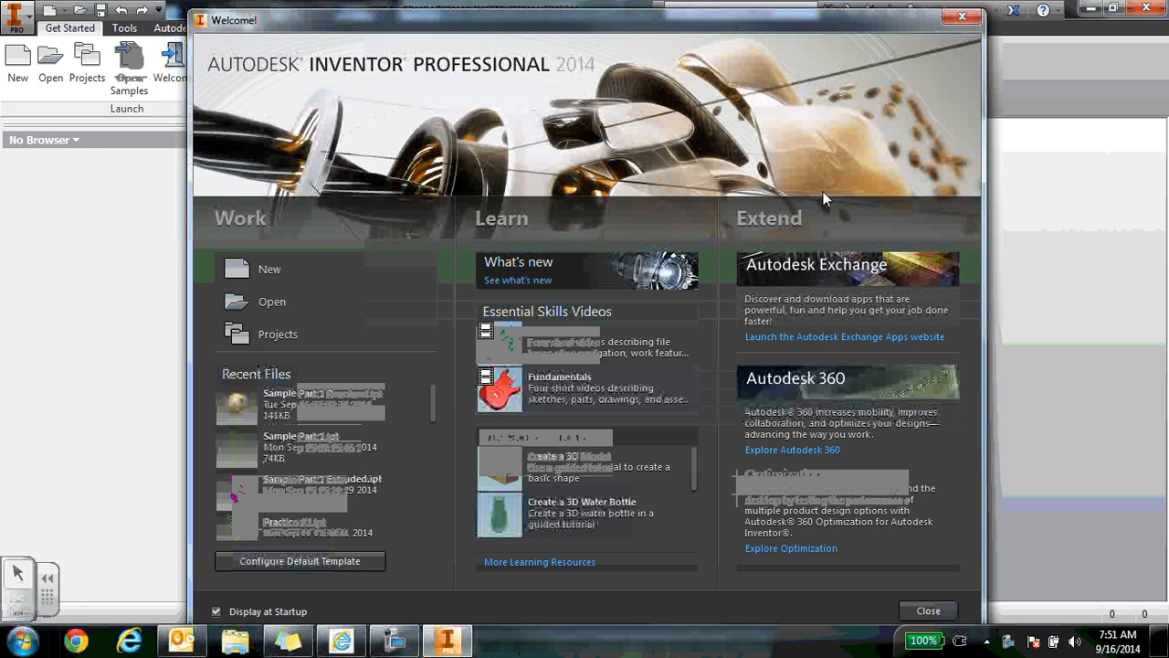
Dismiss the welcome screen and create a new part from the Standard.ipt template
left_click(962, 17)
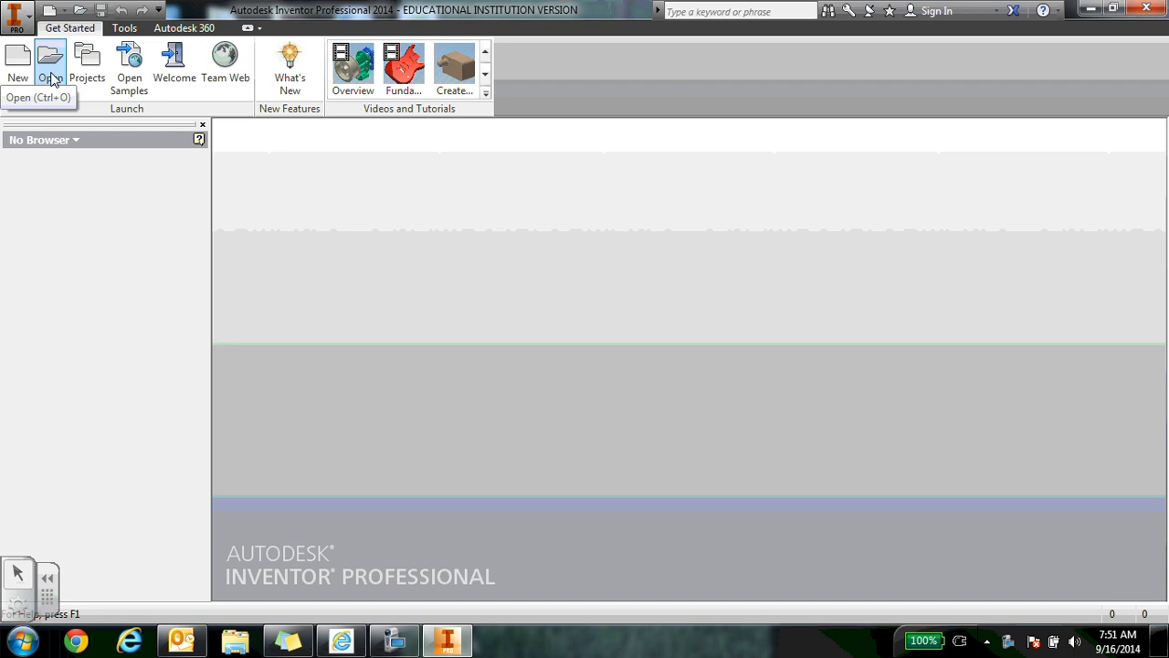
left_click(16, 69)
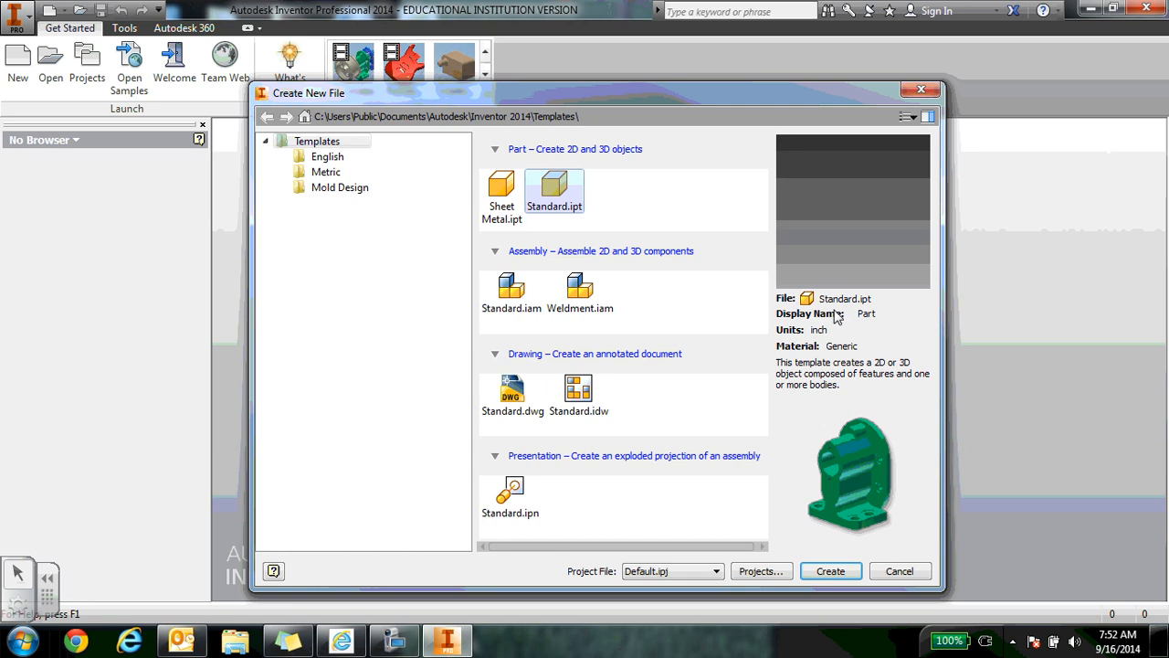
left_click(831, 571)
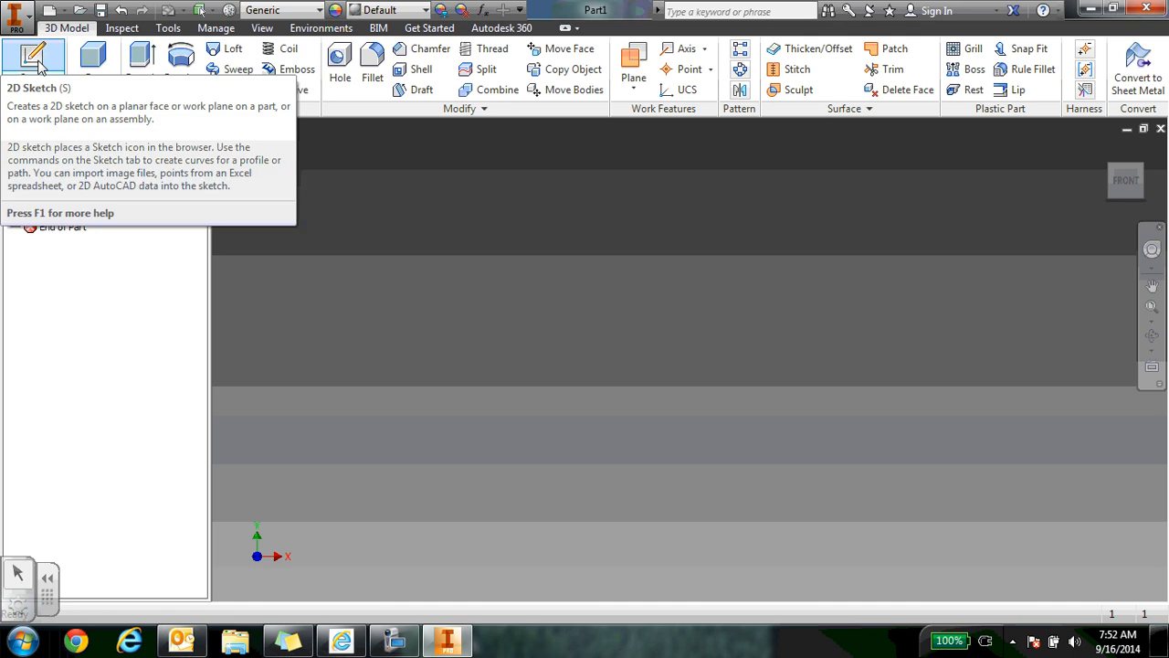
Start a new 2D sketch on the front (XY) origin plane
left_click(38, 62)
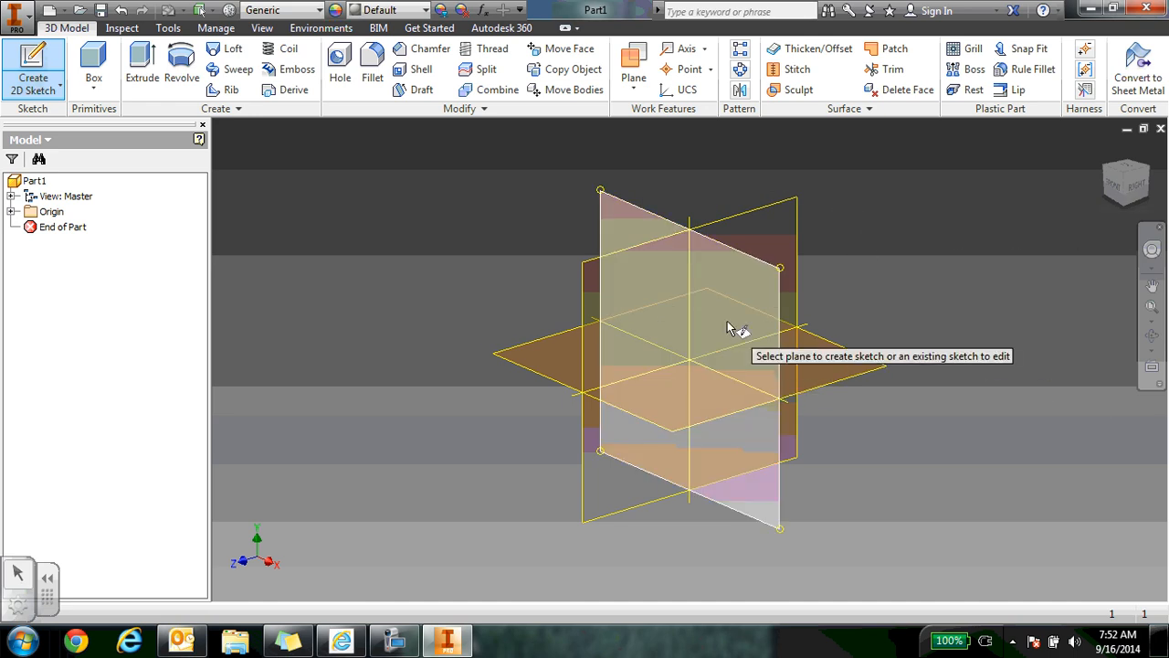
mouse_move(728, 329)
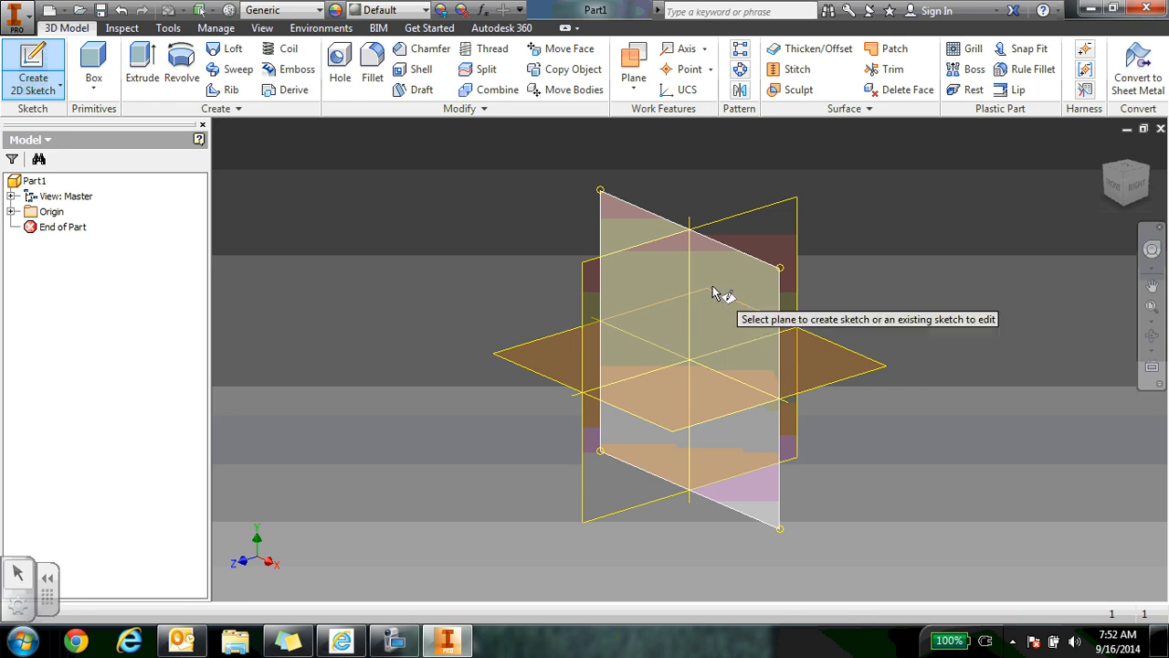
left_click(712, 290)
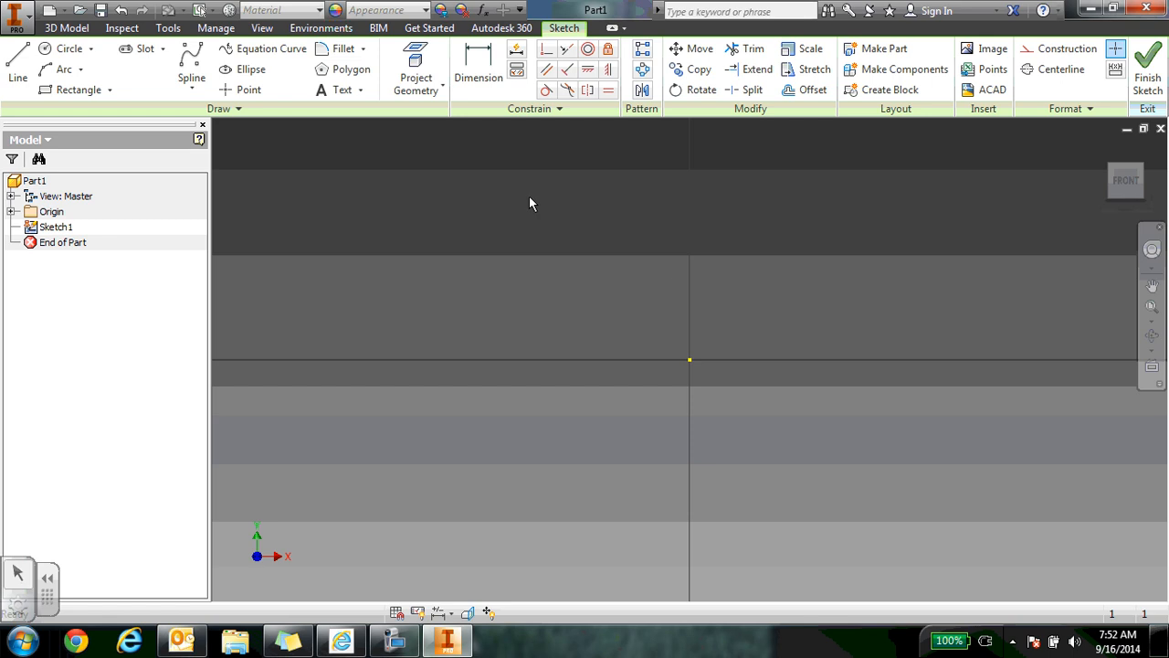
left_click(56, 227)
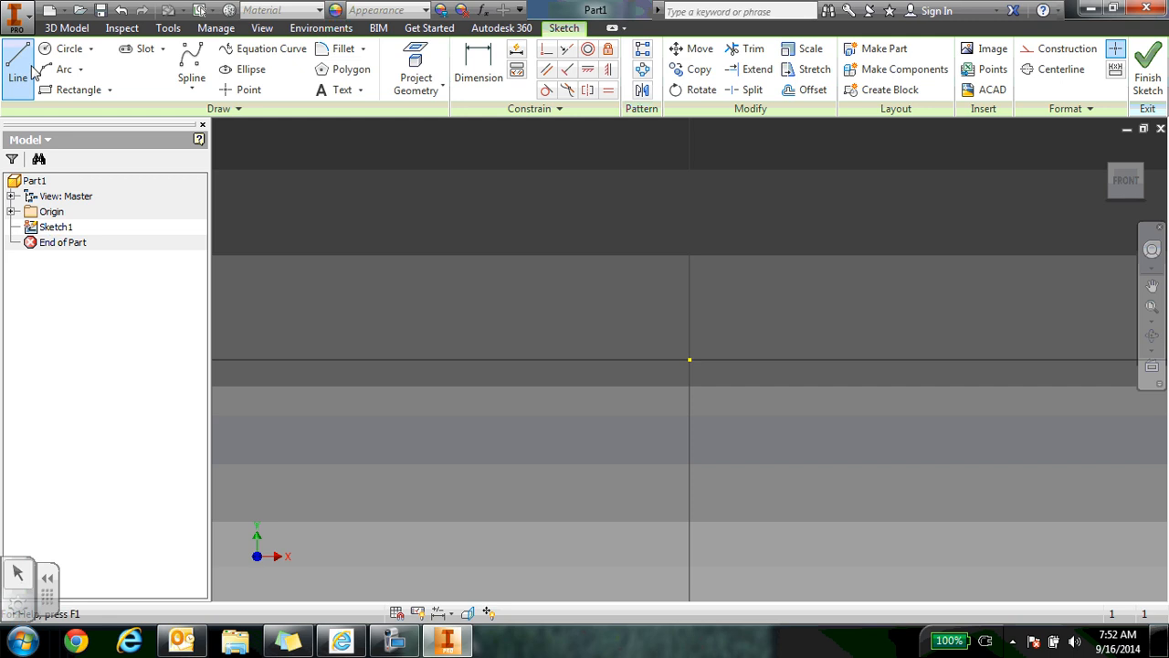
Draw a two-point rectangle about 1.375 in wide that surrounds the sketch origin
left_click(64, 89)
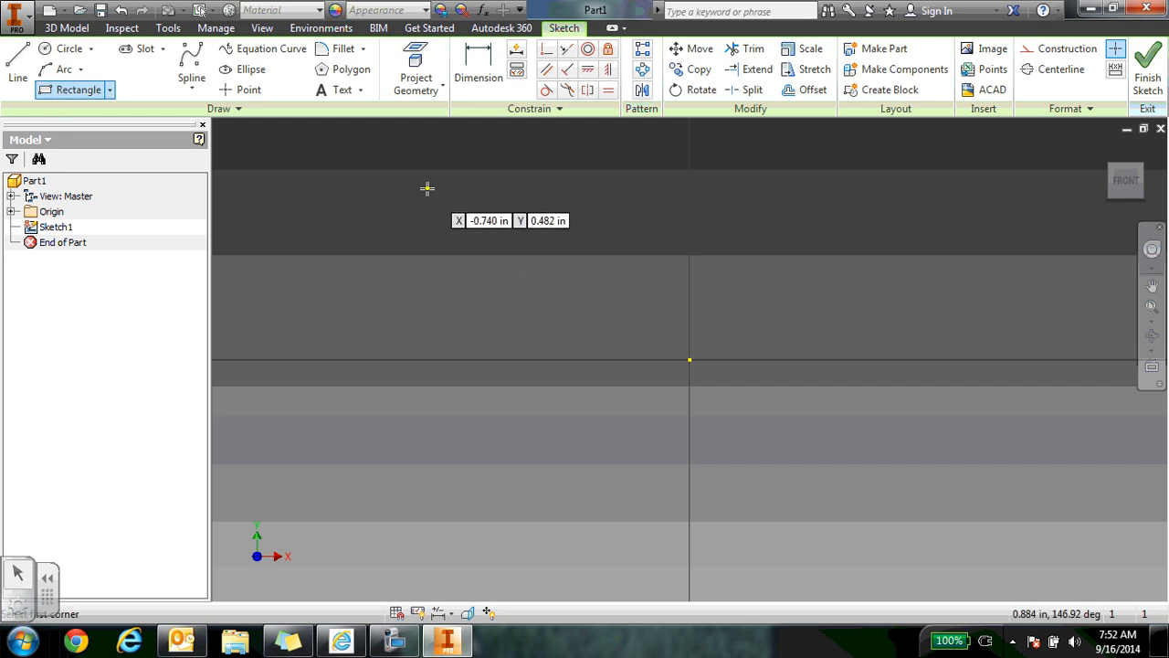
left_click(451, 221)
left_click(939, 517)
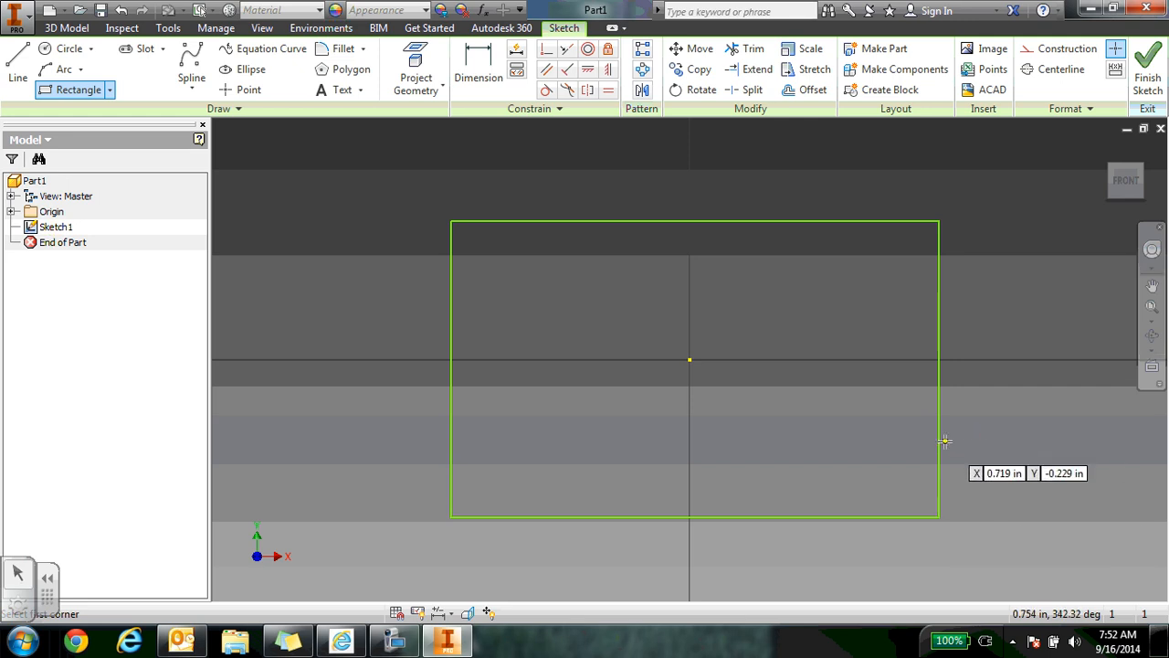
right_click(802, 396)
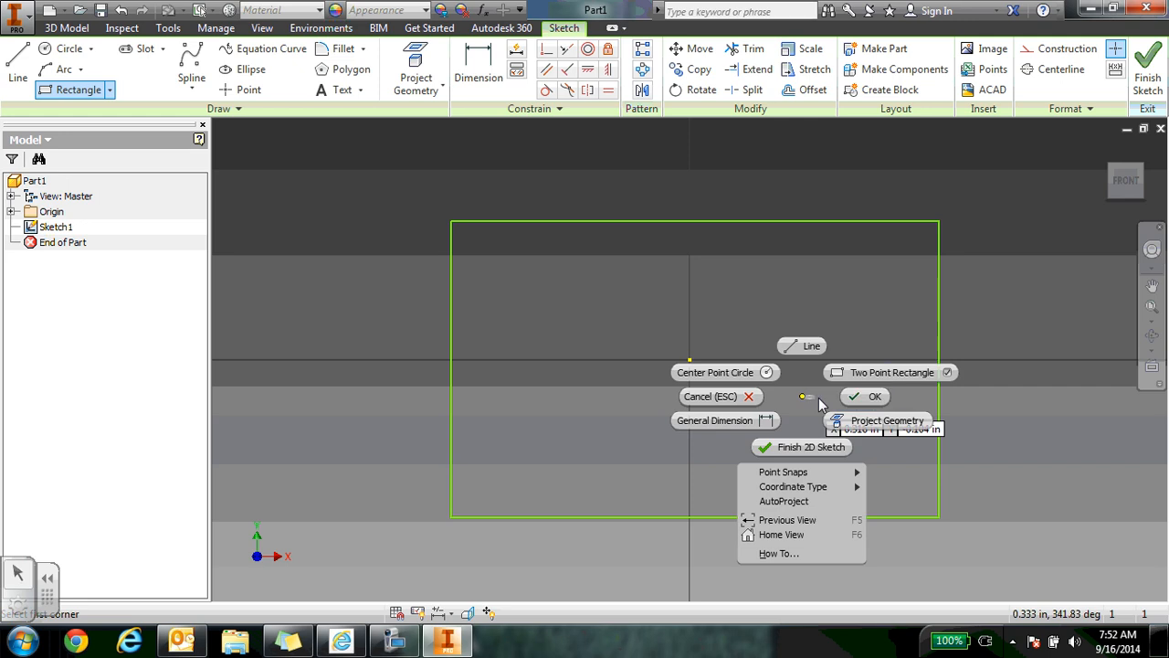
left_click(856, 396)
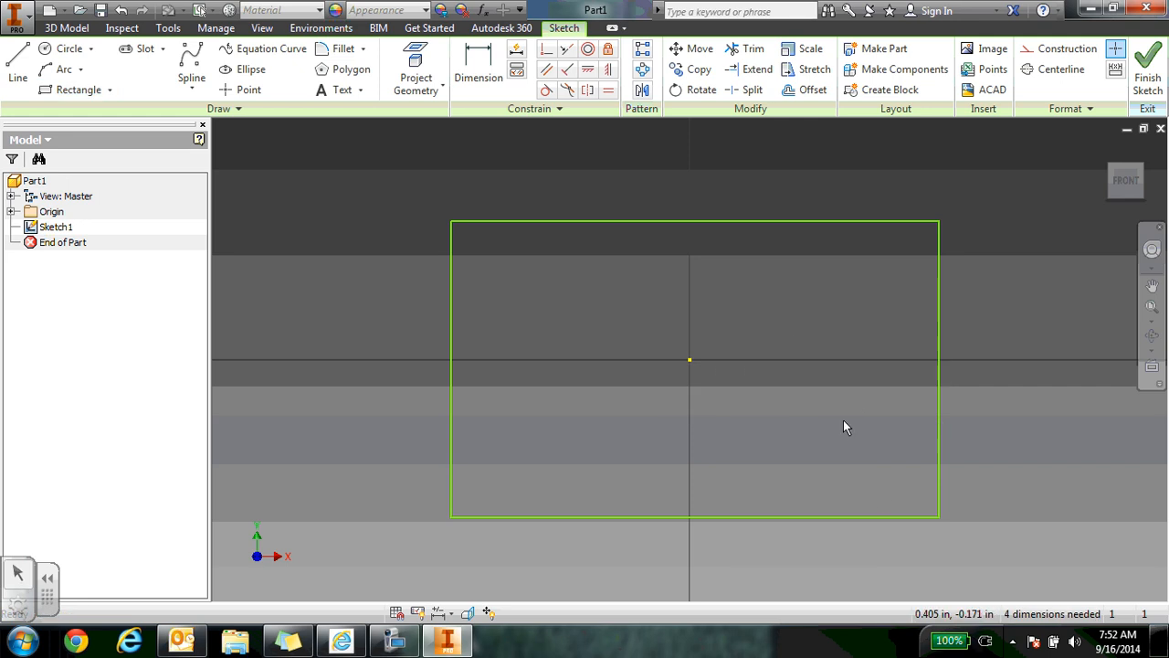
Dimension the rectangle's top edge and set its width to 7 in
left_click(481, 71)
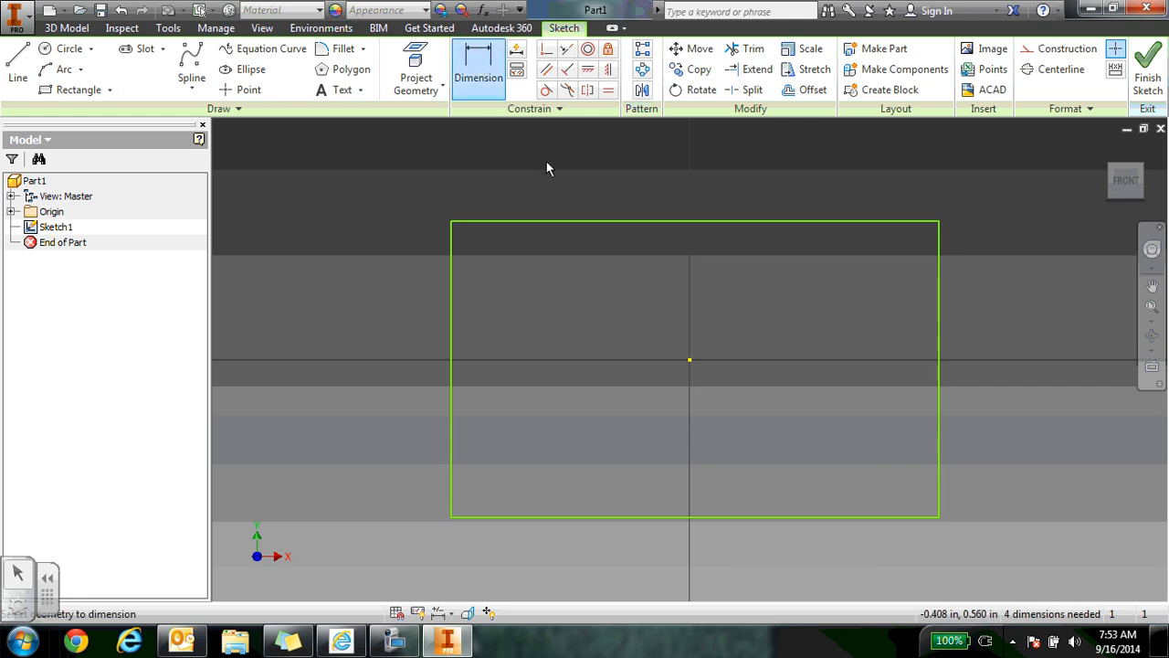
left_click(571, 219)
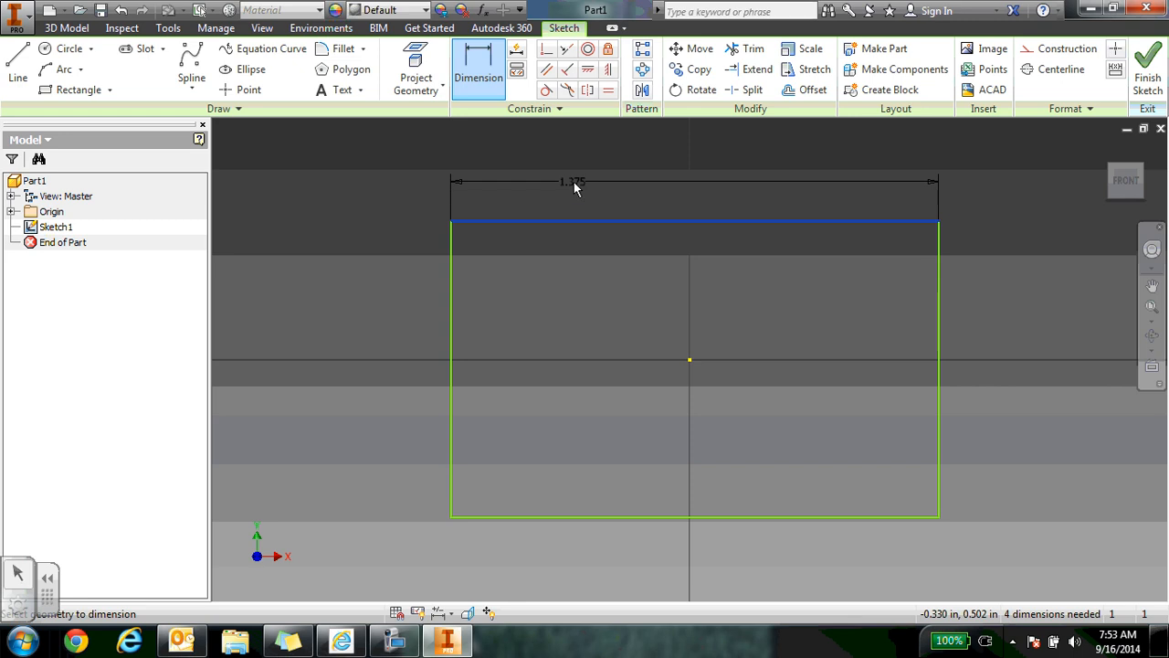
left_click(573, 182)
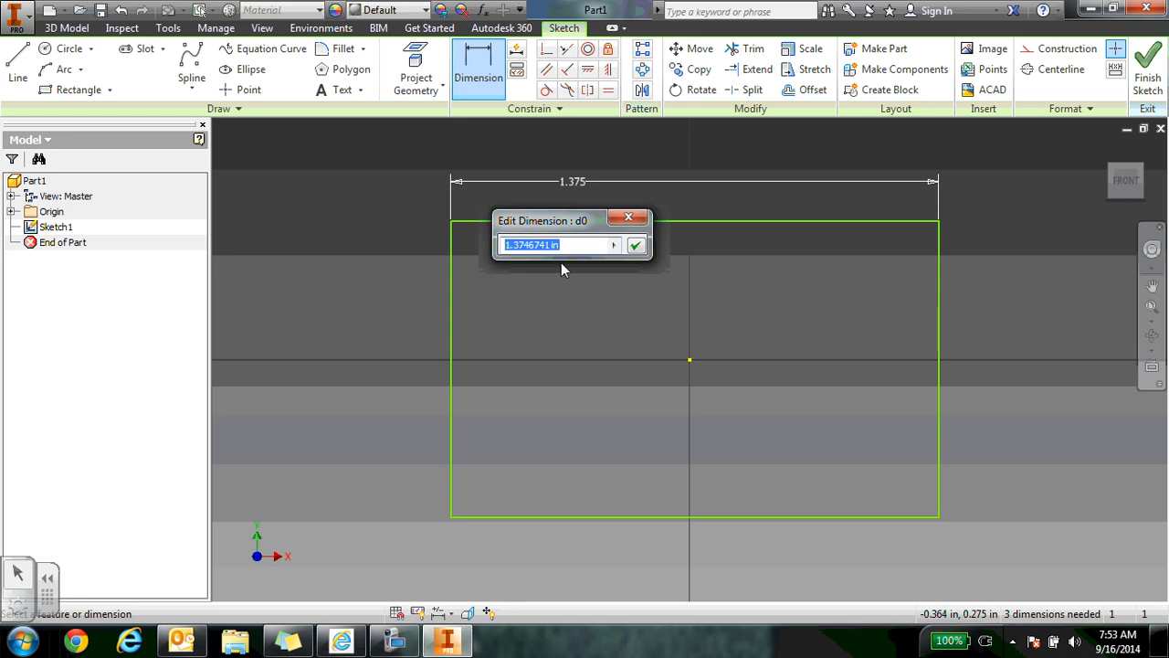
type("7")
left_click(636, 245)
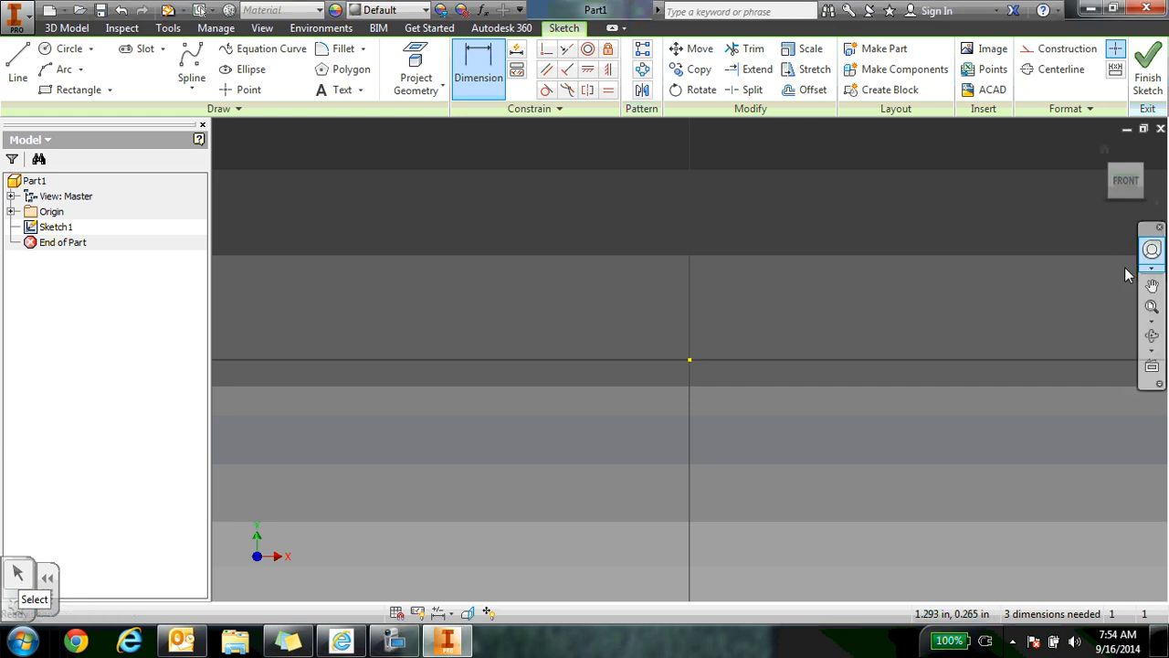
left_click(1152, 309)
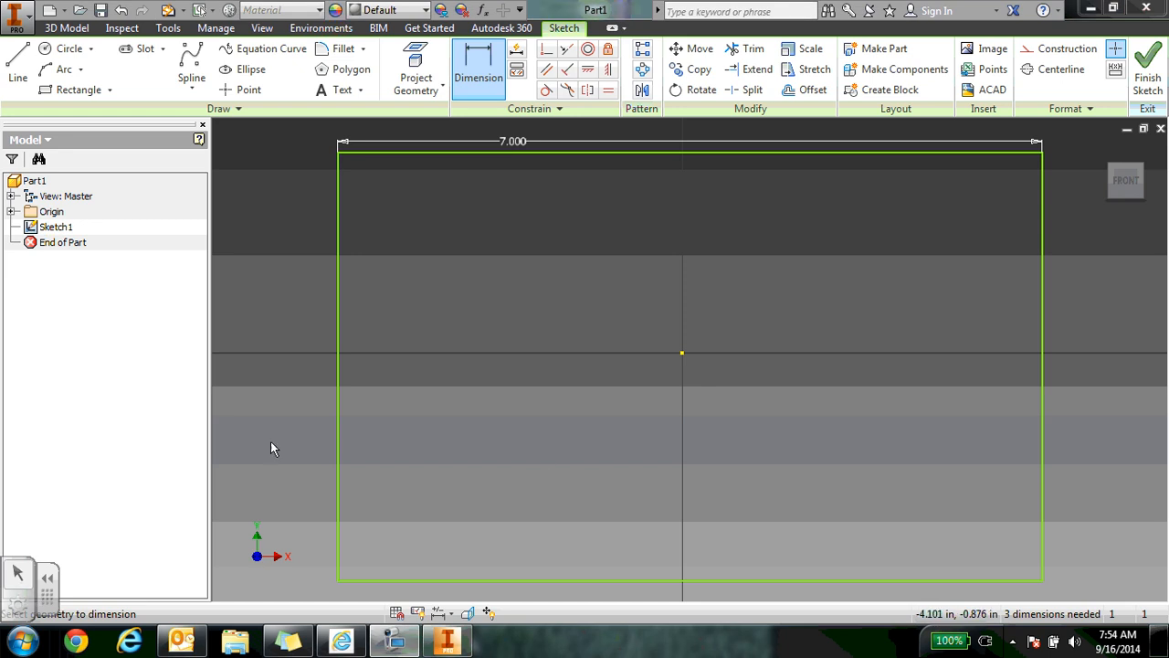
Dimension the rectangle's right edge and set its height to 7 in
left_click(1044, 474)
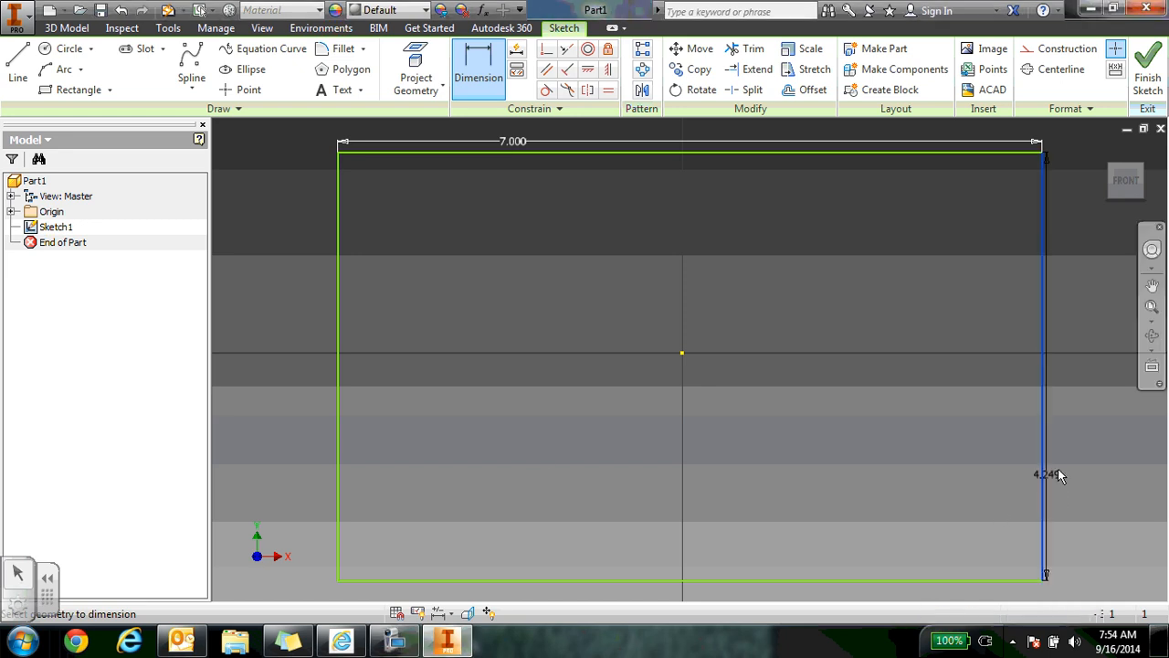
left_click(1075, 461)
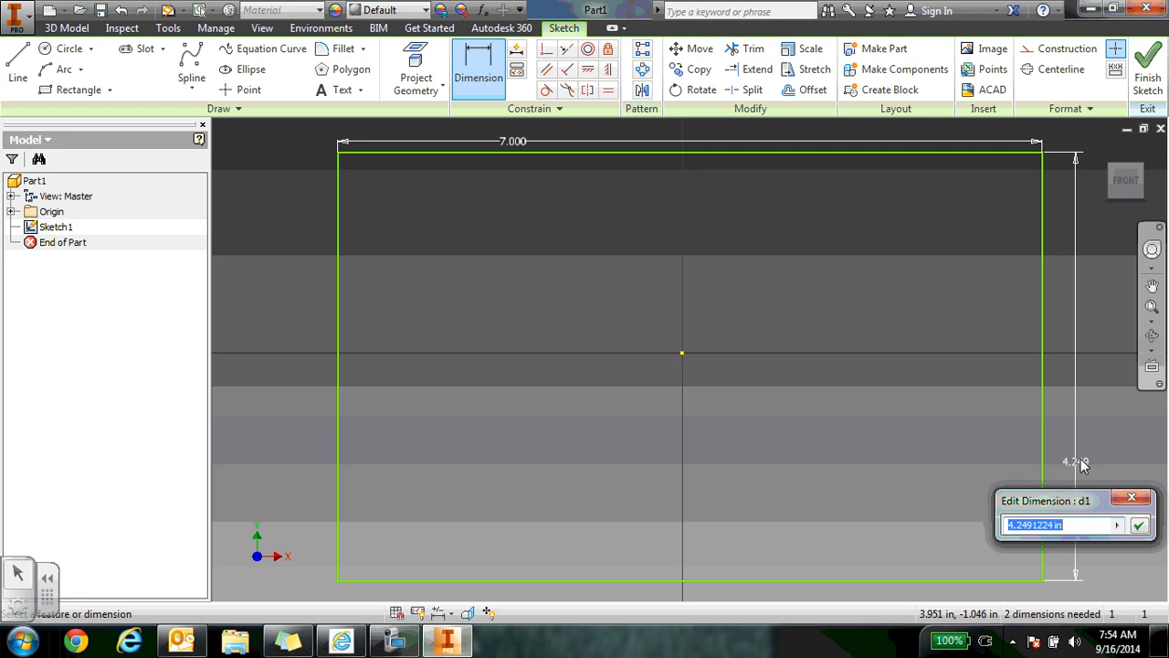
type("7")
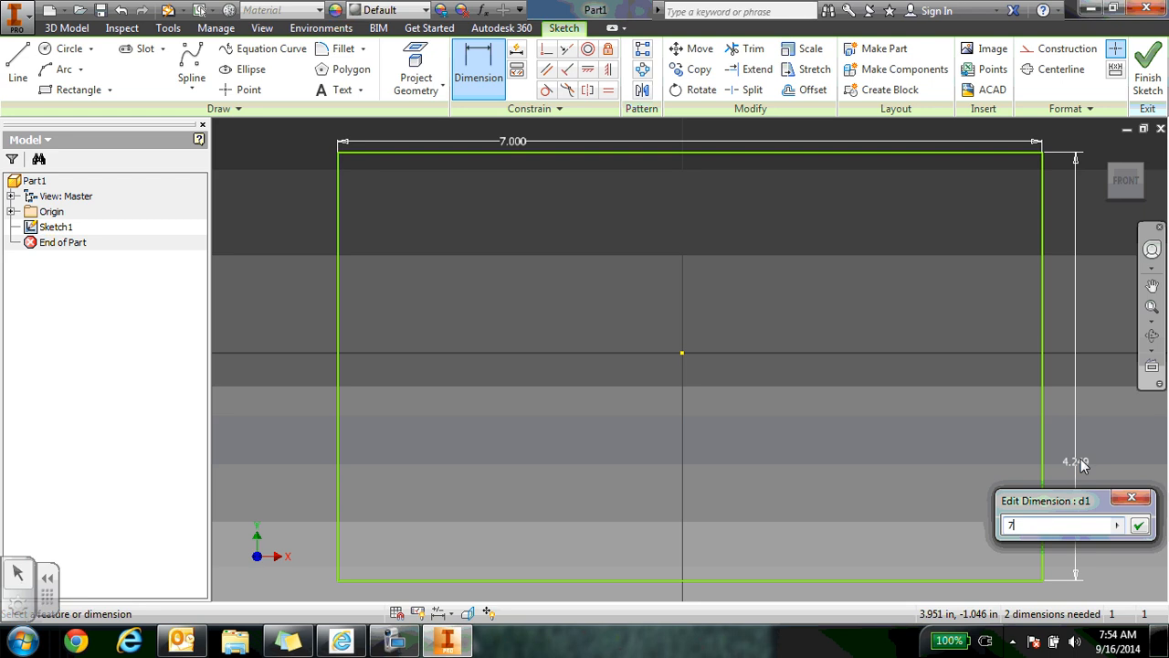
left_click(1139, 527)
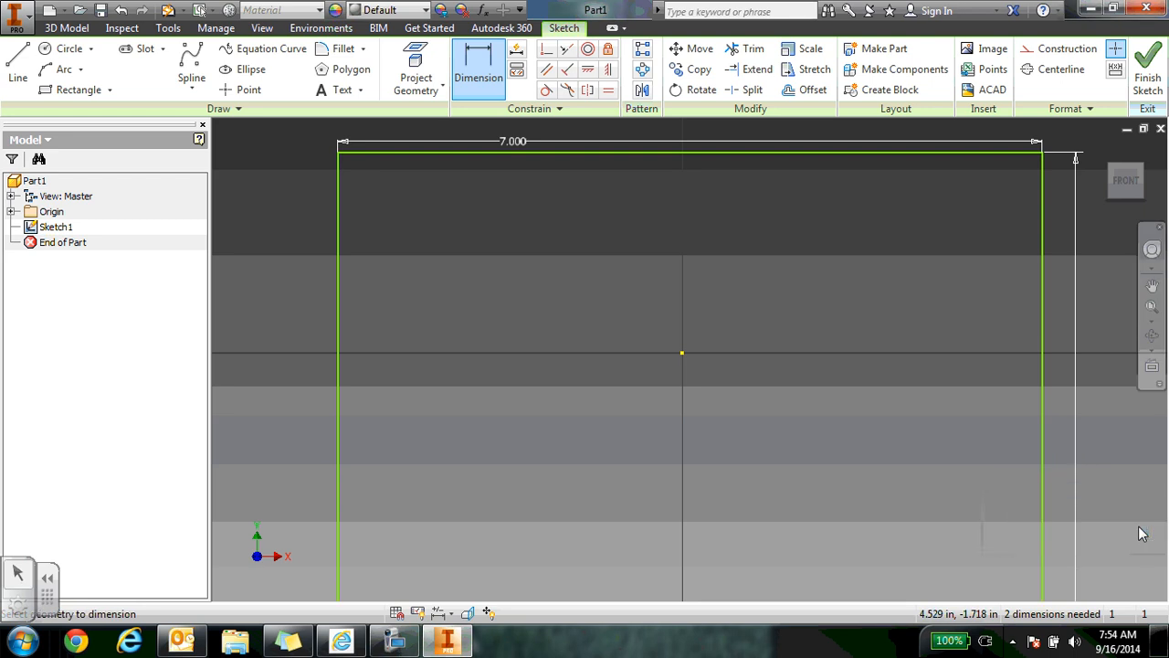
left_click(1155, 310)
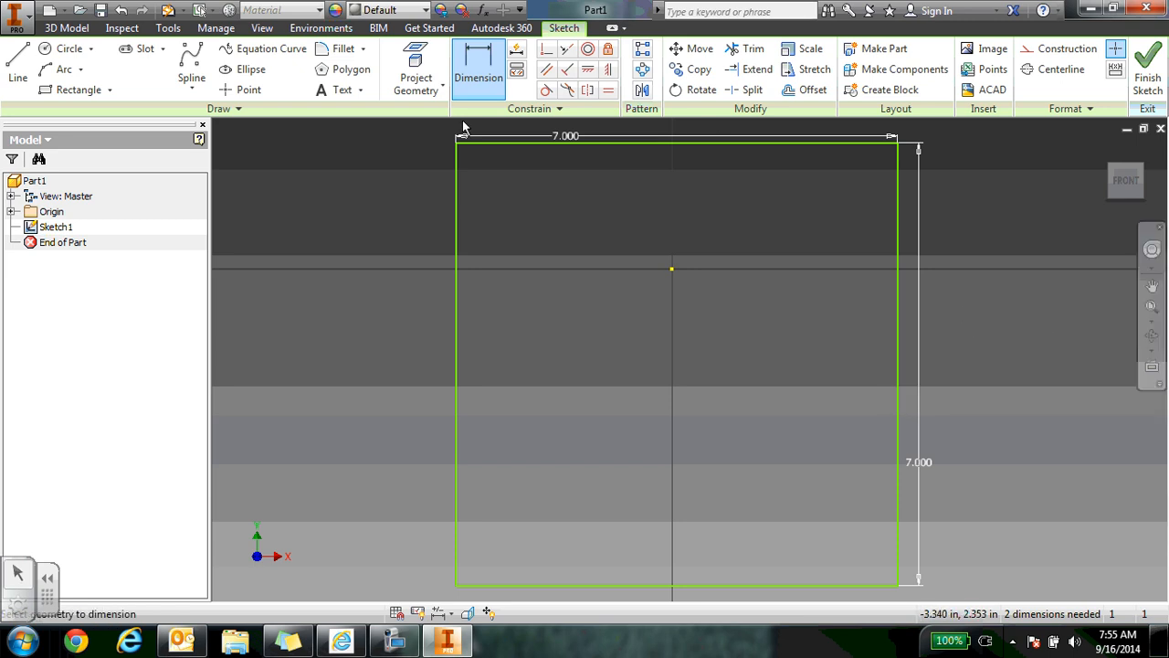
Draw a smaller upright two-point rectangle inside the square, with its lower-right corner at about X 1.66 in, Y -3.91 in
left_click(75, 89)
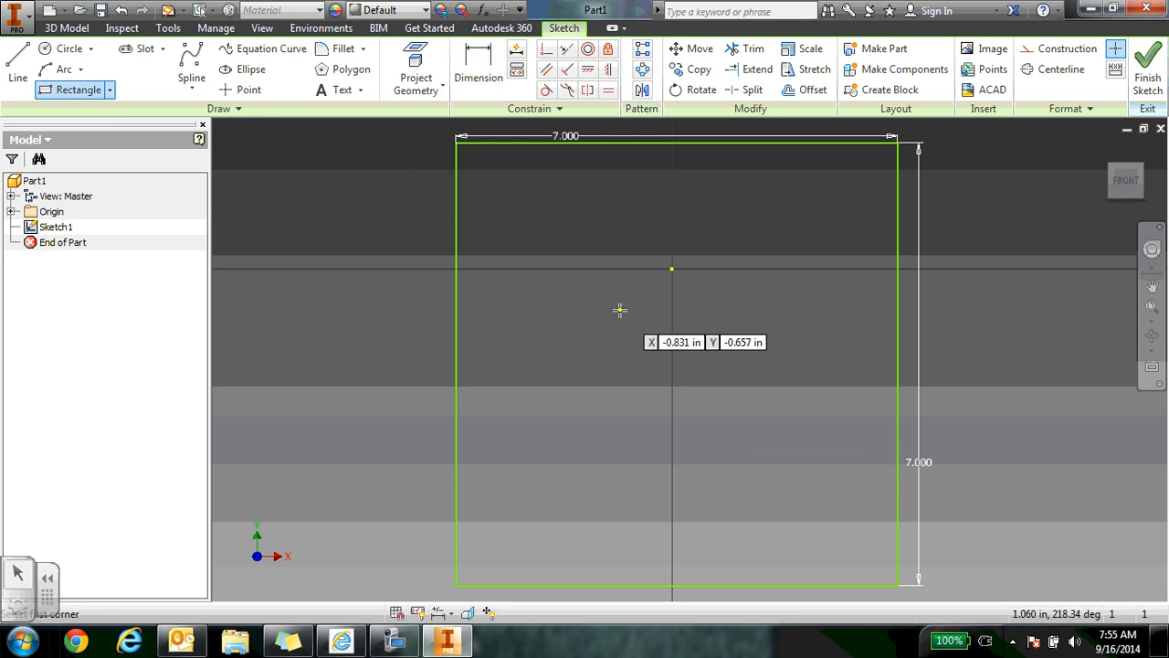
left_click(577, 223)
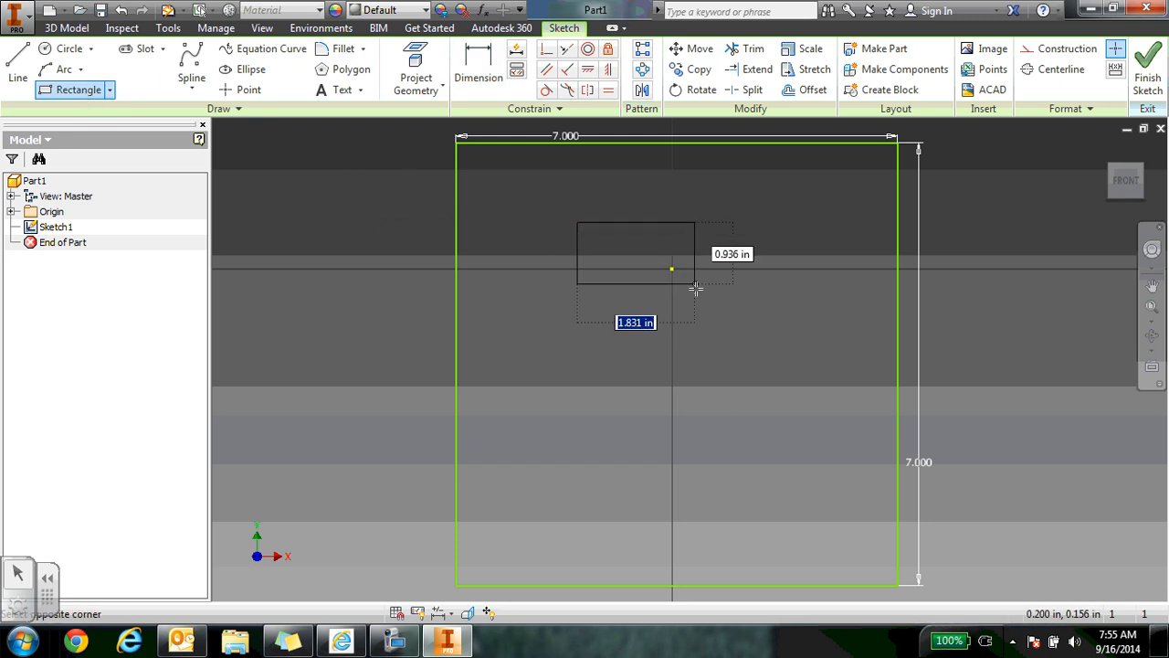
left_click(777, 515)
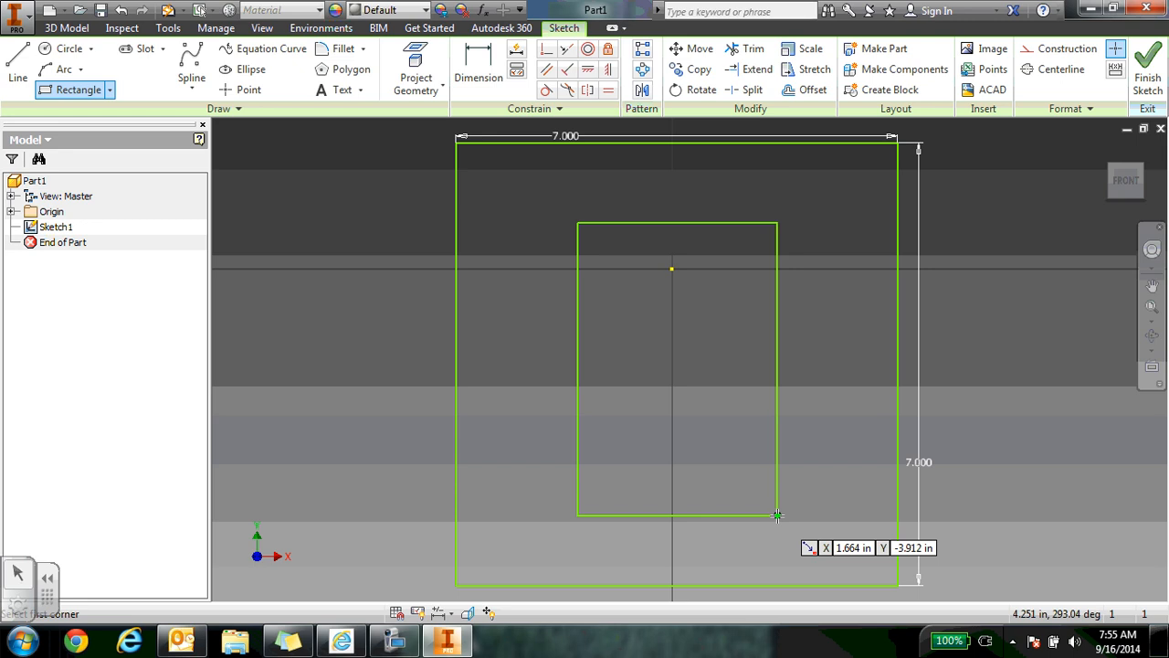
right_click(777, 515)
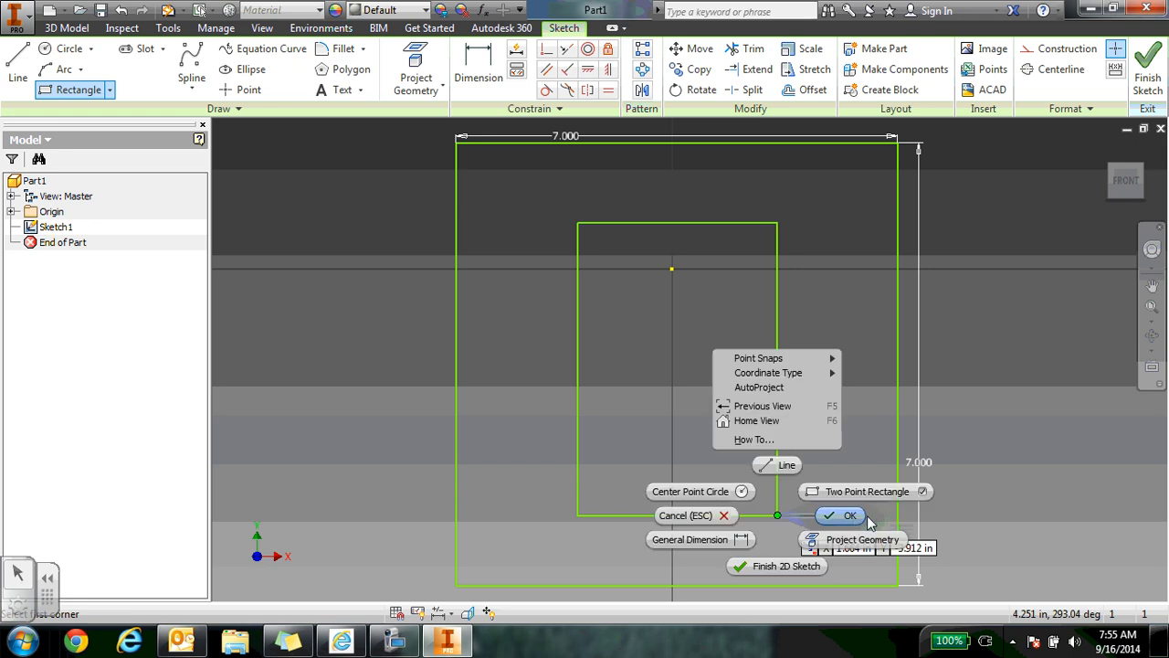
left_click(854, 519)
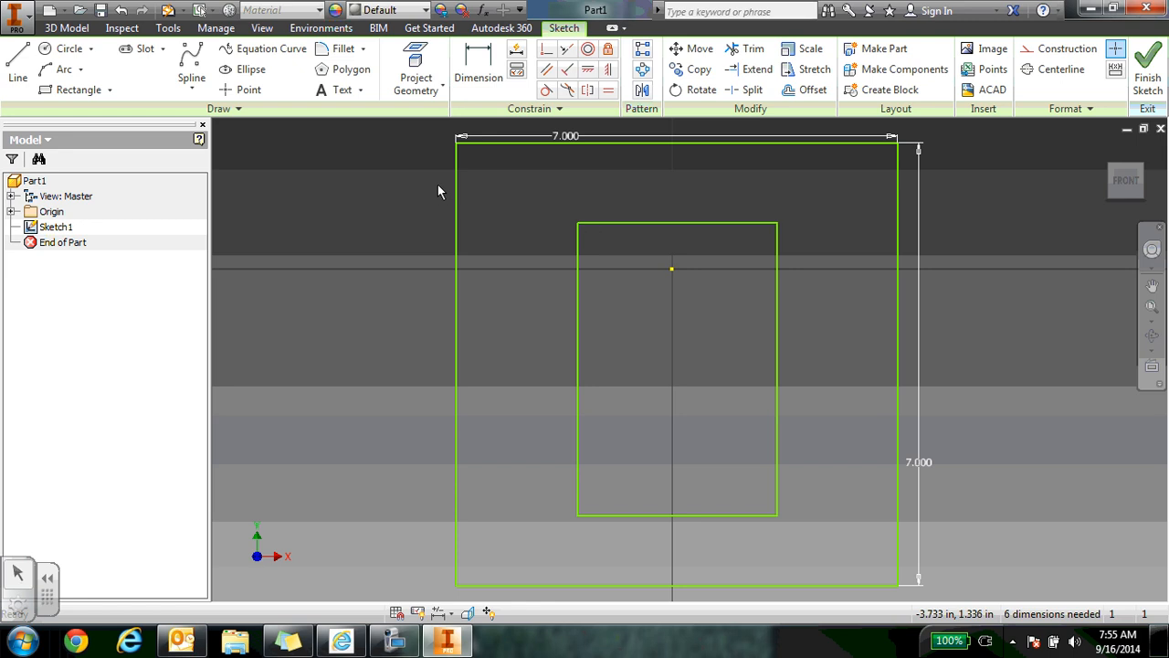
Fillet the two upper corners of the inner rectangle with a 0.4 in radius
left_click(339, 50)
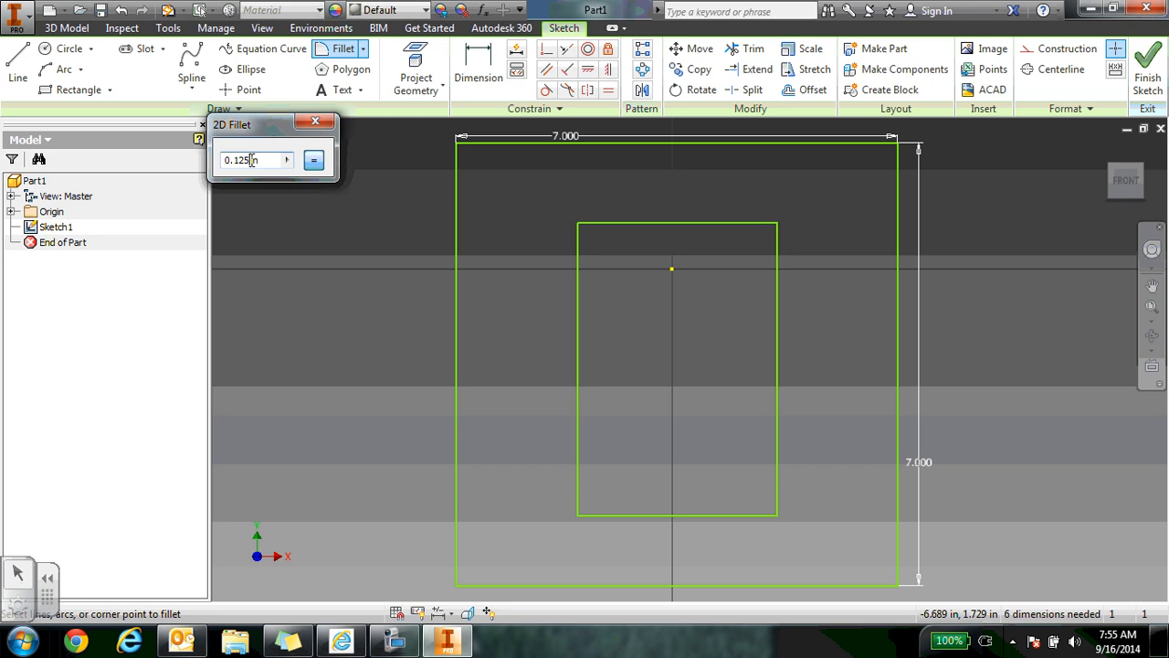
left_click_drag(250, 161, 217, 161)
key("BackSpace")
type("0.4")
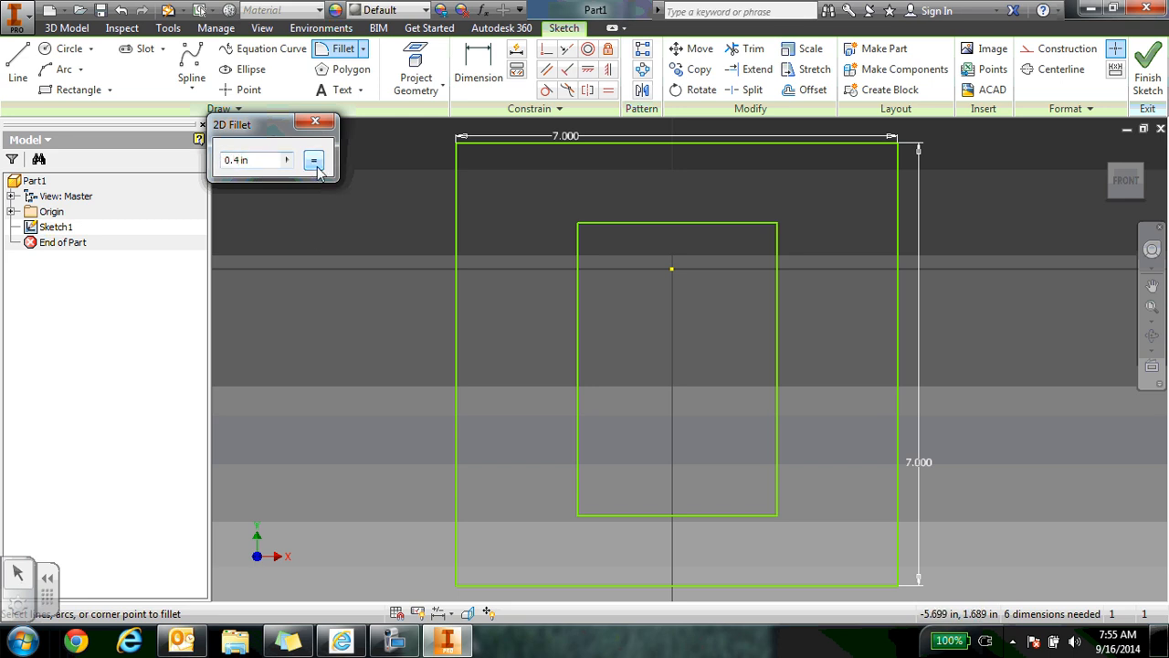
left_click(603, 225)
left_click(579, 254)
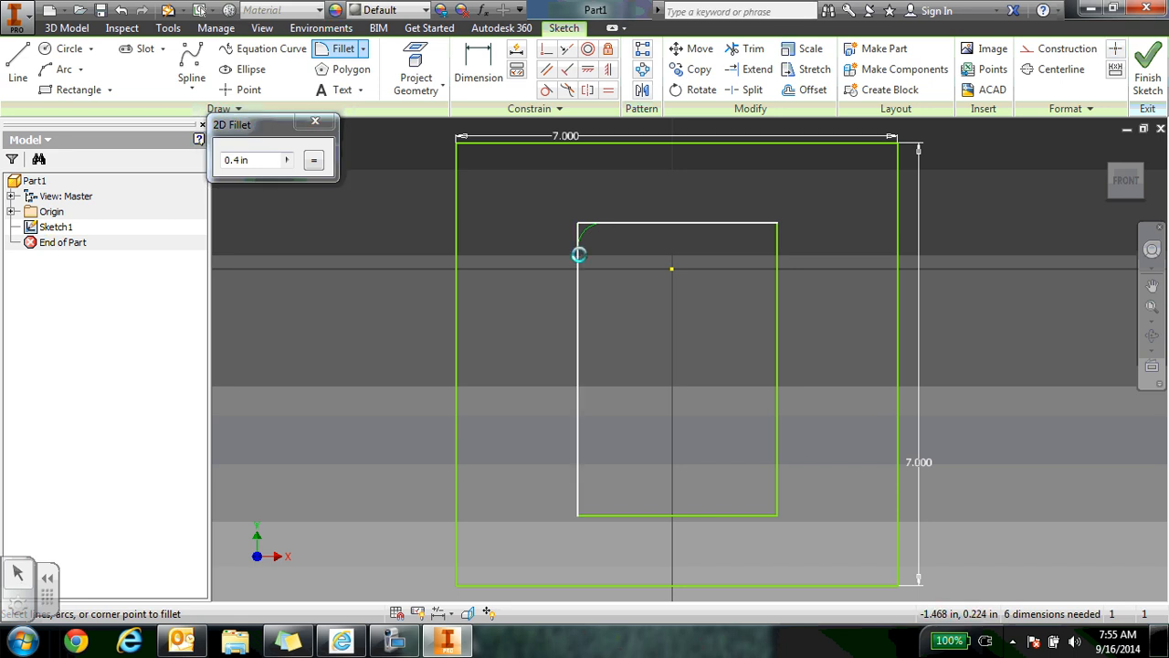
left_click(764, 225)
left_click(777, 255)
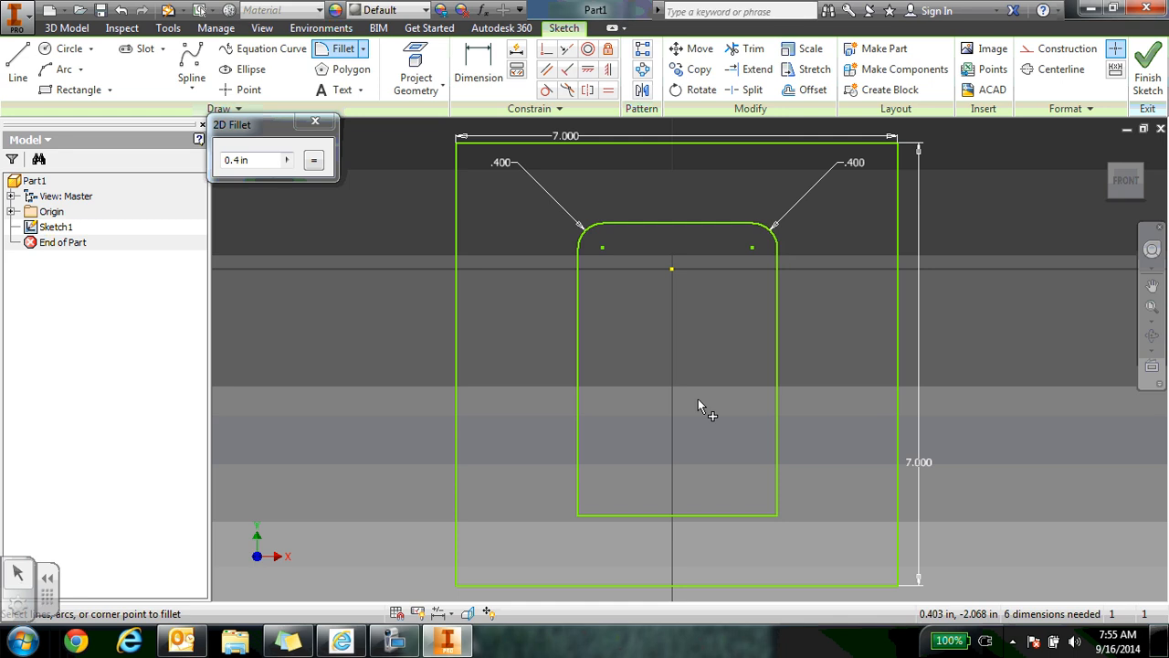
Fillet the two lower corners of the inner rectangle with the same 0.4 in radius and finish the sketch
left_click(578, 494)
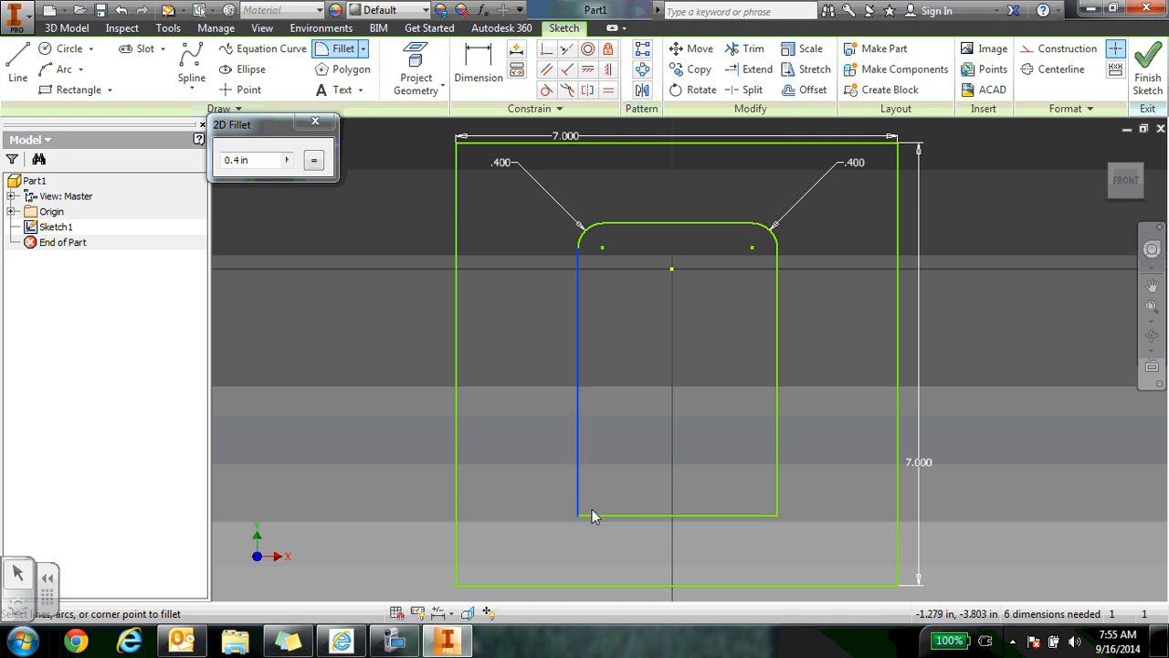
left_click(599, 514)
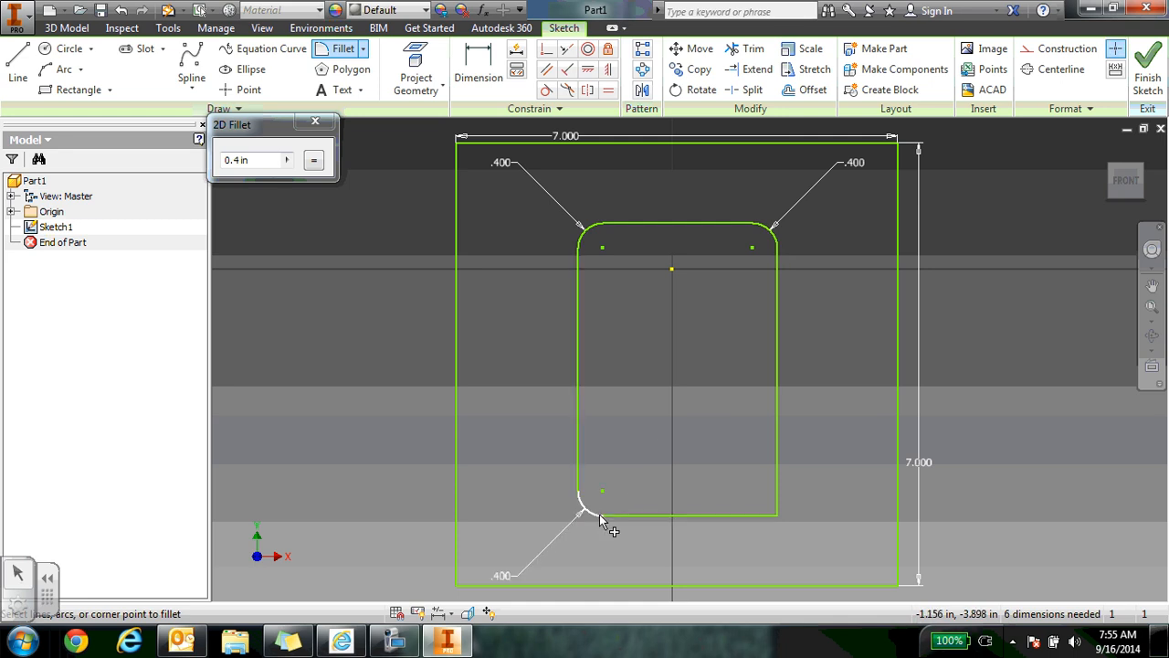
left_click(754, 515)
left_click(779, 498)
left_click(319, 127)
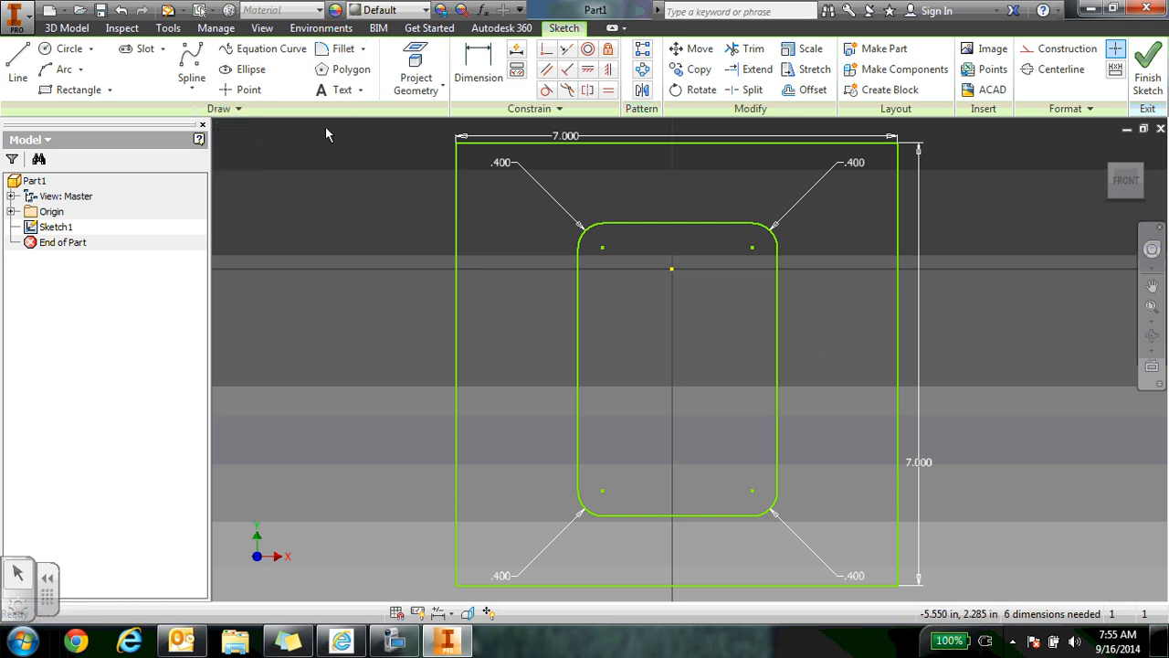
left_click(1149, 78)
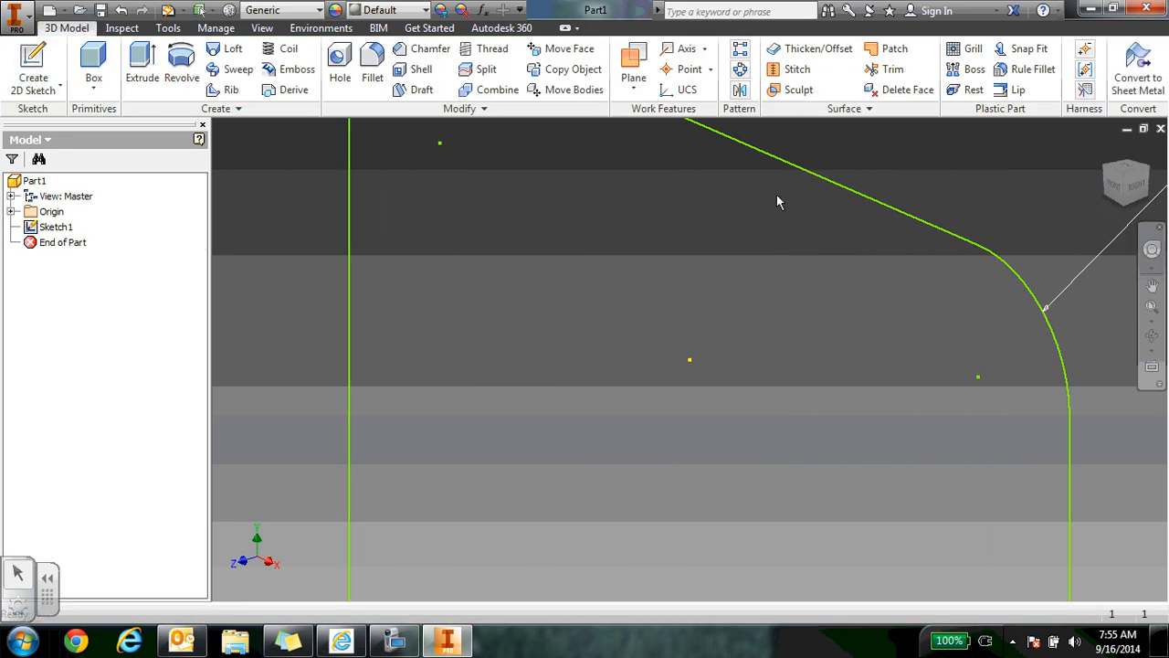
left_click(1151, 308)
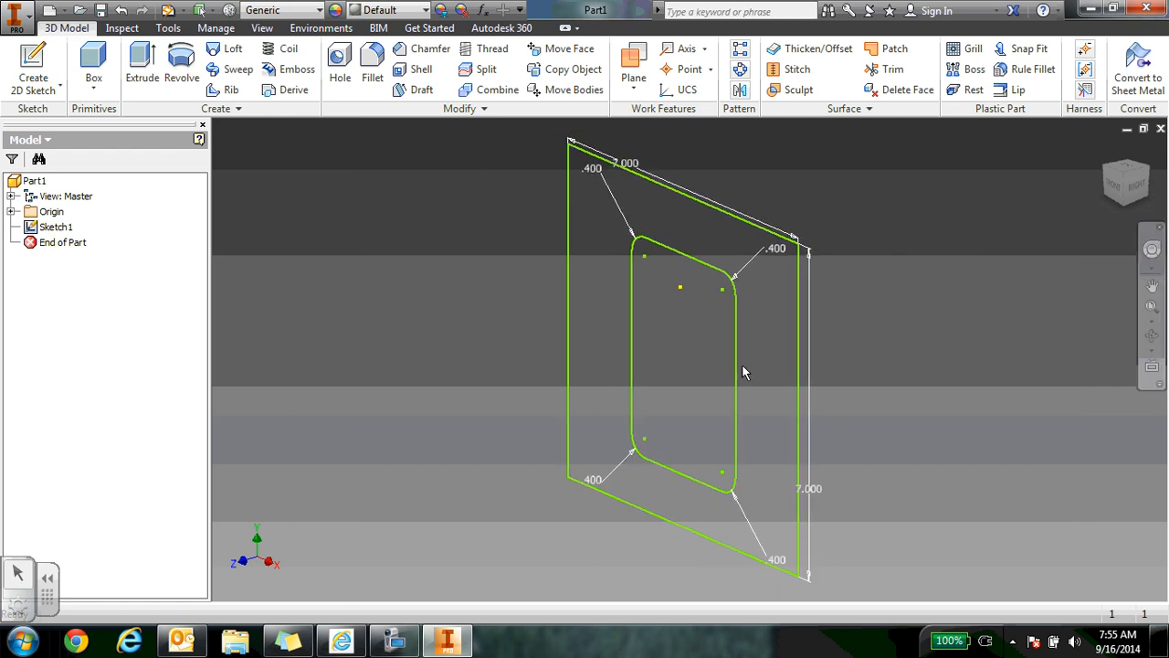
Save the part as "Sample Part #2" in Autodesk Inventor Parts (*.ipt) format on the User Drive (U:)
left_click(12, 20)
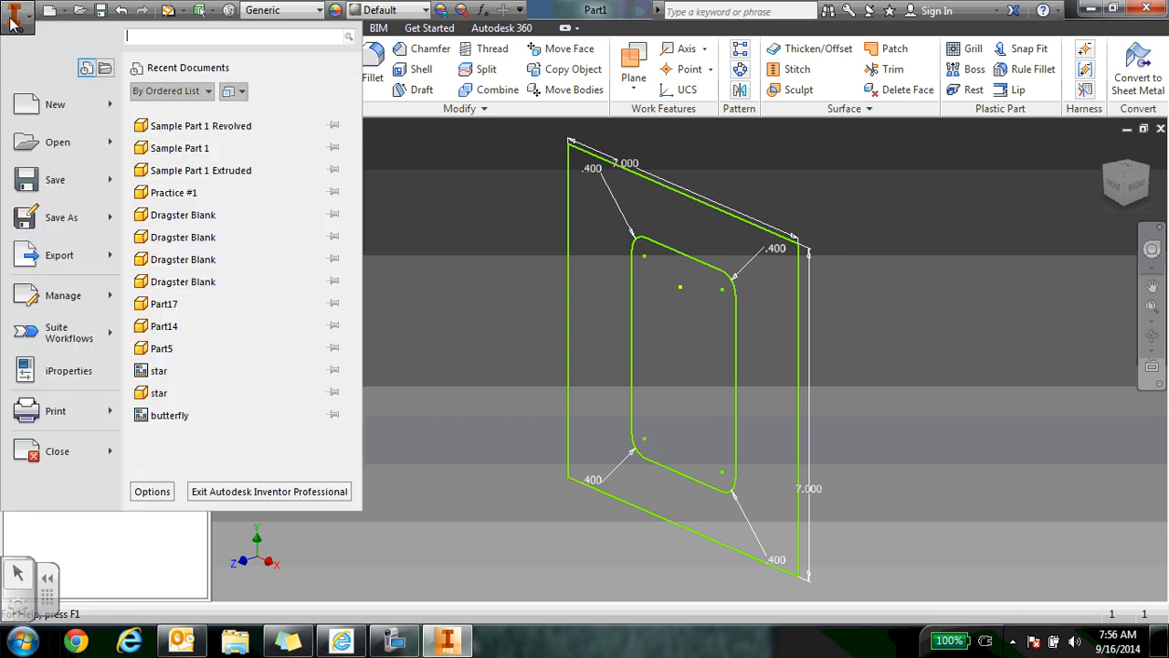
left_click(64, 225)
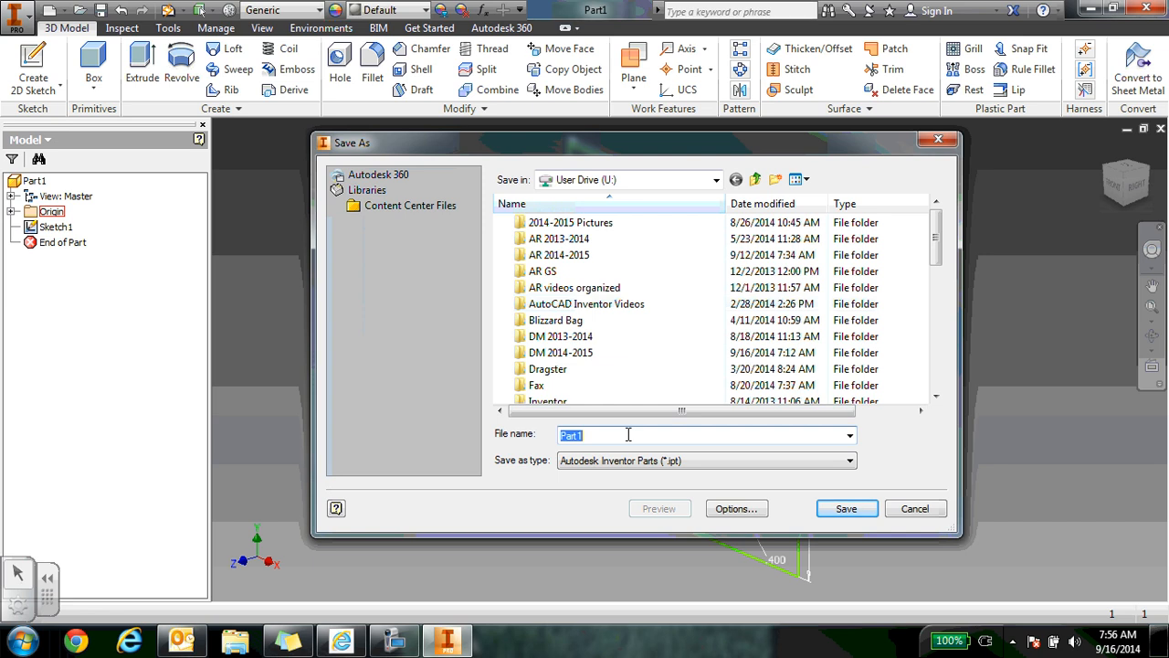
type("Sa")
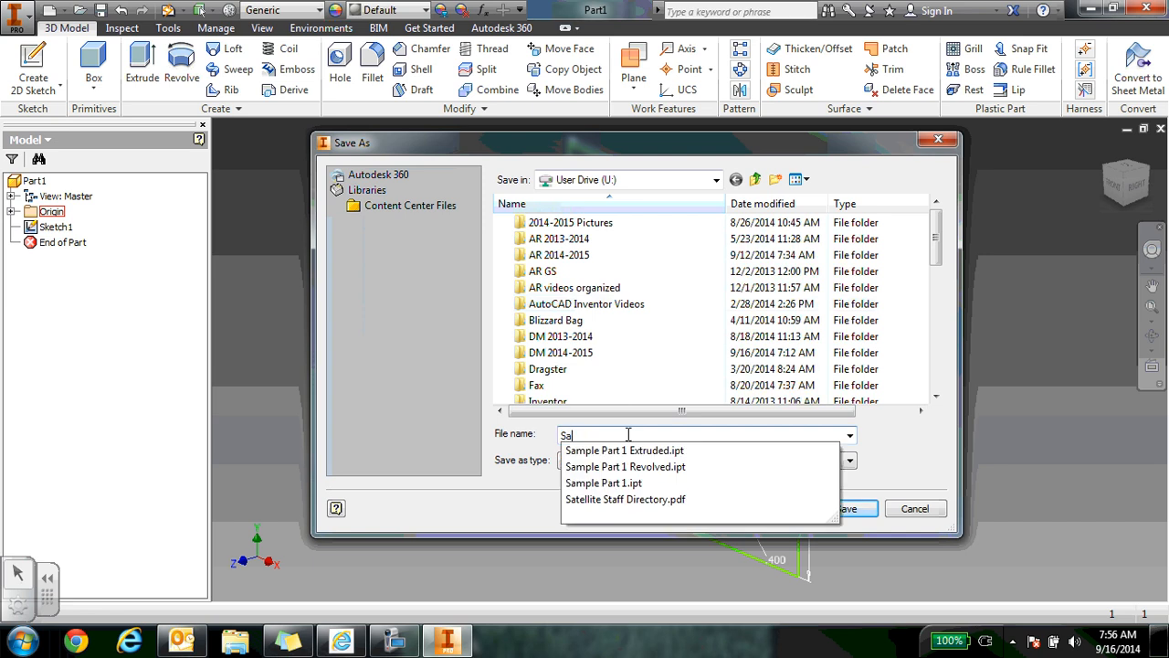
type("mple PAr")
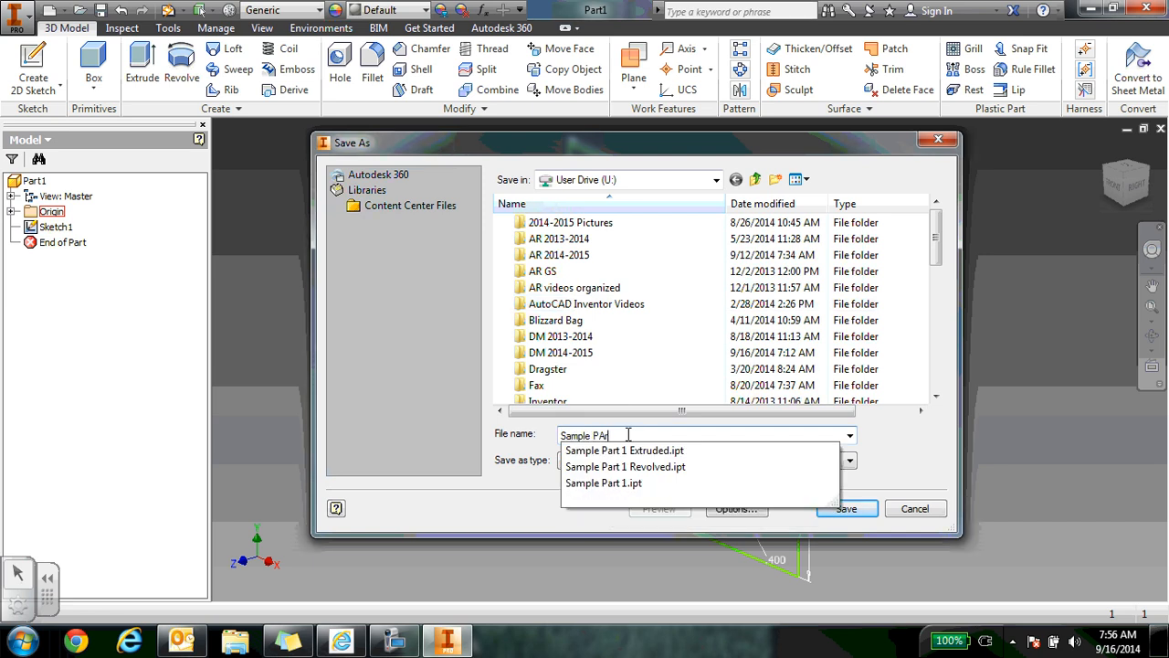
type("t 2")
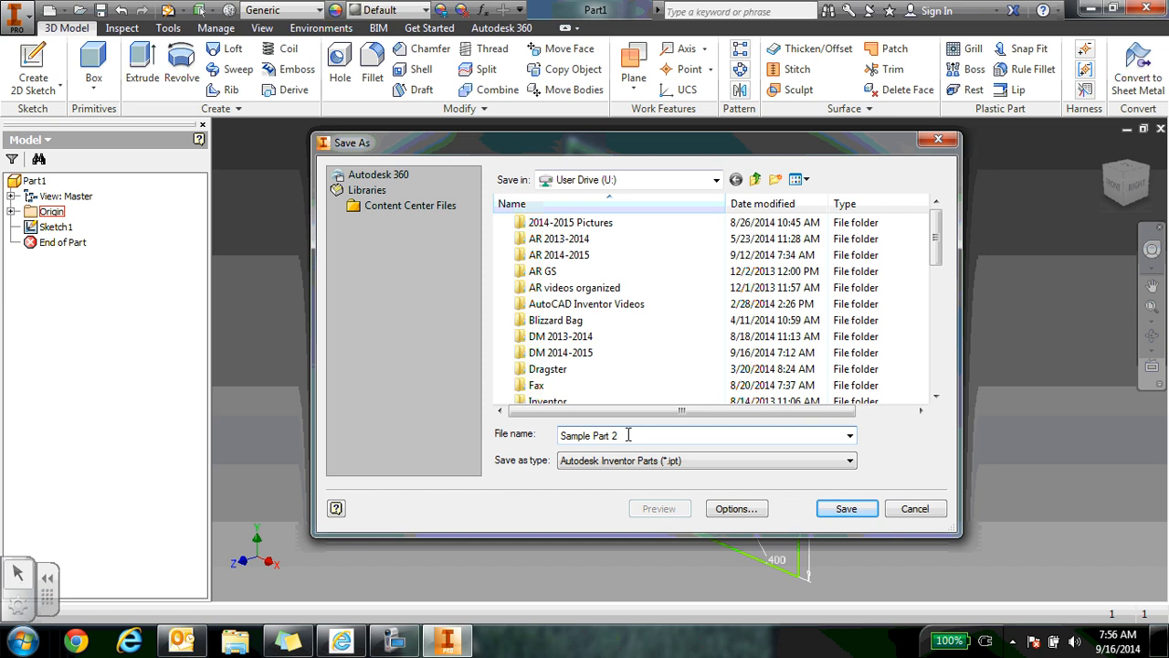
key("BackSpace")
type("#2")
left_click(849, 509)
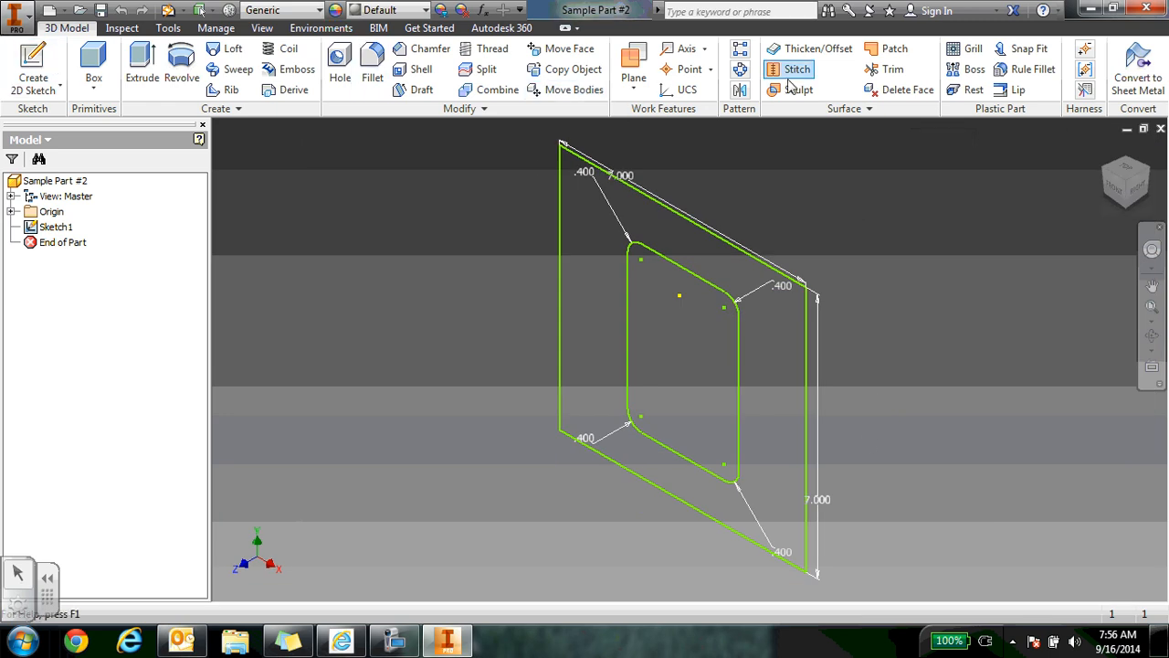
Extrude the inner rounded rectangle profile by 0.75 in
left_click(1114, 188)
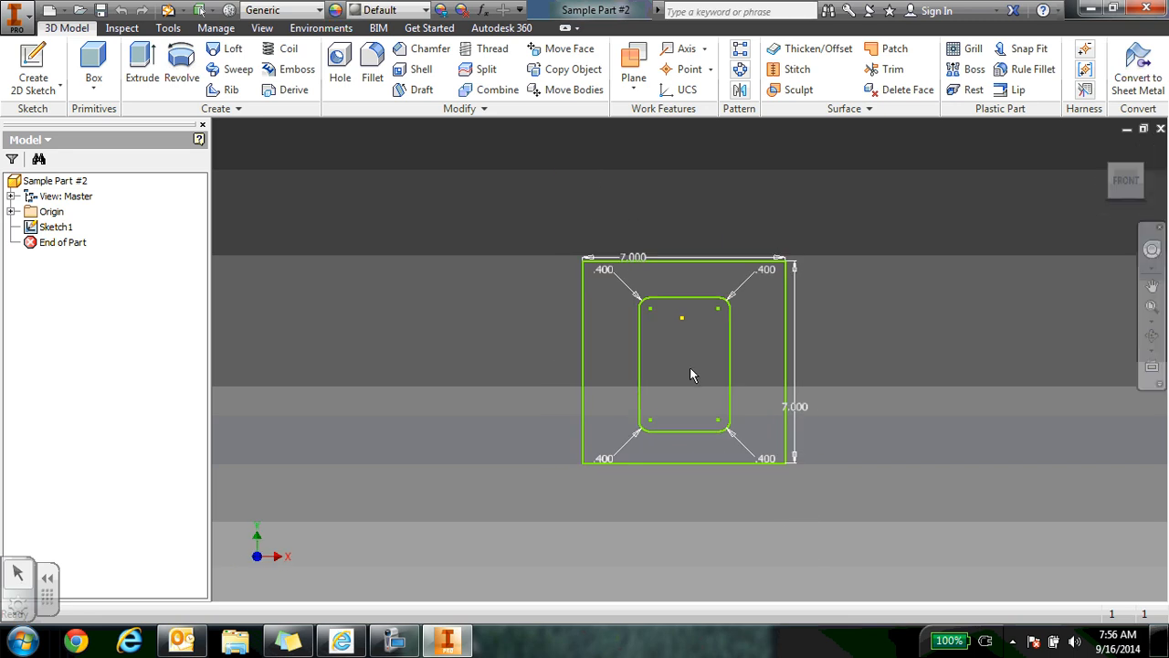
scroll(692, 373, "down", 3)
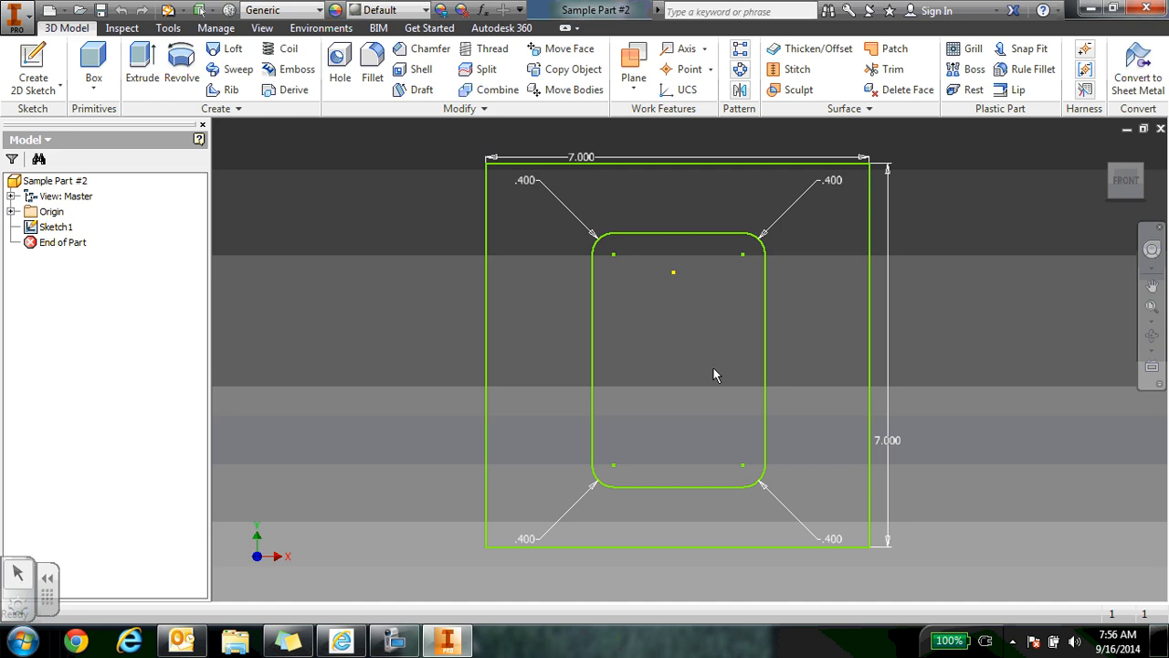
left_click(145, 64)
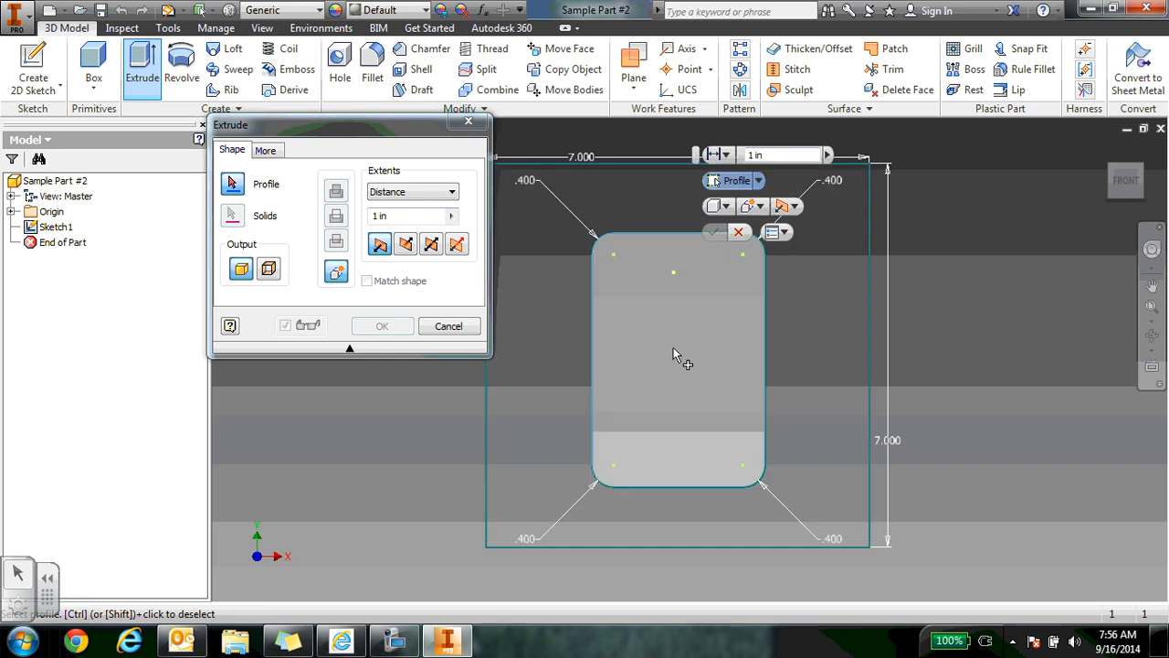
left_click(673, 347)
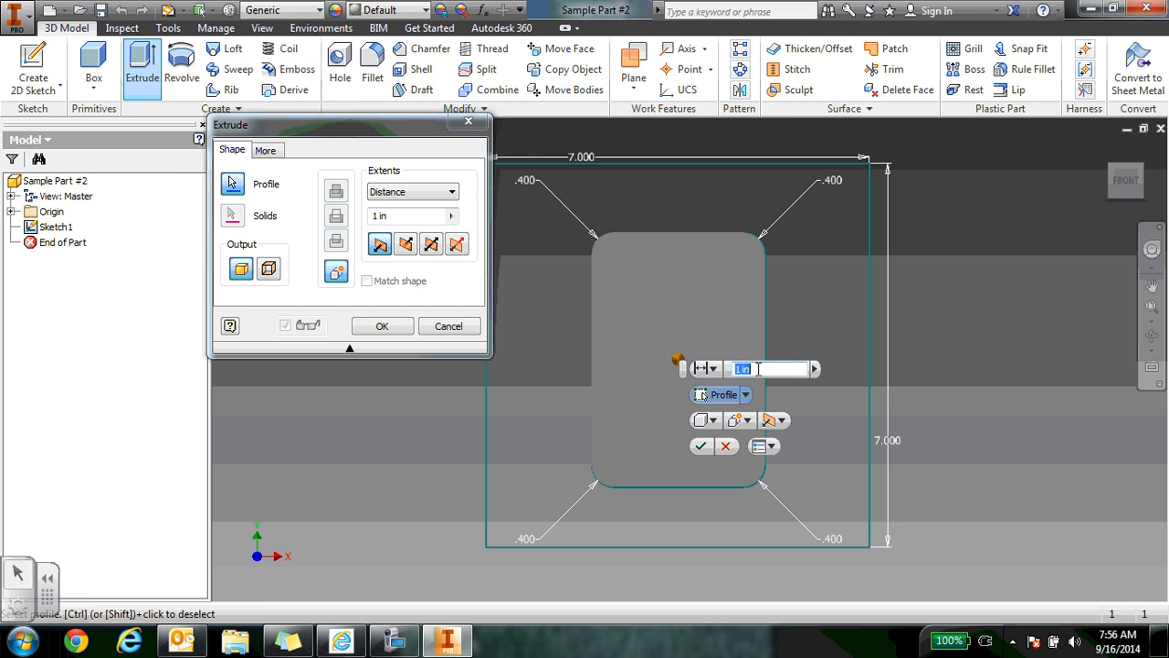
type("0.75")
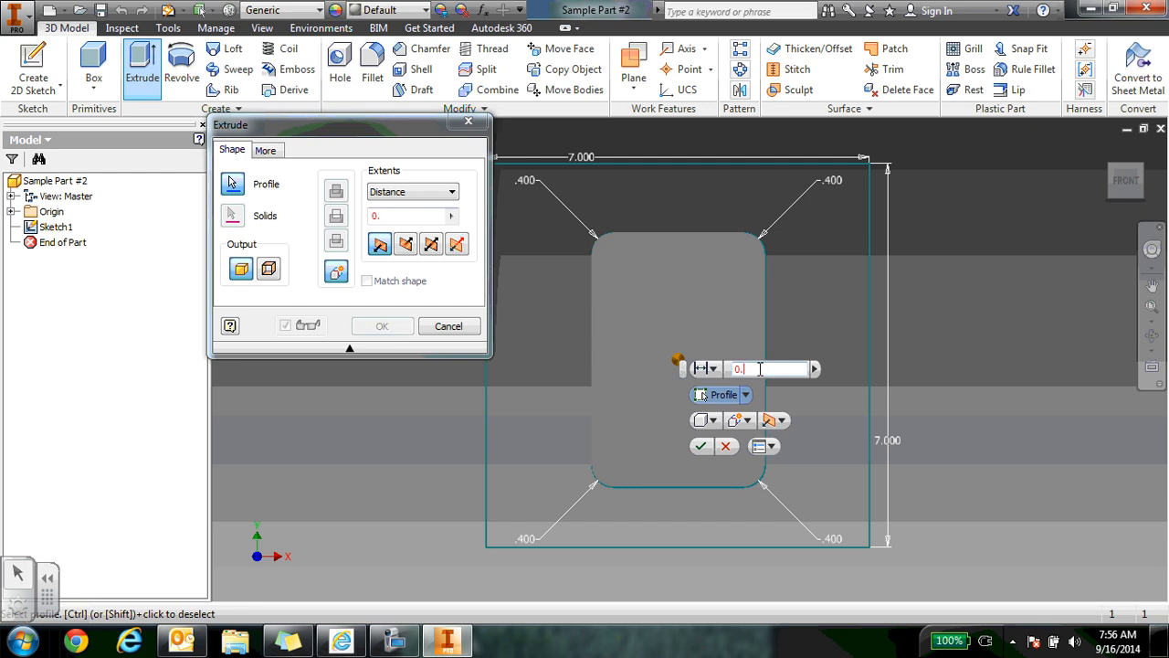
left_click(701, 447)
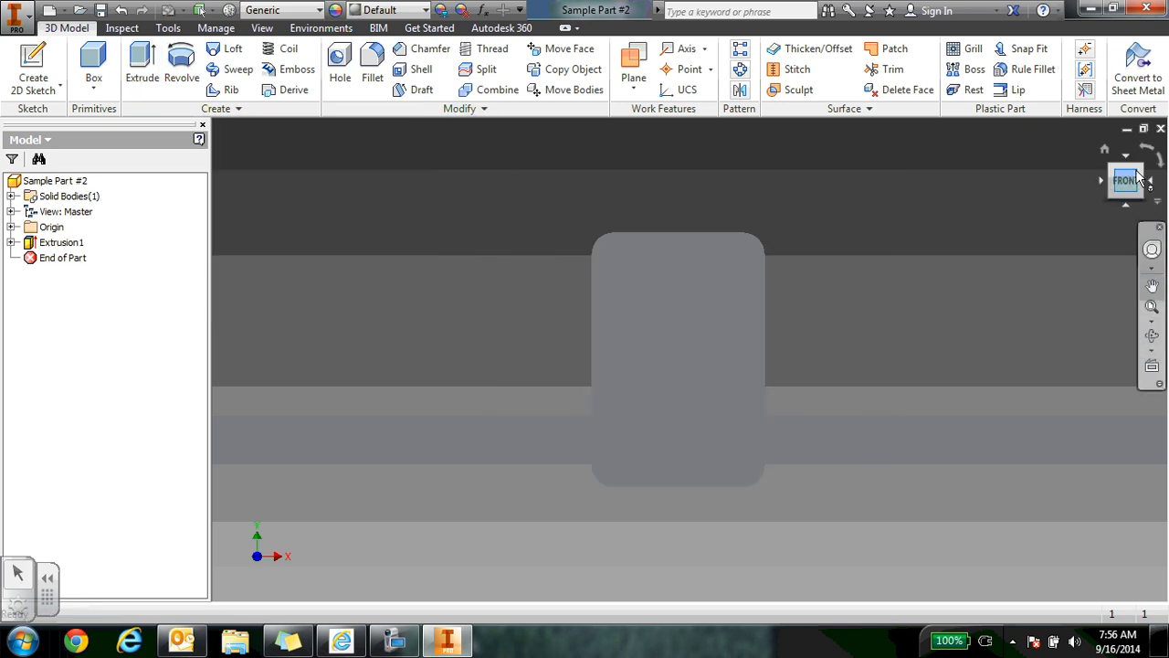
Create a linear-placed 0.25 in simple hole with Through All termination near the upper-left corner of the plate's front face
left_click(1138, 174)
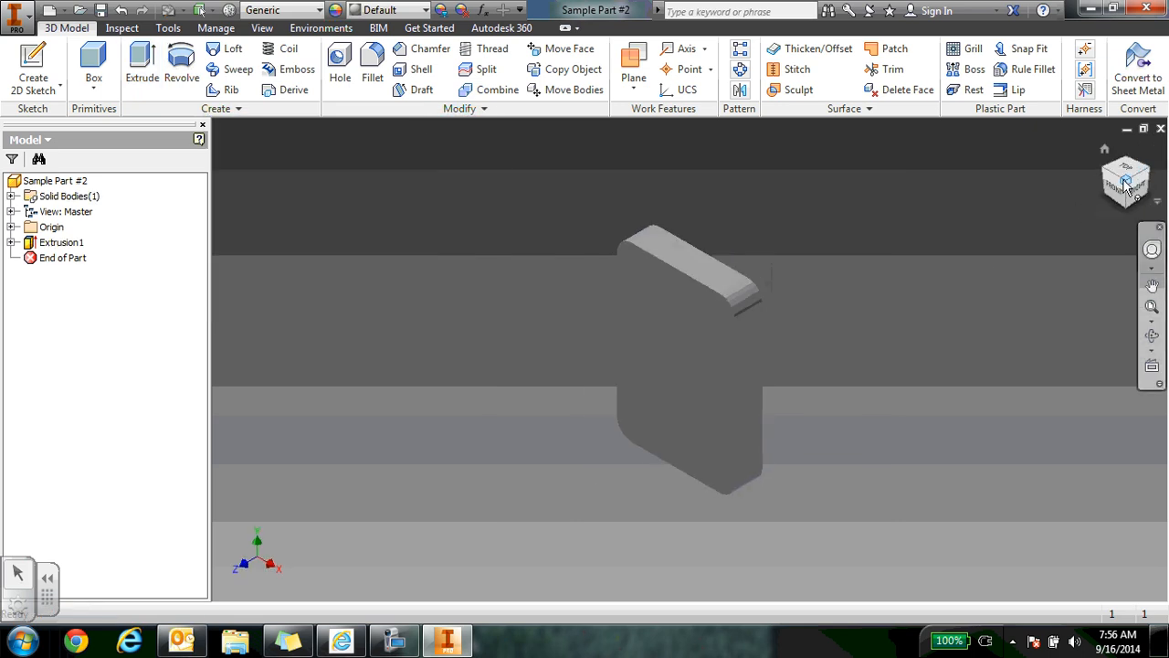
mouse_move(1126, 182)
left_mouse_down()
mouse_move(1122, 195)
mouse_move(1123, 179)
left_mouse_up()
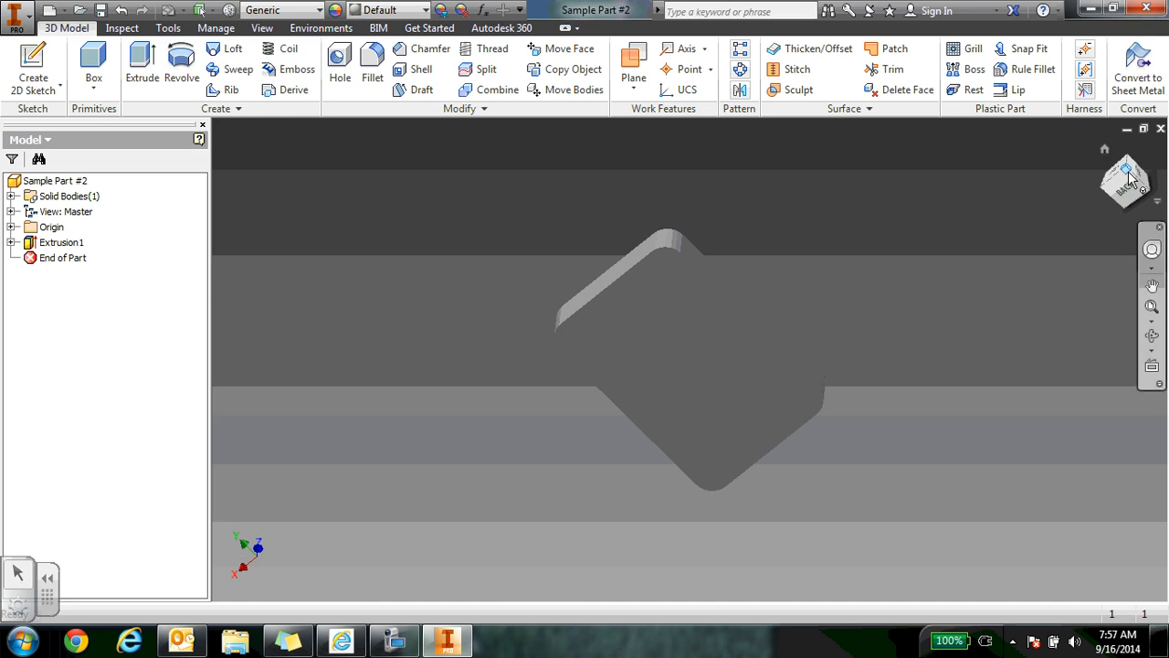
left_click(1105, 152)
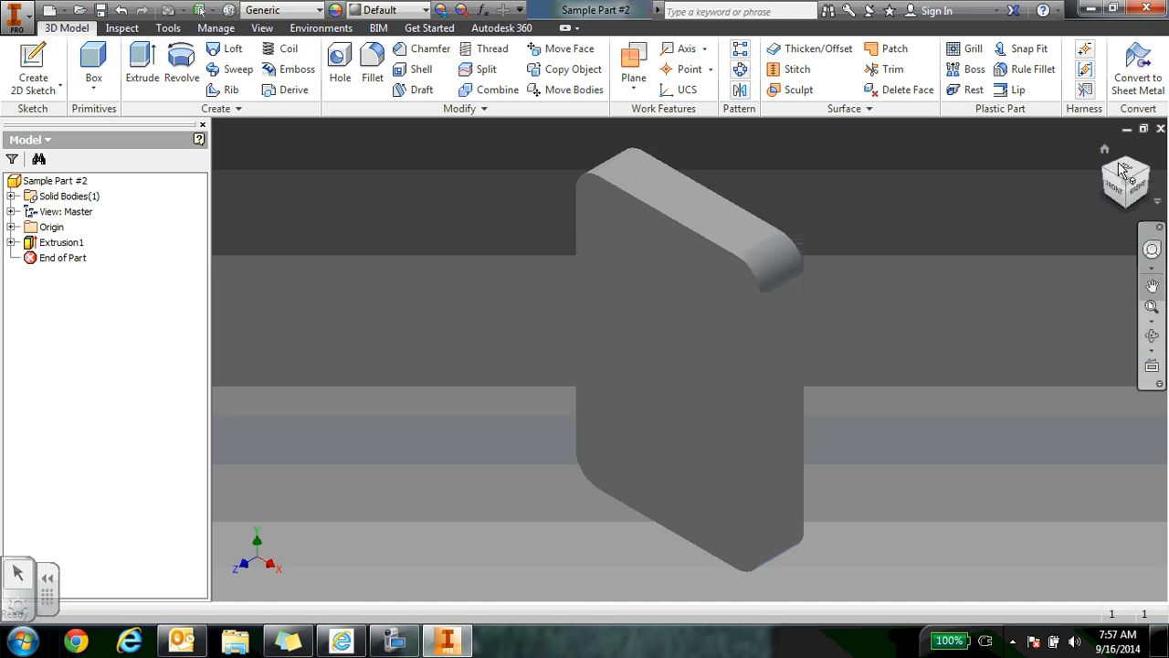
left_click(1121, 195)
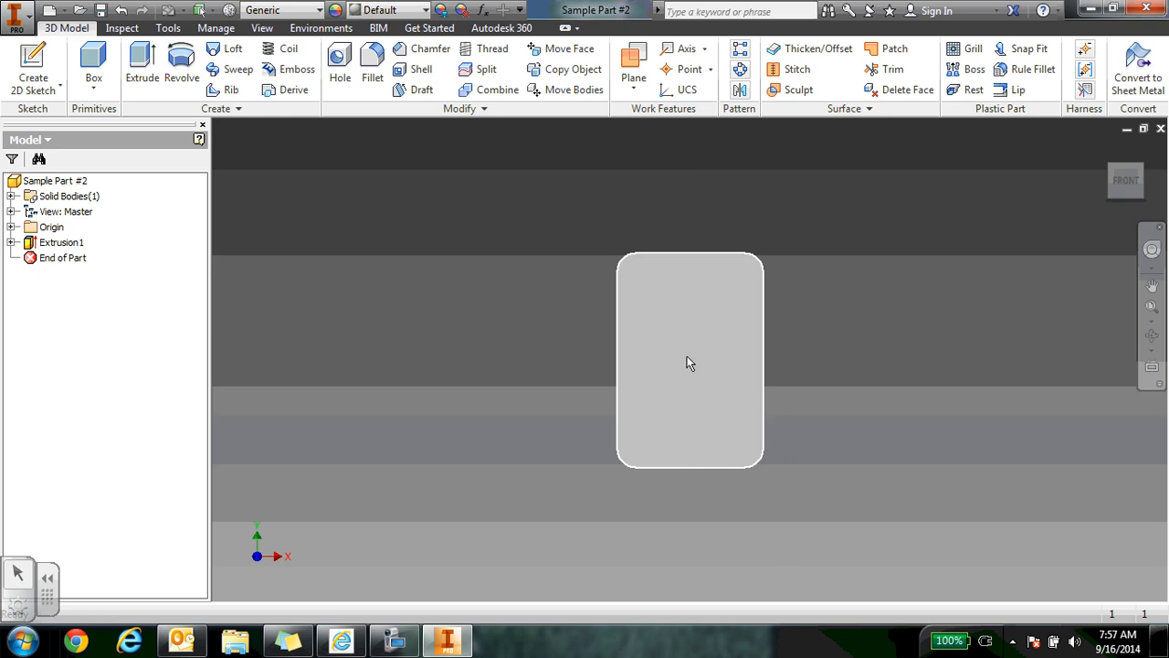
scroll(692, 362, "down", 3)
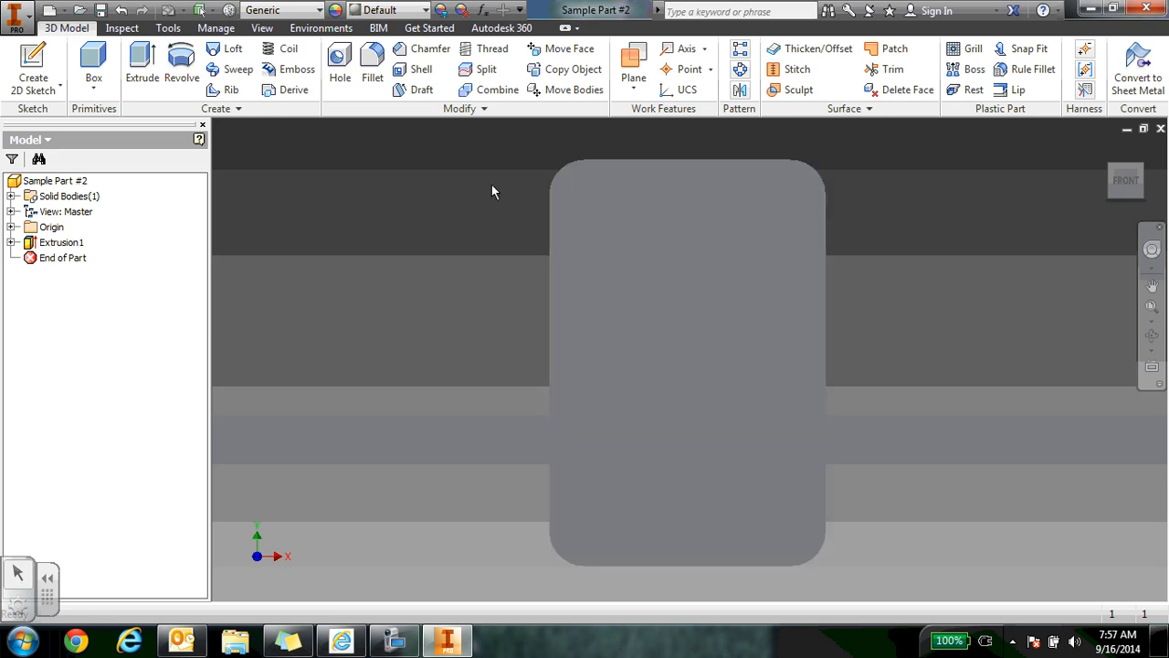
left_click(340, 64)
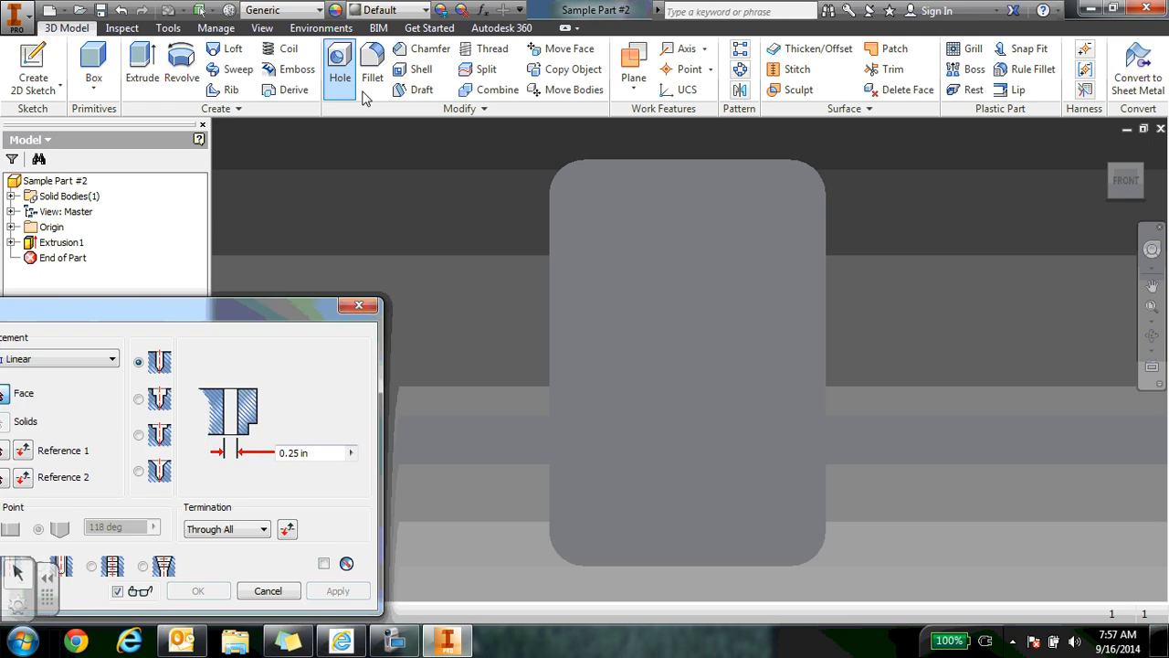
left_click_drag(253, 308, 344, 168)
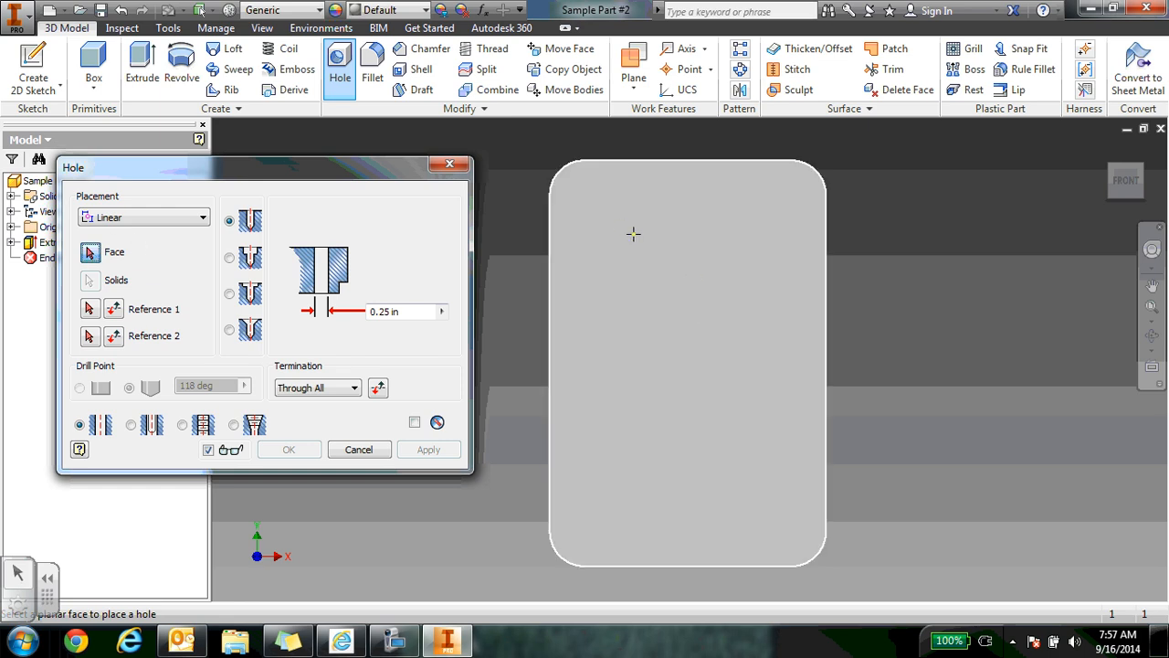
left_click(604, 227)
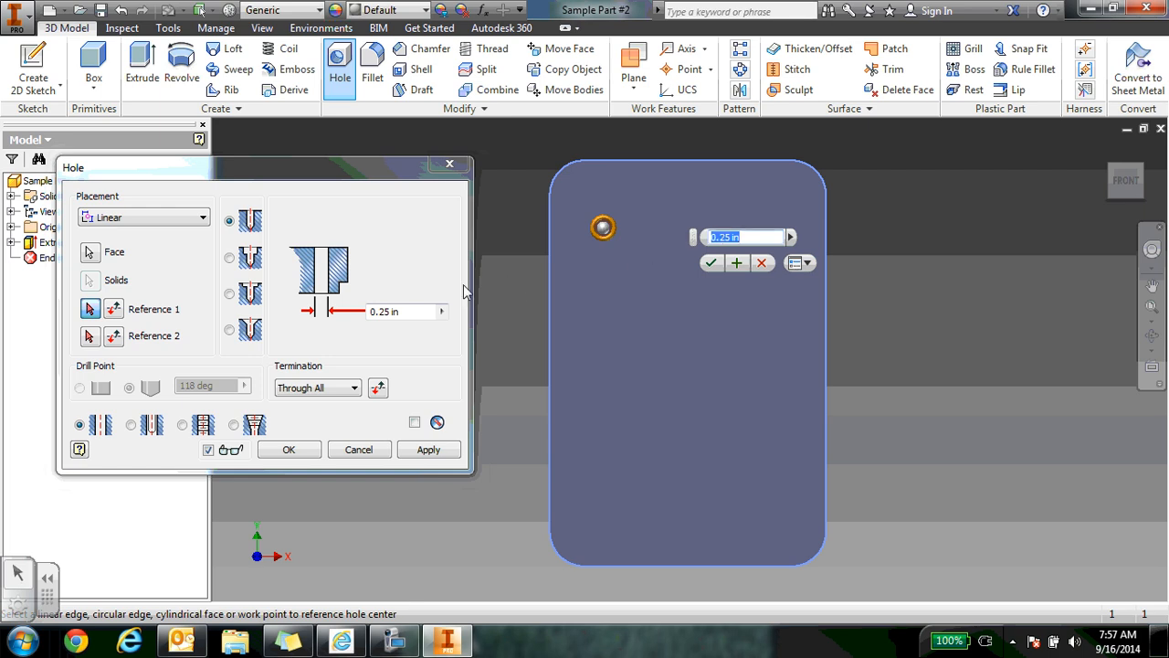
left_click(354, 388)
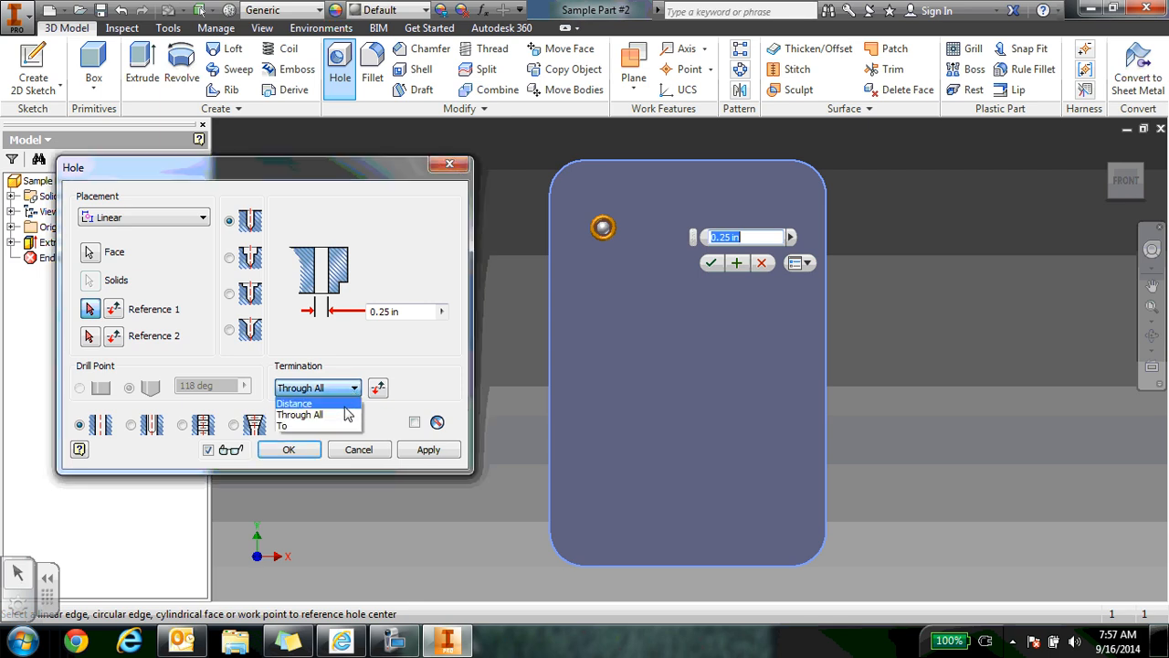
left_click(352, 403)
left_click(355, 389)
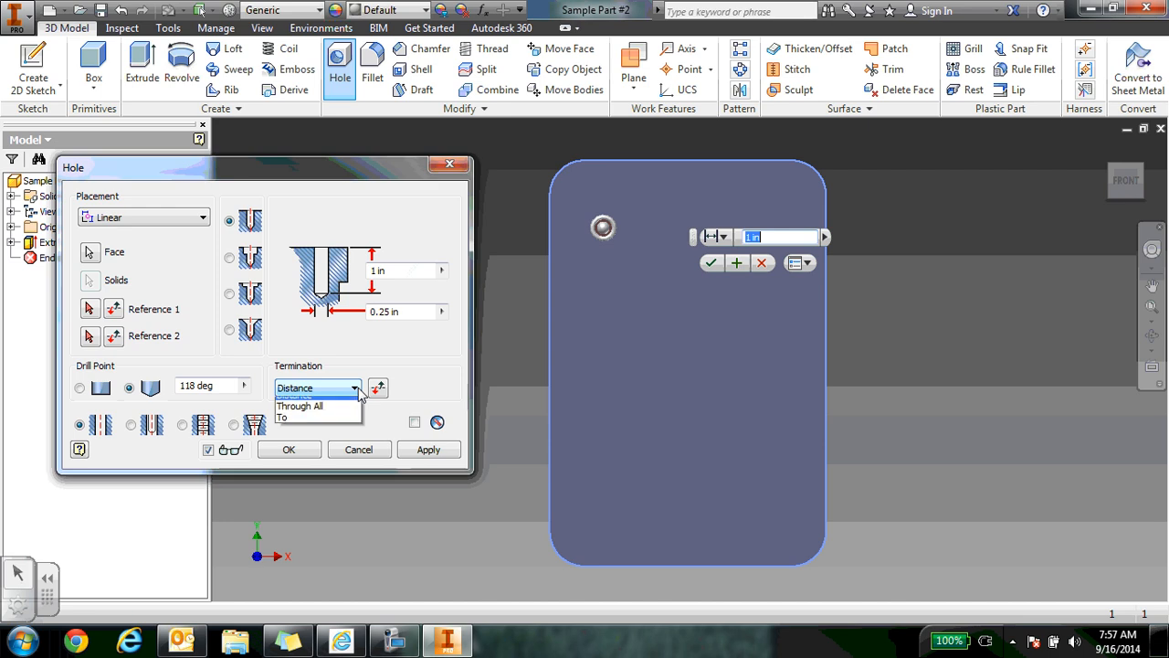
left_click(350, 416)
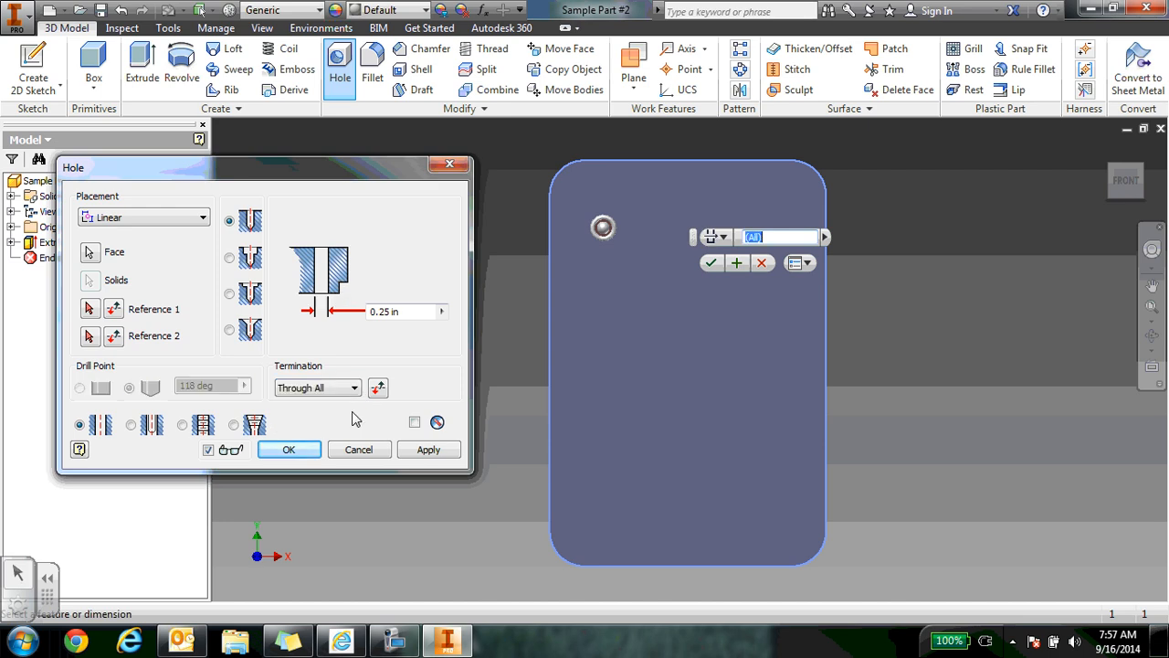
left_click(305, 460)
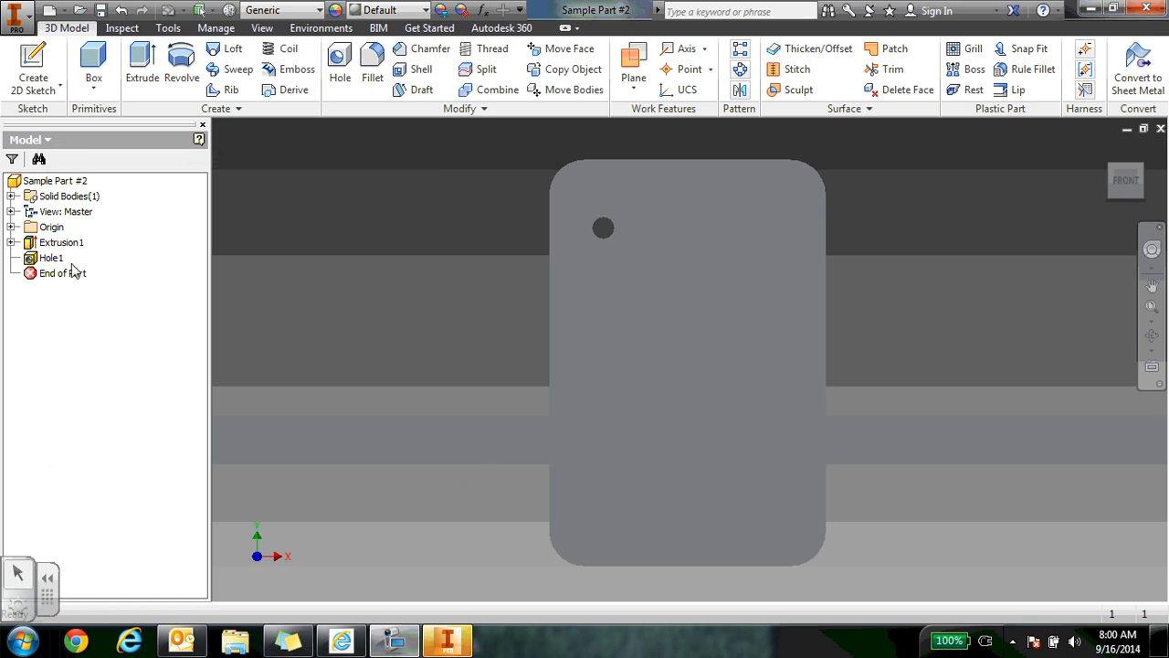
Reopen the plate's hole feature for editing and set its diameter to 0.5 in
left_click(11, 243)
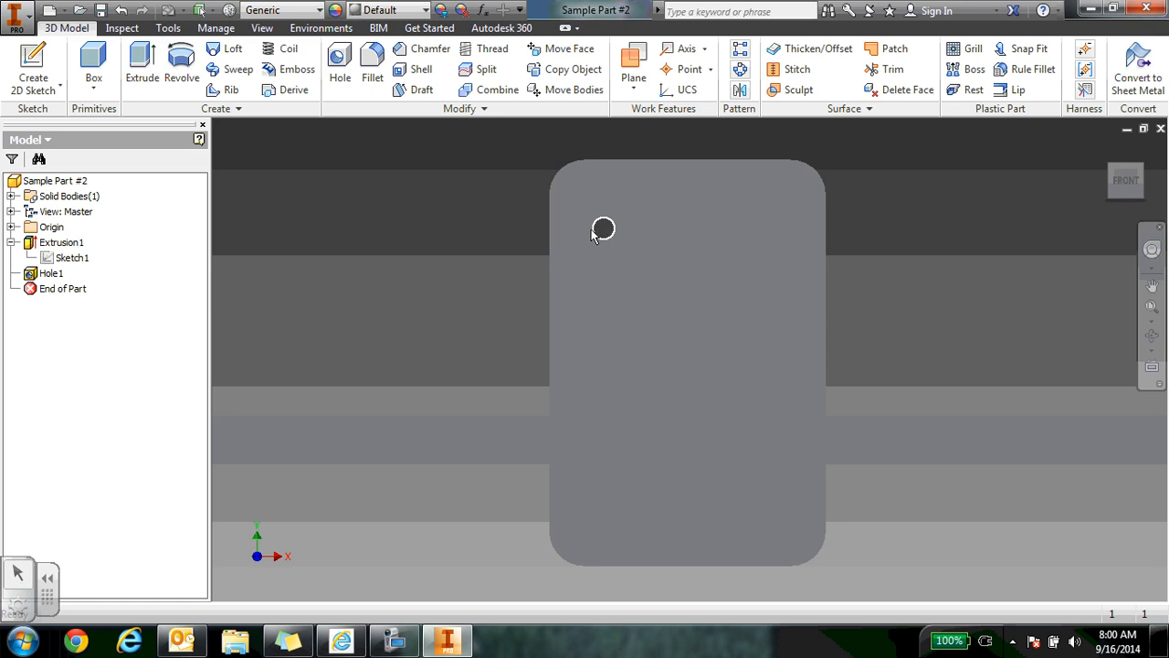
double_click(51, 274)
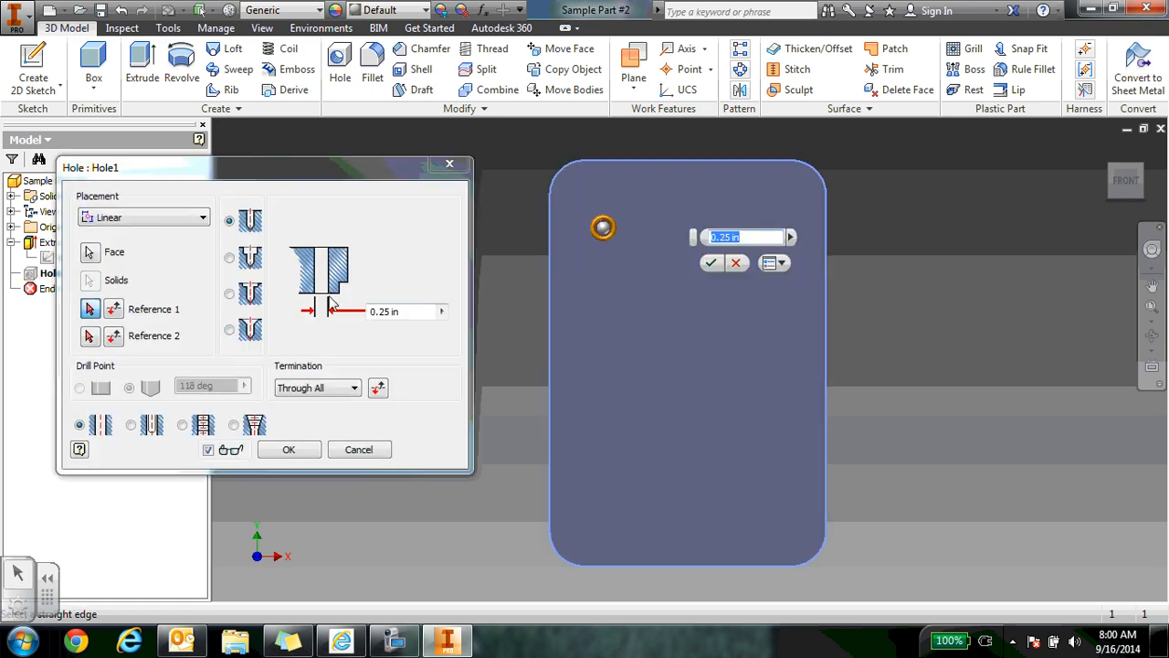
left_click(405, 311)
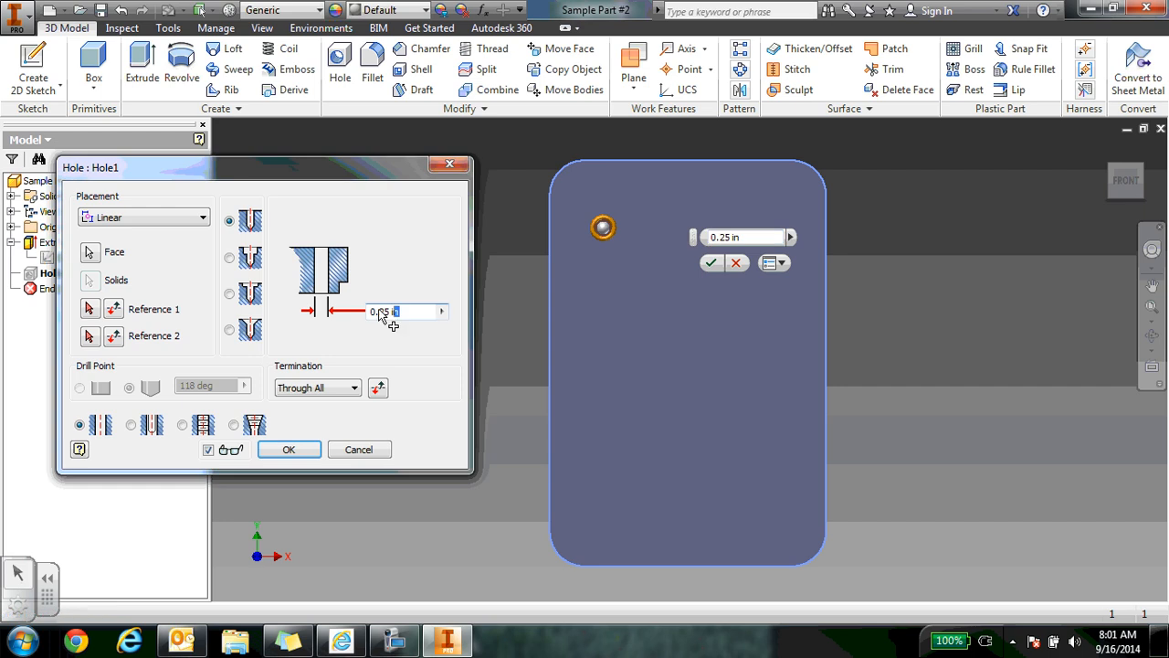
type("0.5")
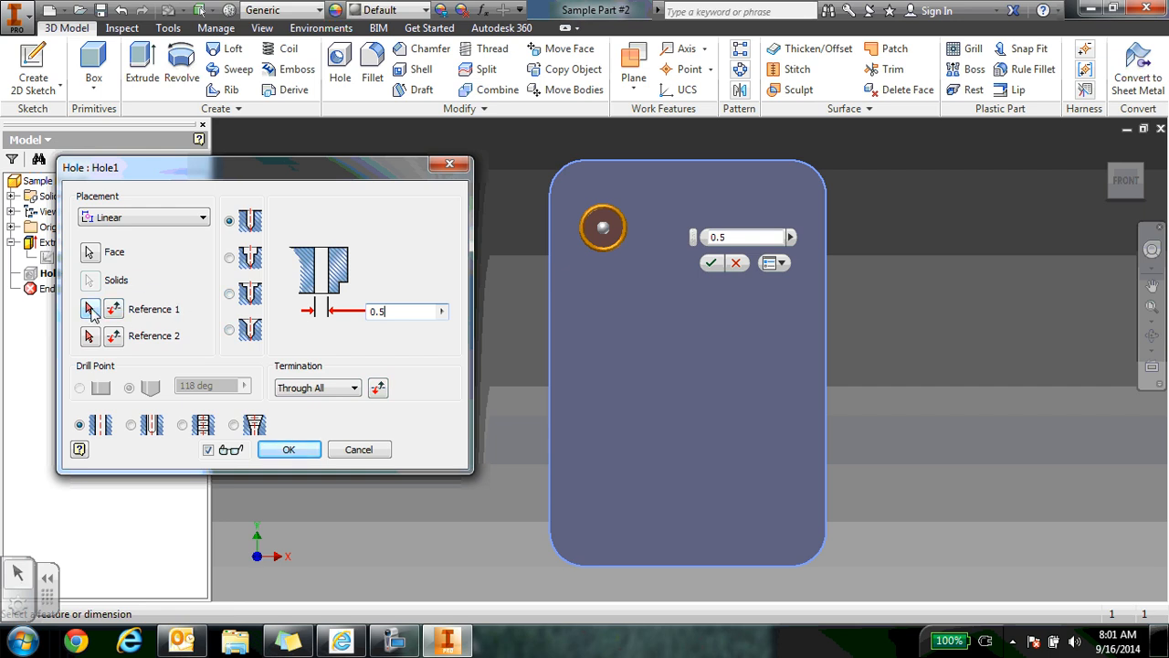
Use the plate's left edge as the hole's first reference and set the distance to 1 in
left_click(91, 309)
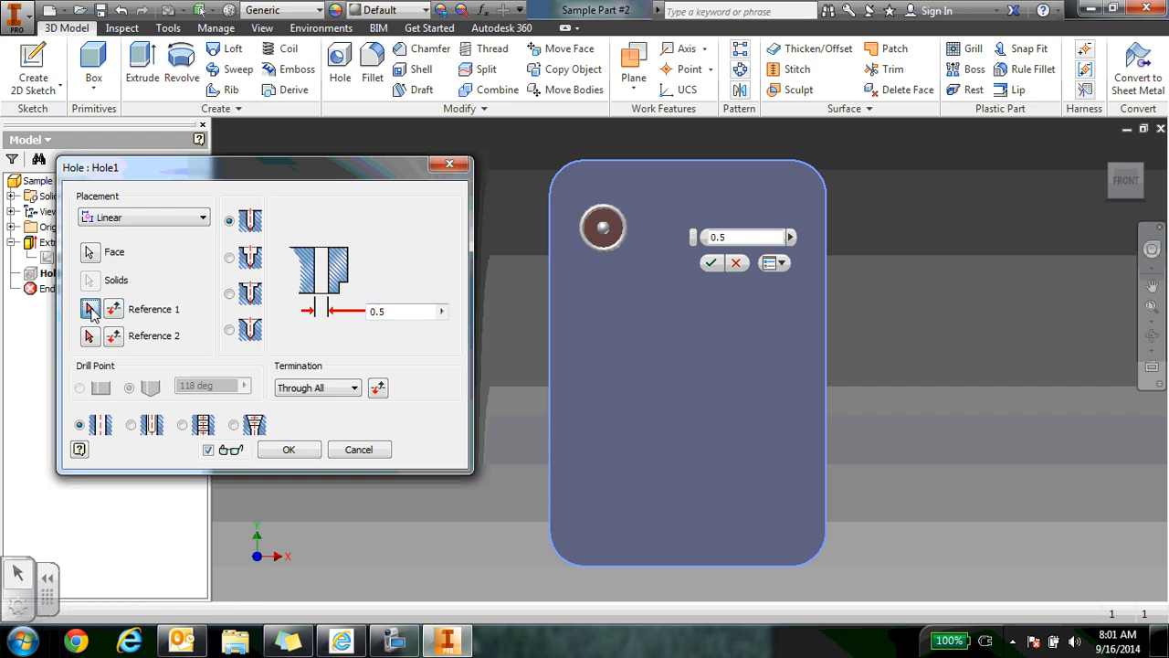
left_click(551, 240)
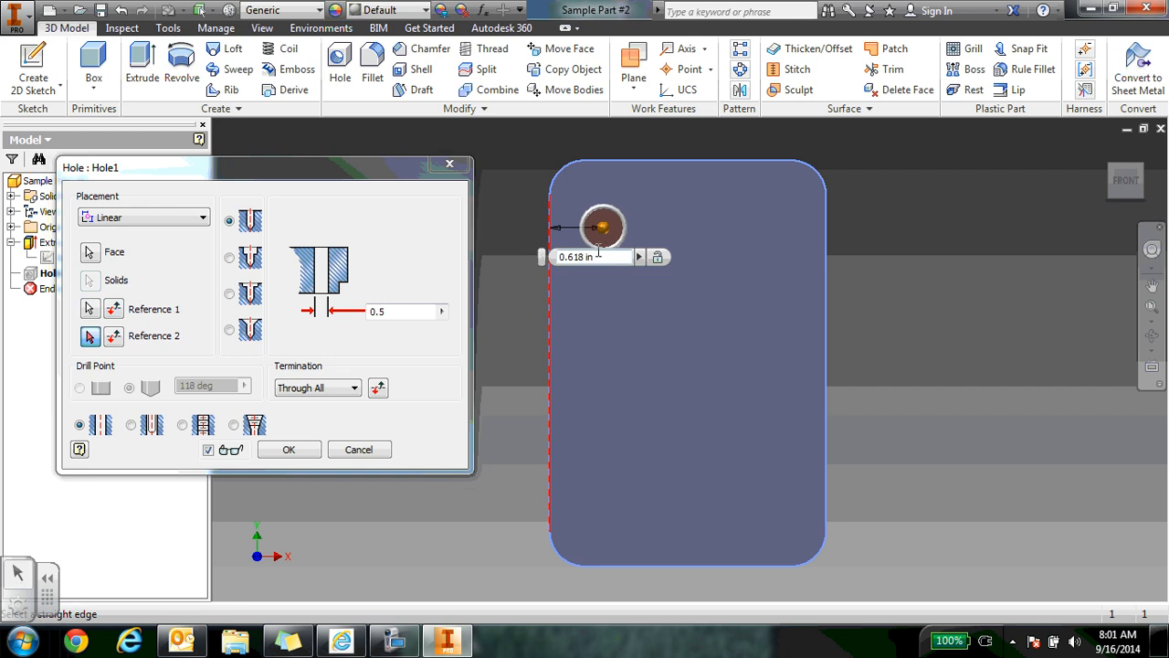
left_click(594, 257)
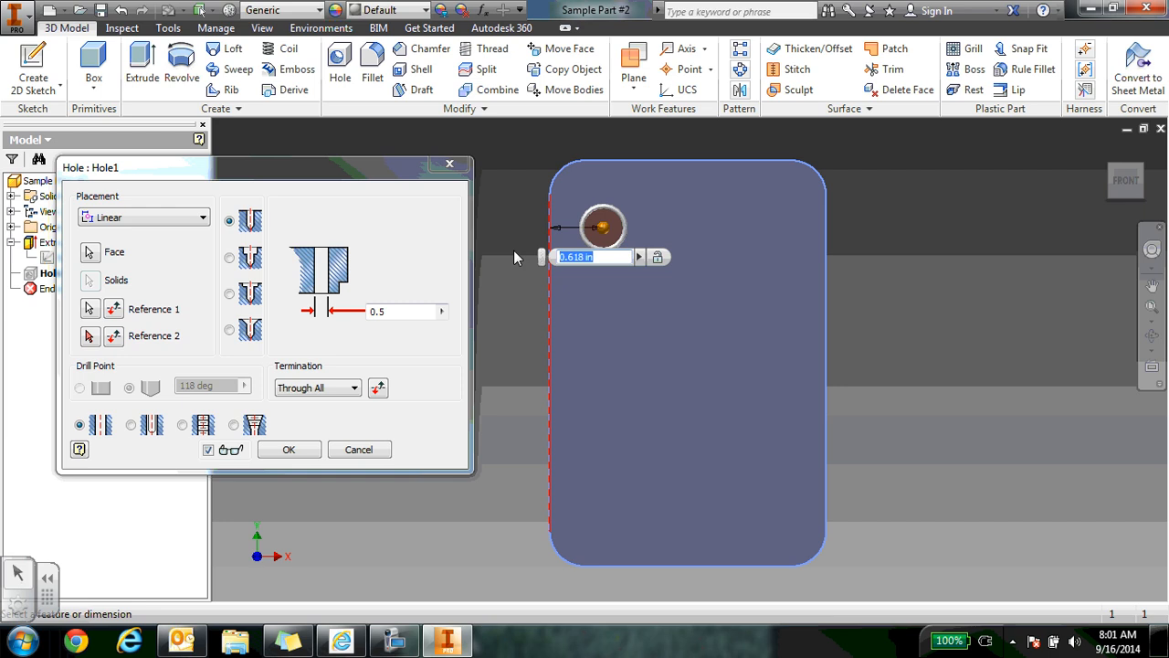
type("1")
key("Return")
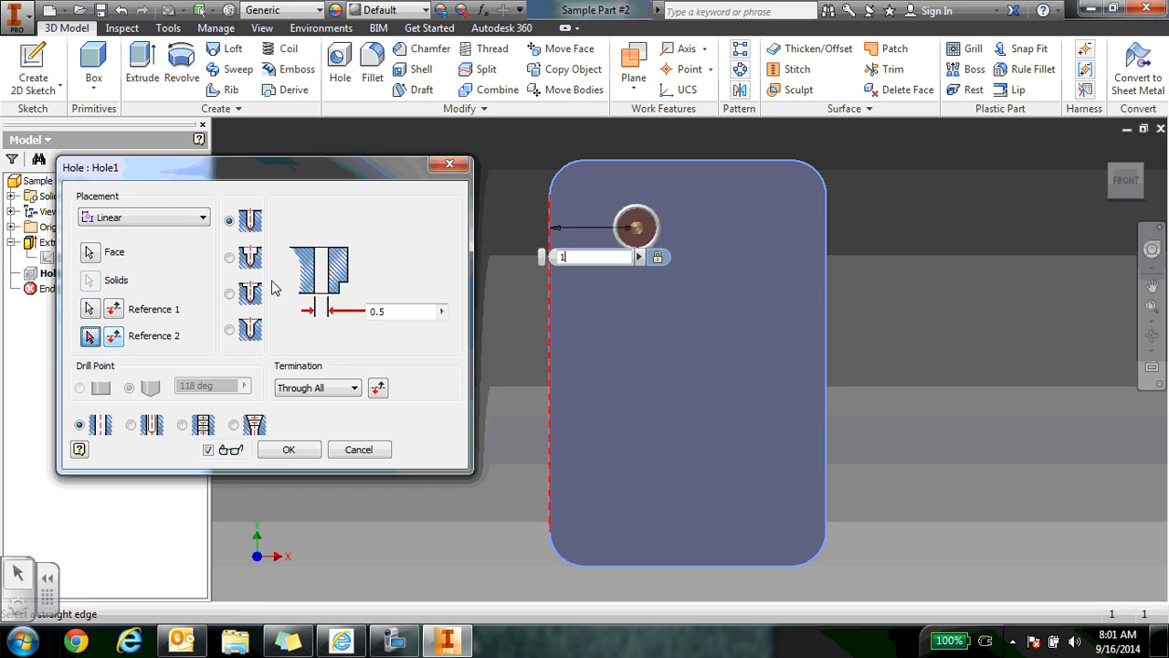
Use the plate's top edge as the hole's second reference at 1 in and apply the hole changes
left_click(632, 161)
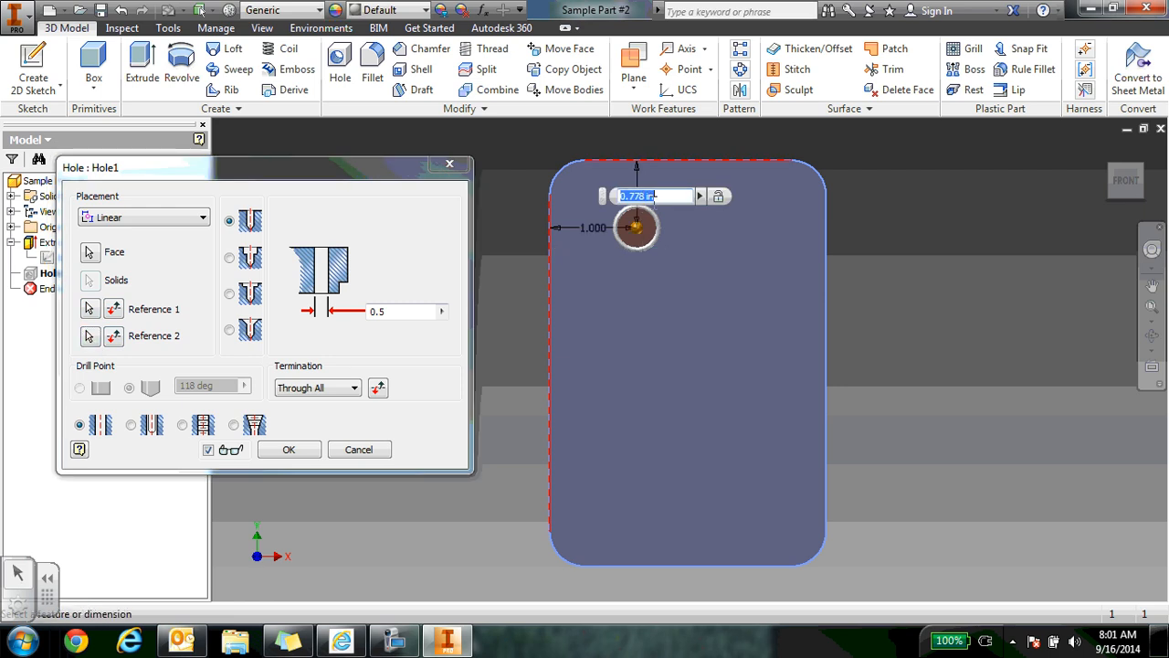
type("1")
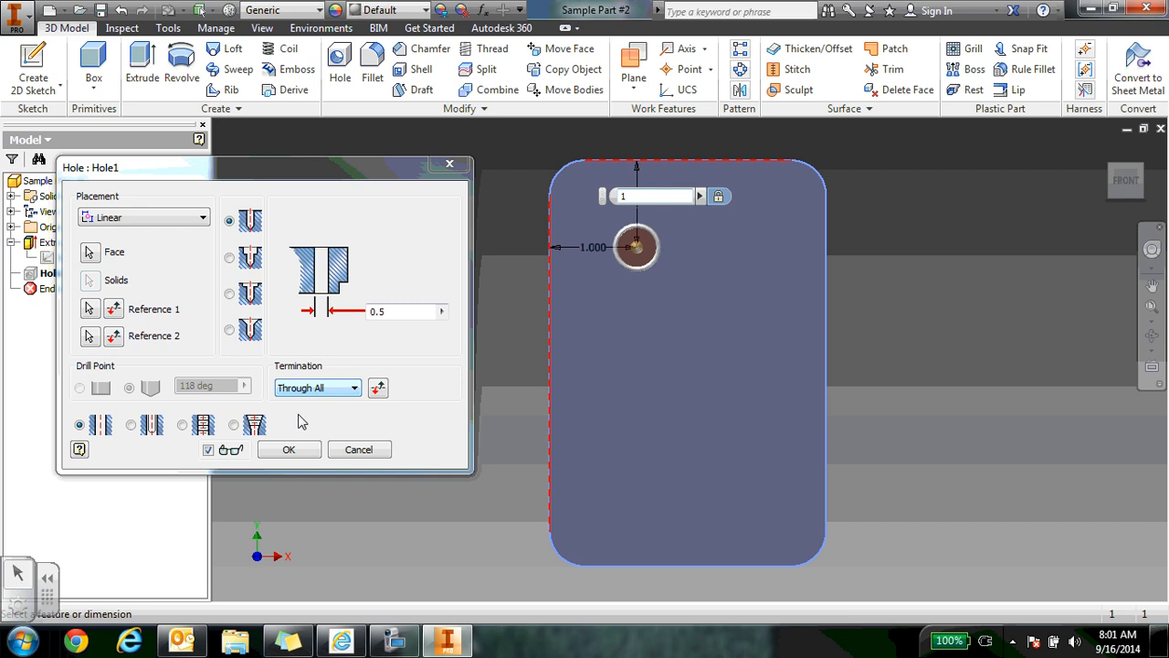
left_click(288, 449)
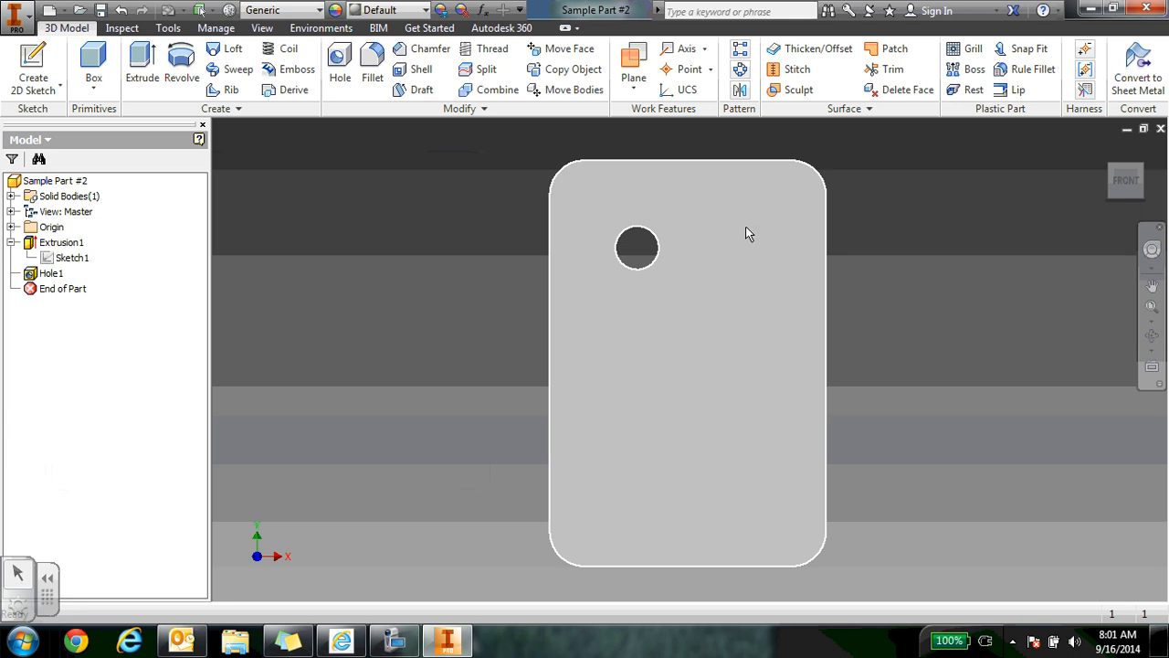
Create a linear-placed 0.5 in simple hole with Through All termination near the upper-right corner of the plate's front face
left_click(341, 71)
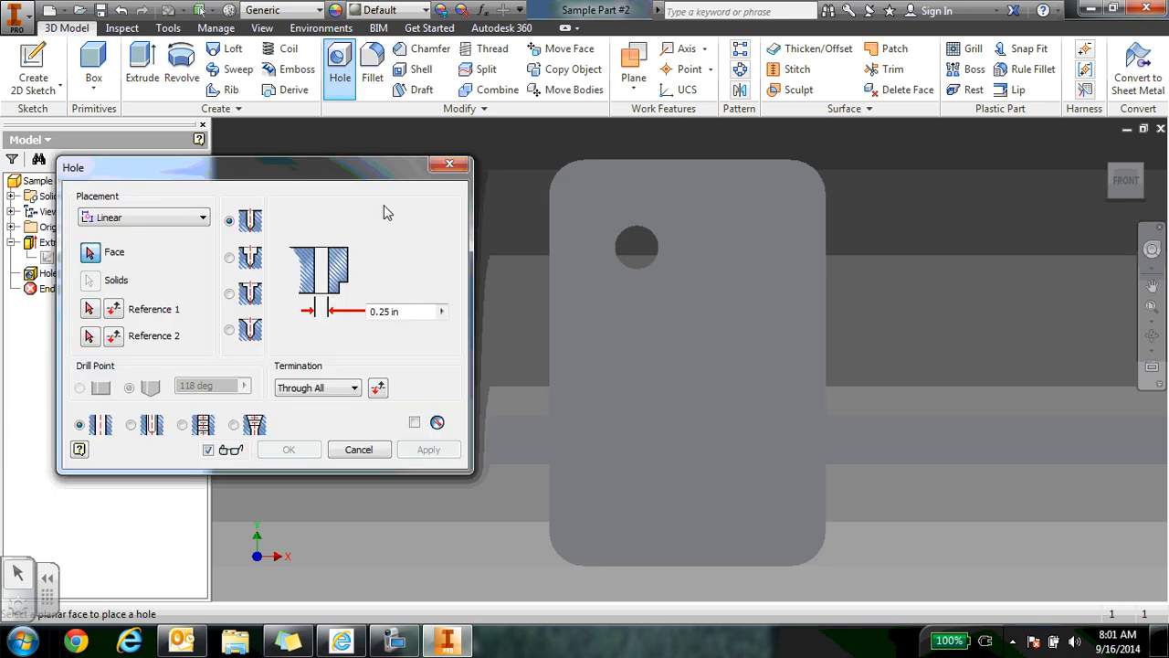
left_click(761, 242)
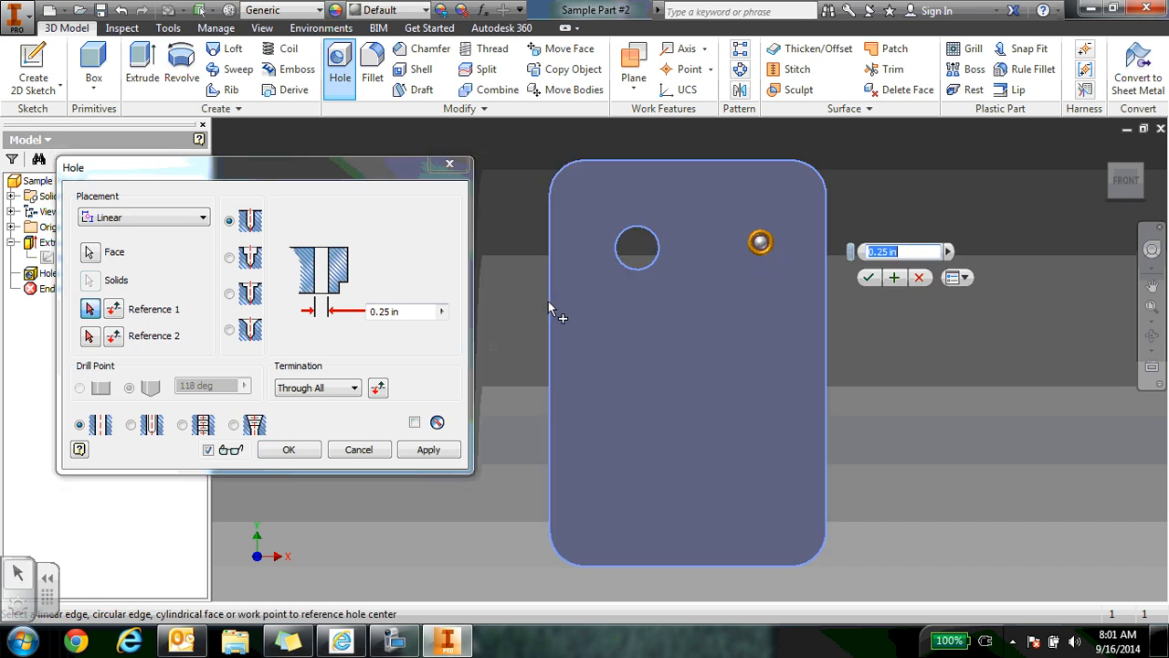
left_click(408, 312)
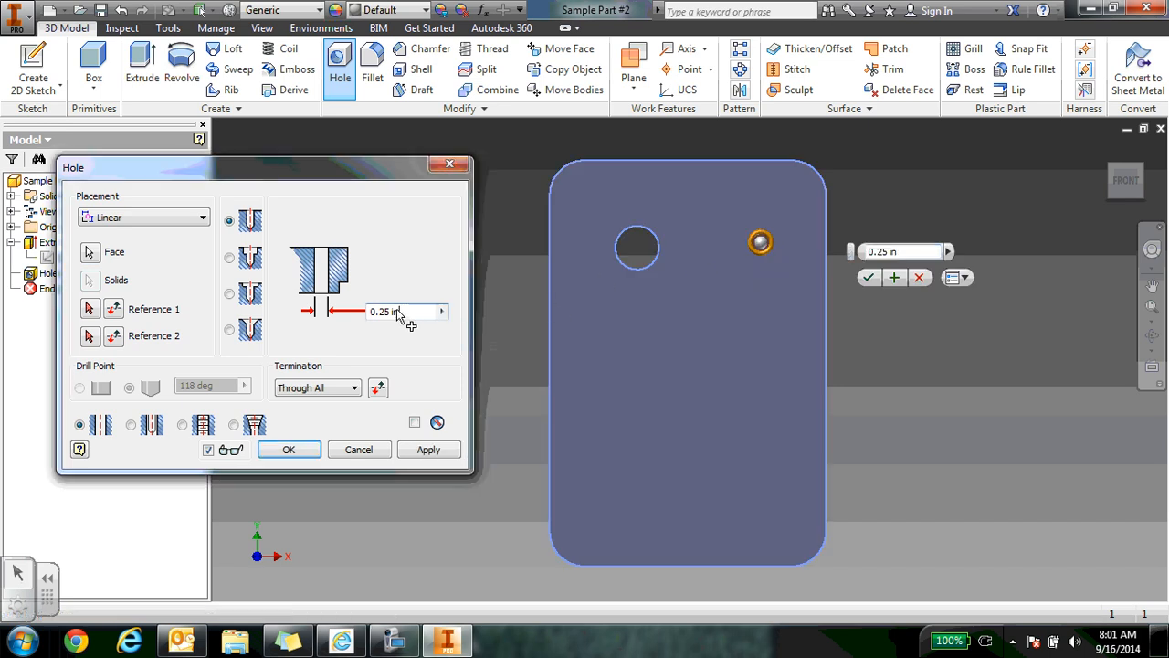
double_click(403, 315)
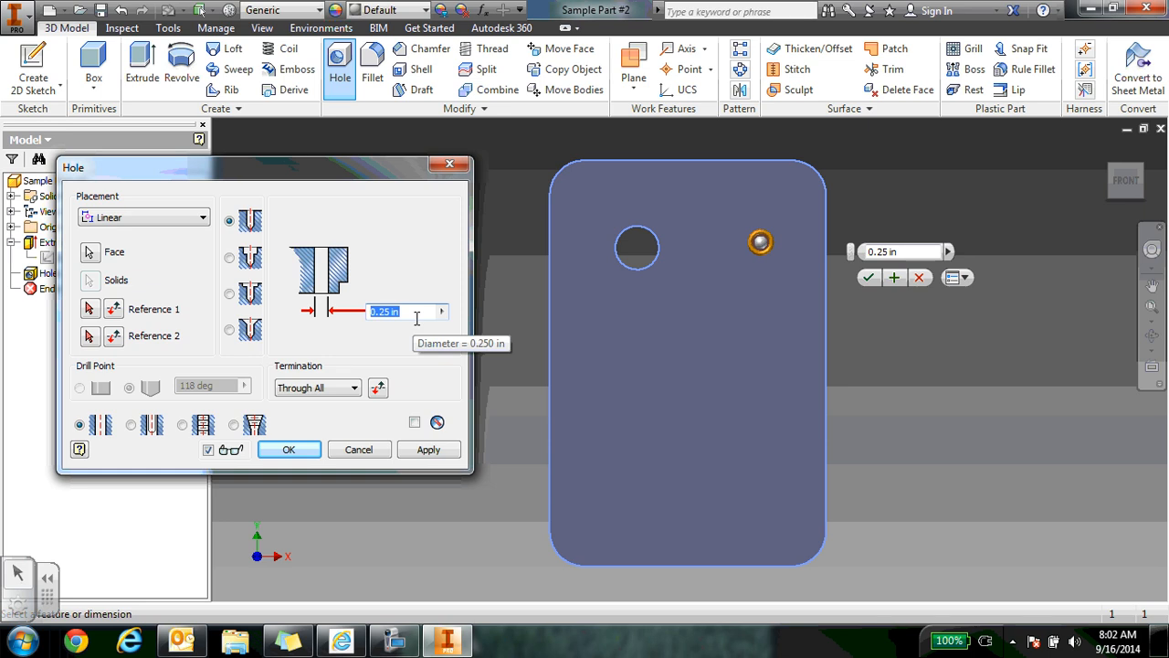
type("0.5")
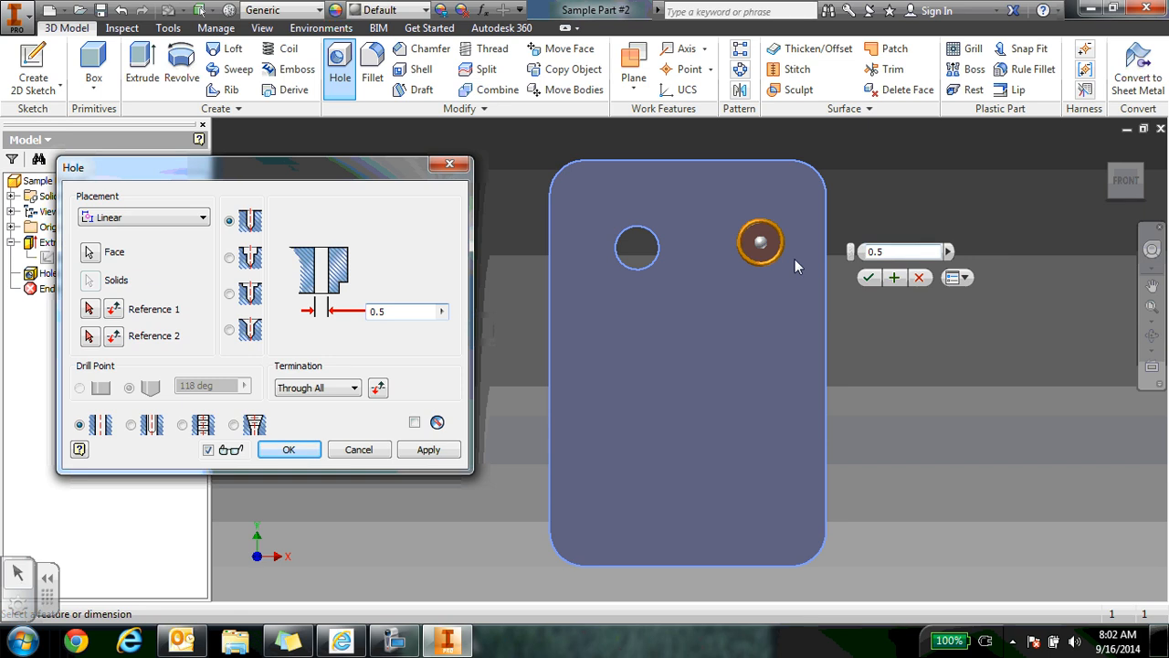
left_click(866, 278)
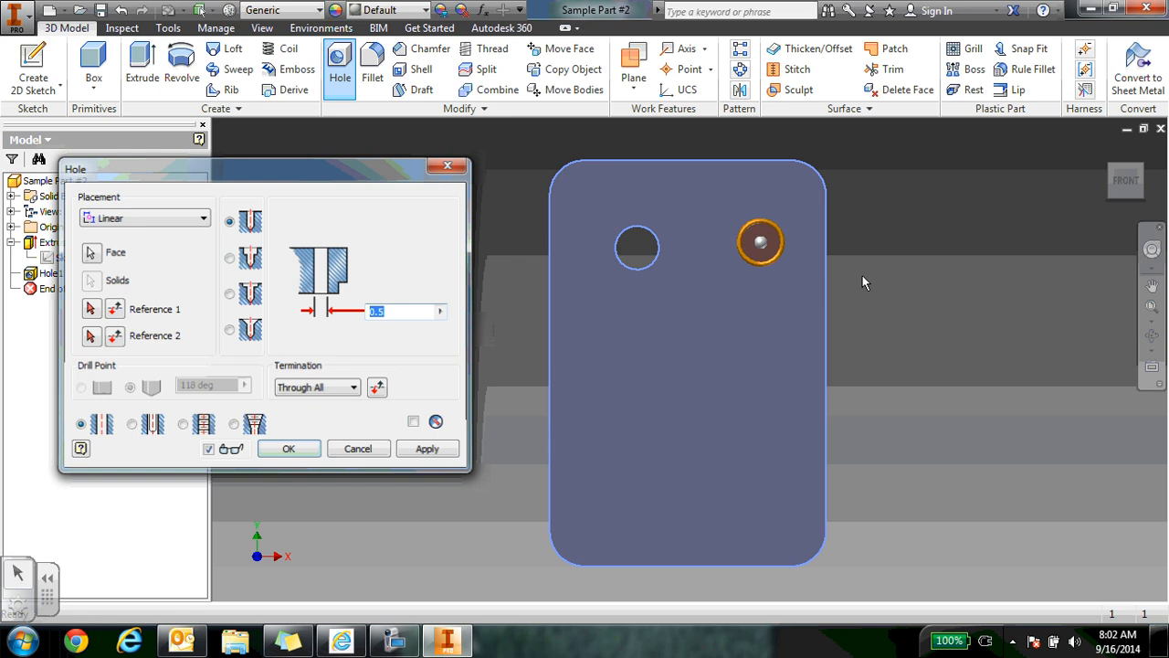
Position the upper-right hole 1 in from the plate's right edge and 1 in from its top edge, and apply the changes
left_click(825, 279)
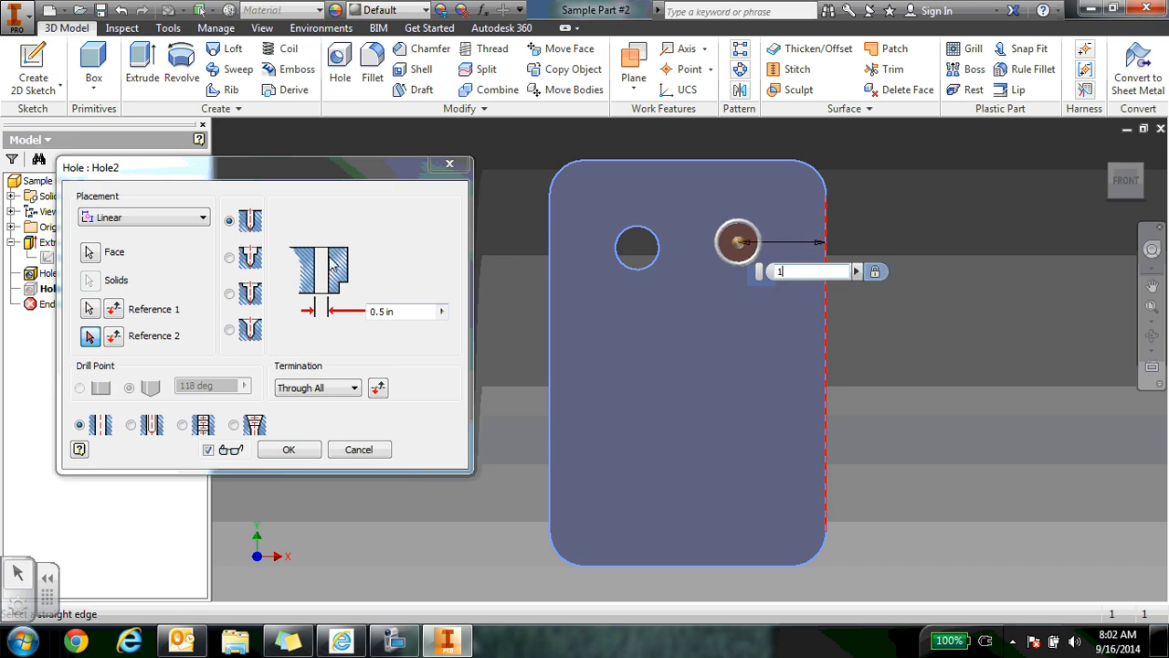
left_click(91, 337)
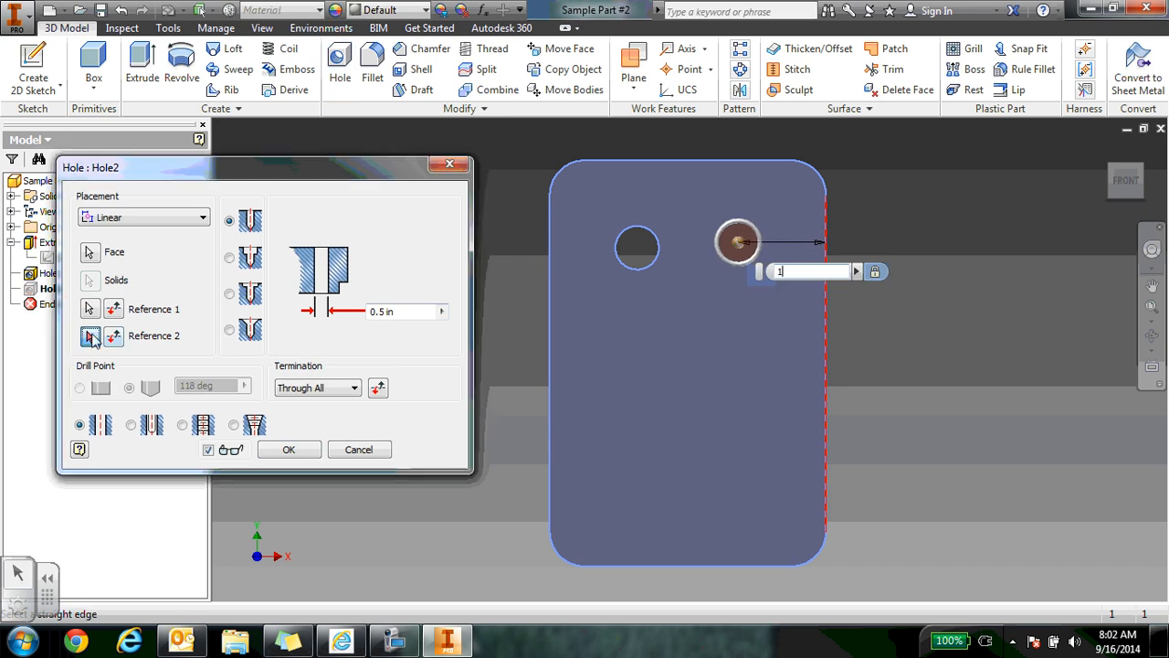
left_click(739, 162)
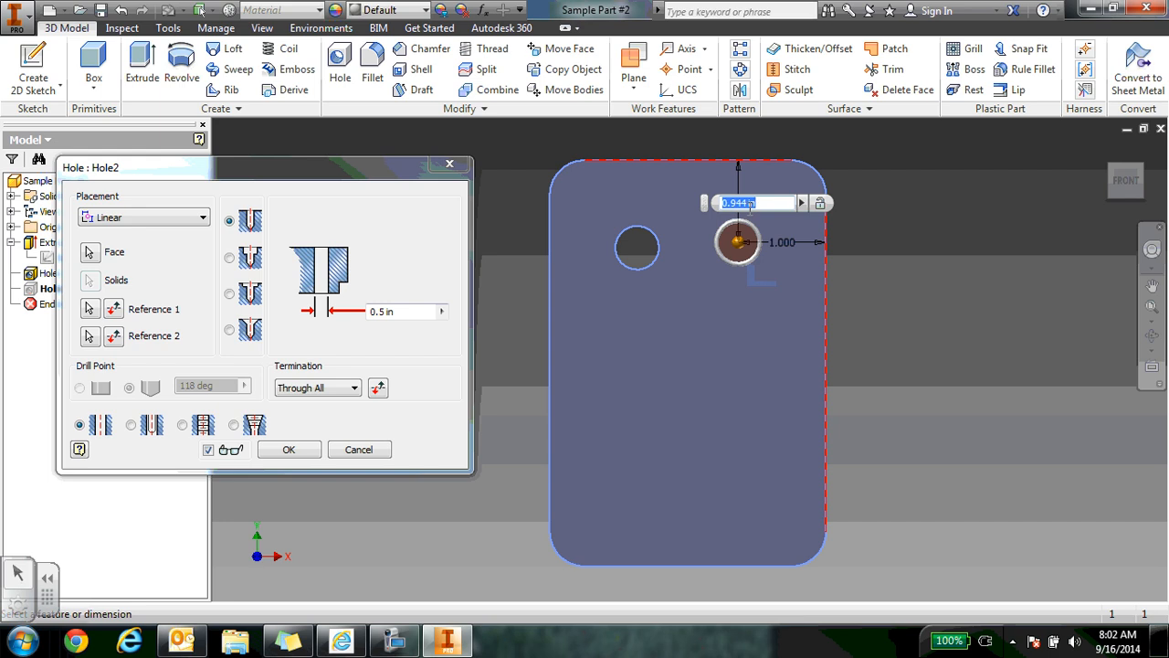
type("1")
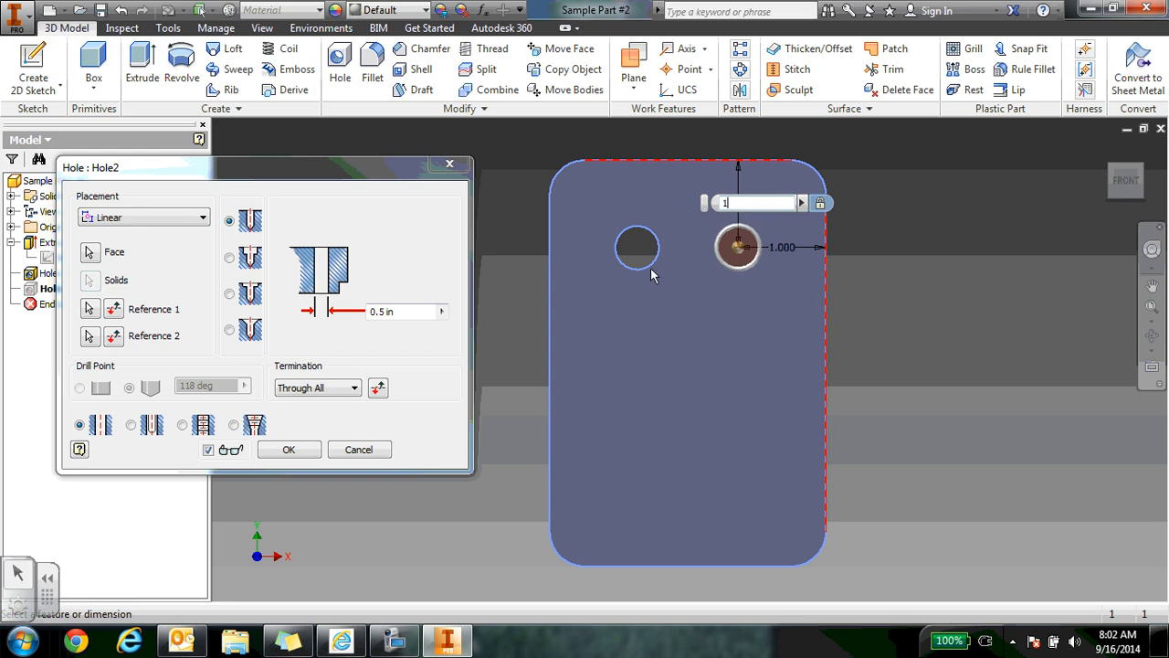
left_click(306, 451)
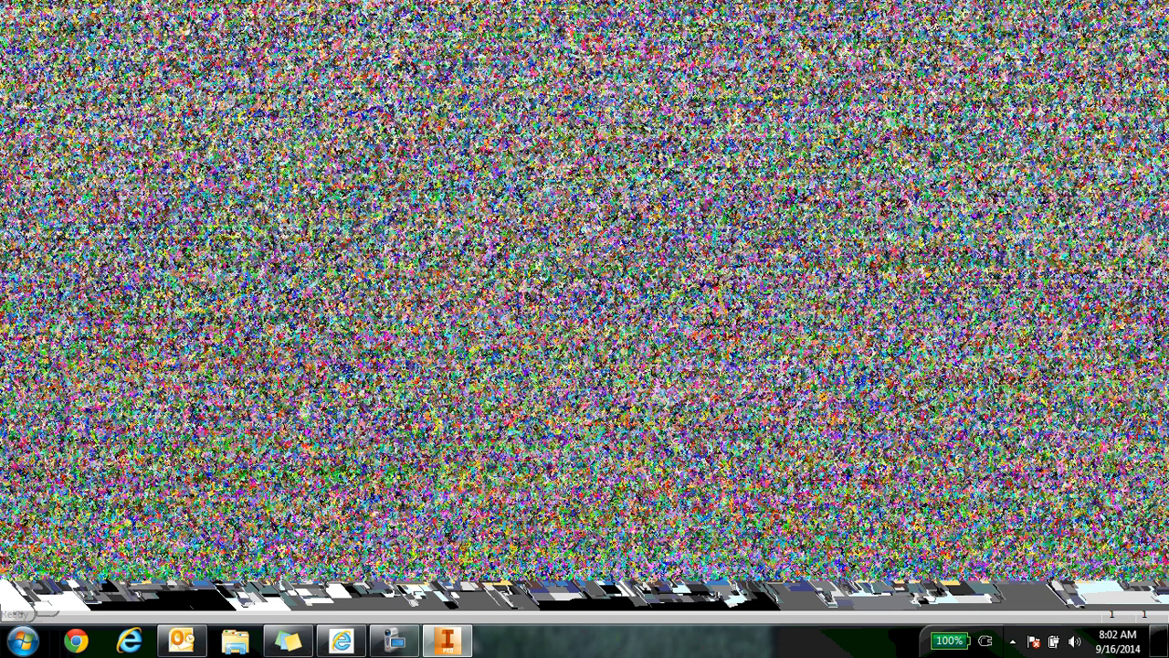
scroll(555, 347, "down", 3)
scroll(639, 294, "up", 2)
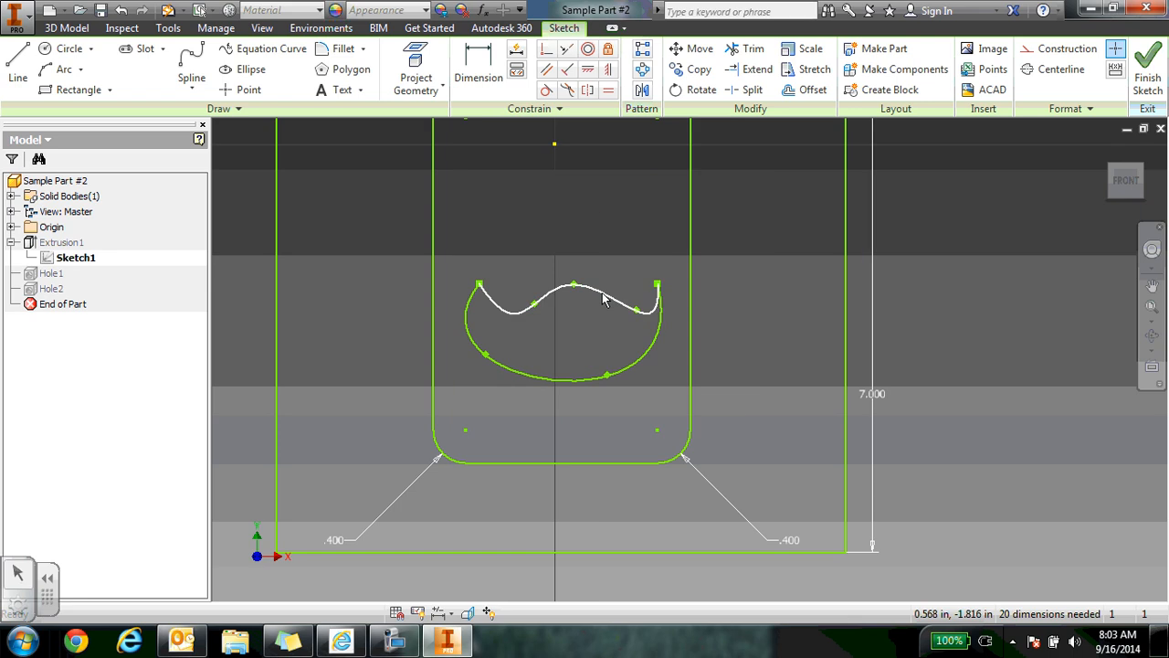
left_click(602, 298)
right_click(603, 296)
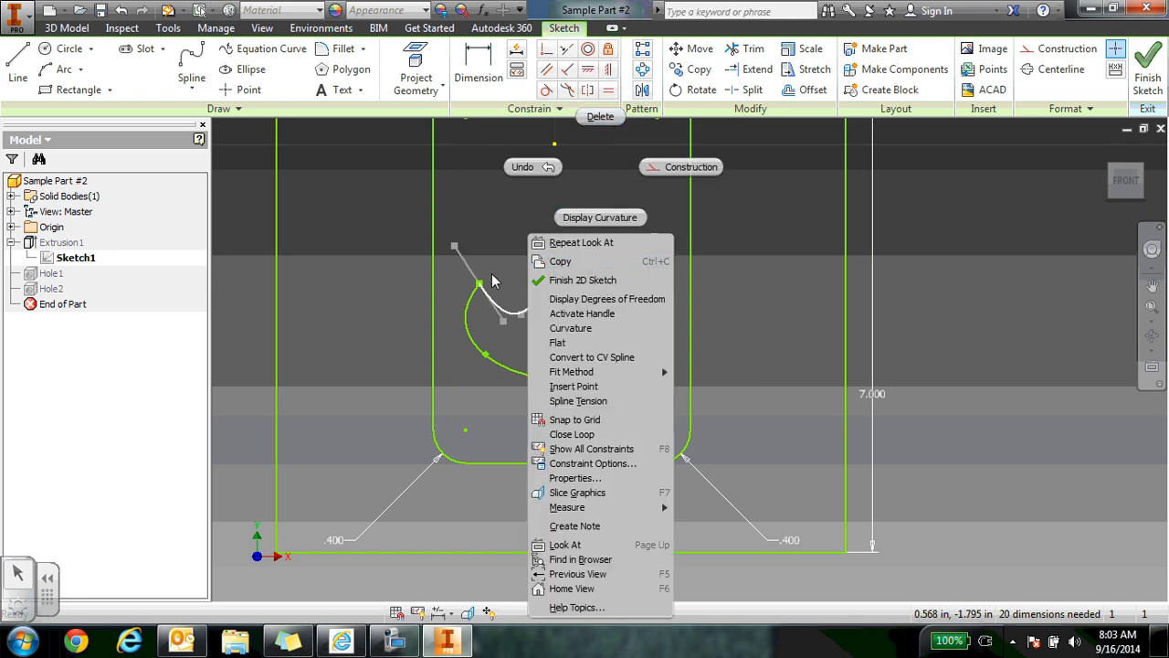
left_click(576, 279)
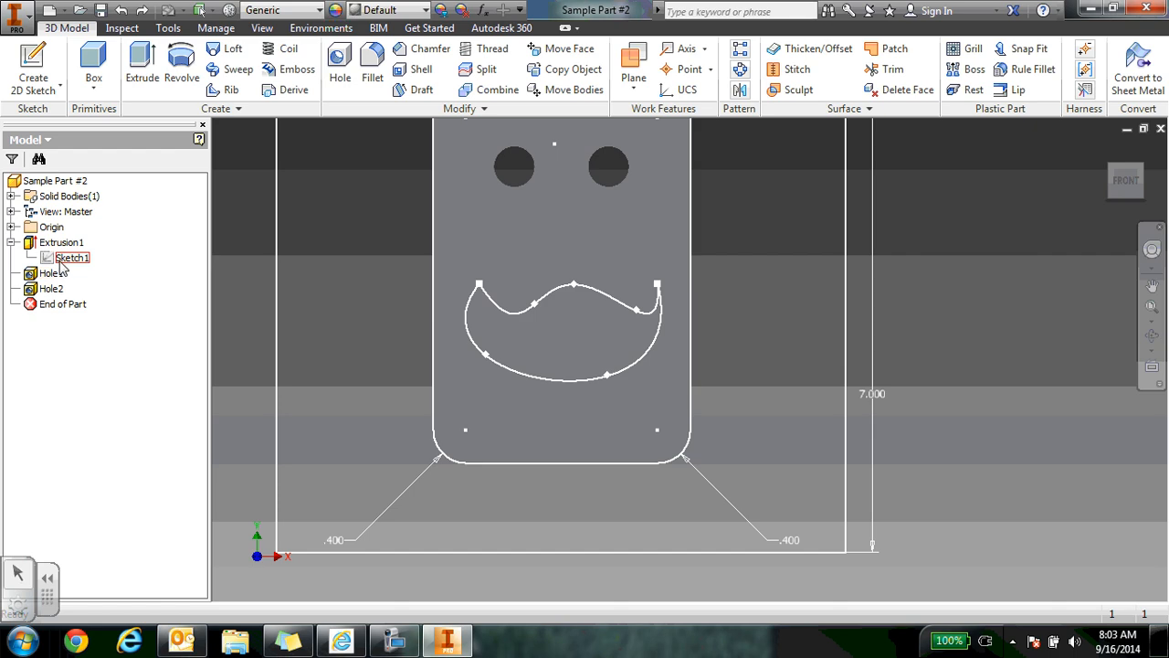
Reopen the extrusion's sketch, delete the wavy upper spline and the curved lower spline inside the rounded rectangle, and finish the sketch
double_click(64, 259)
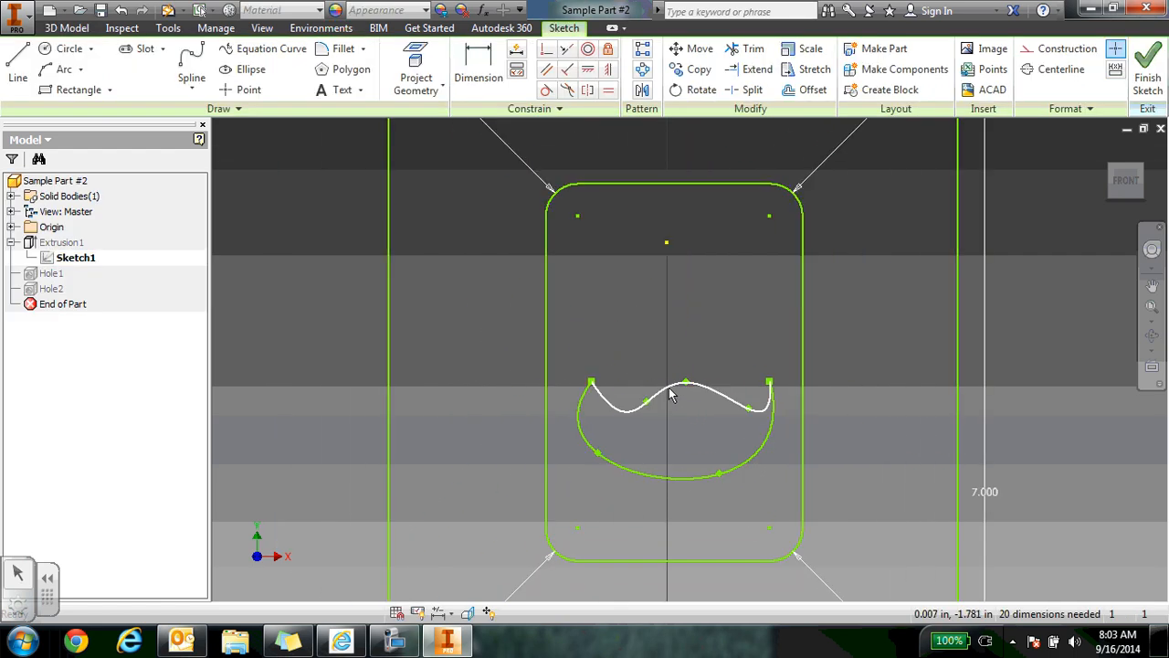
left_click(676, 395)
right_click(666, 388)
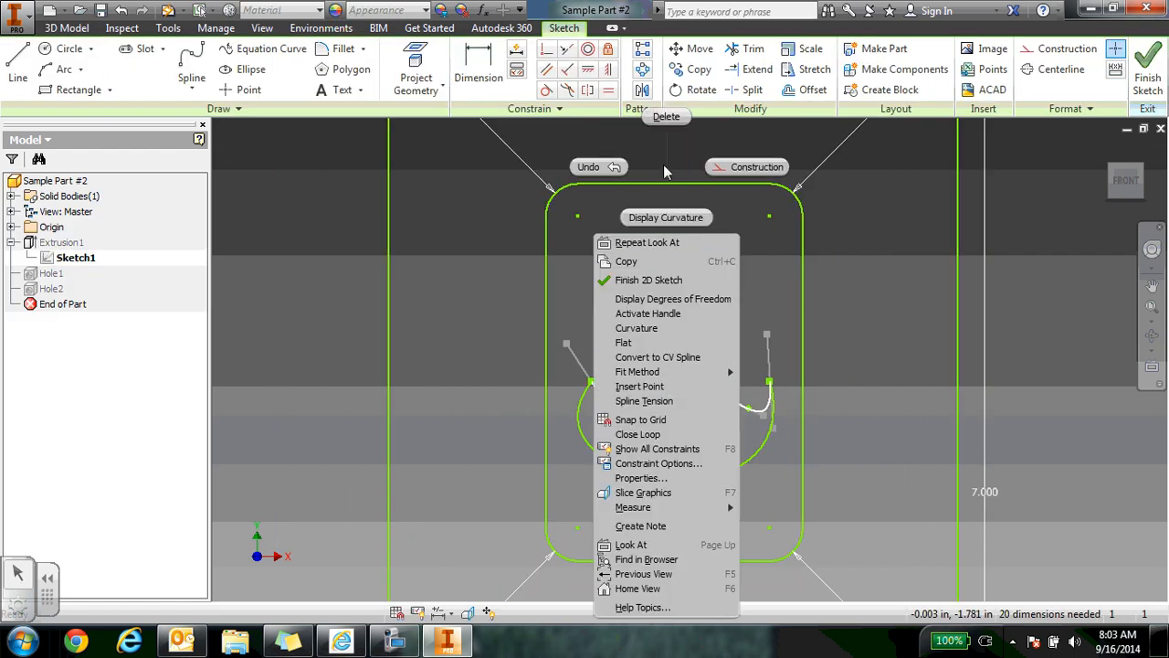
left_click(666, 116)
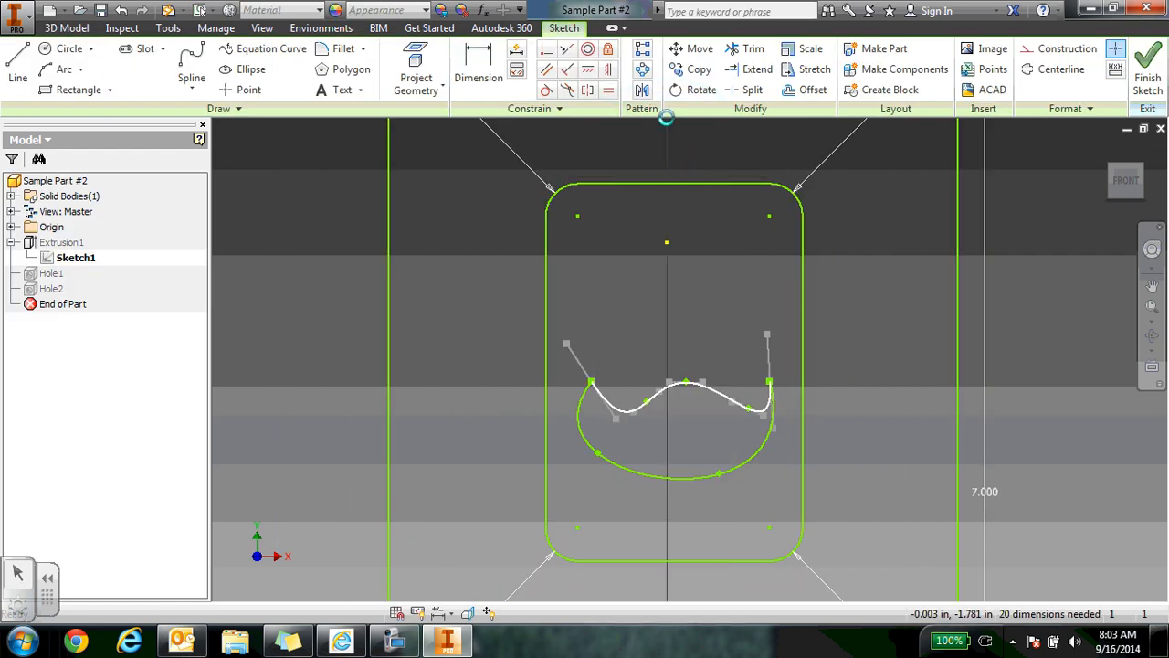
left_click(686, 477)
right_click(685, 477)
left_click(691, 424)
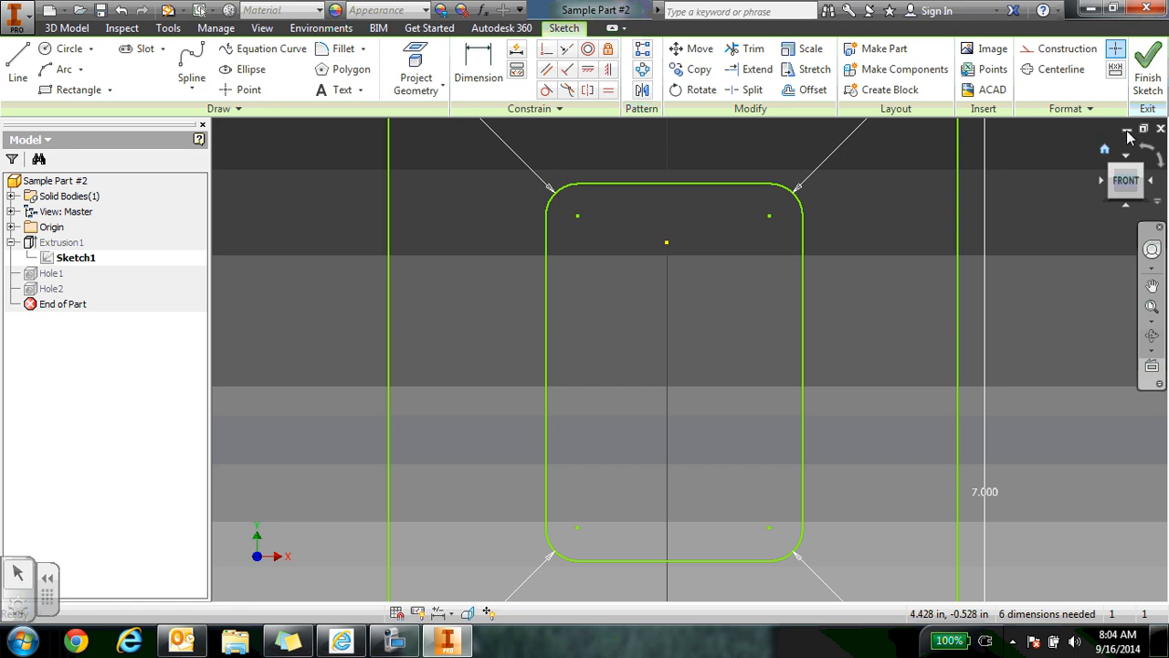
left_click(1148, 73)
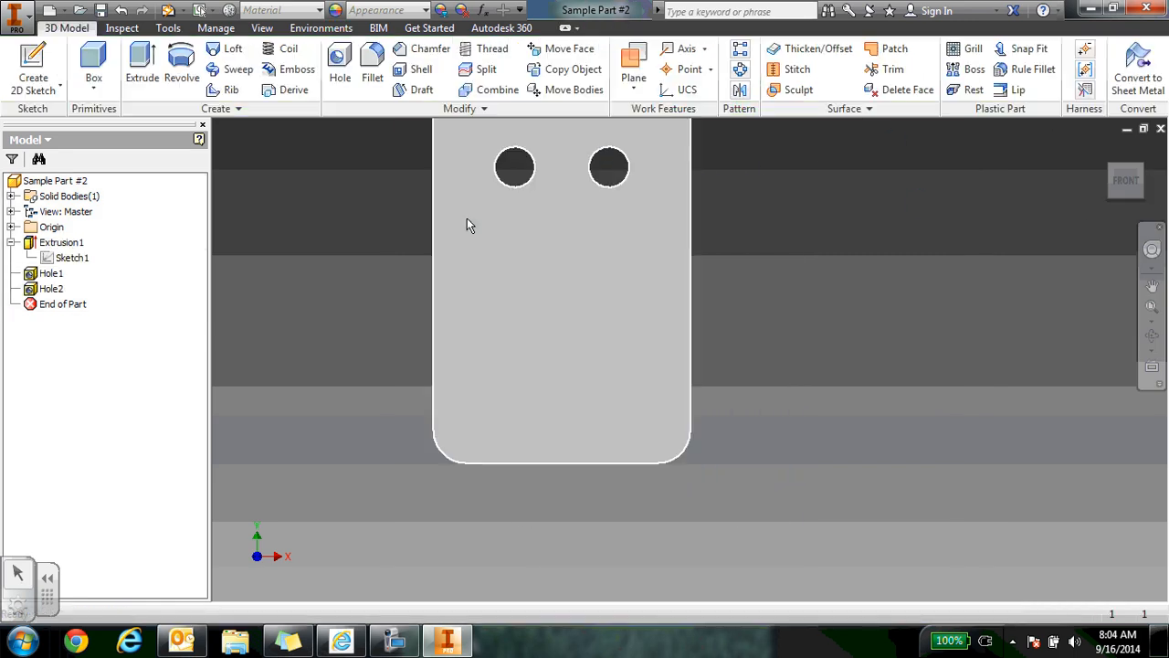
Create a 0.5 in Through All hole near the plate's left edge, about midway down and below the upper-left hole
left_click(1152, 286)
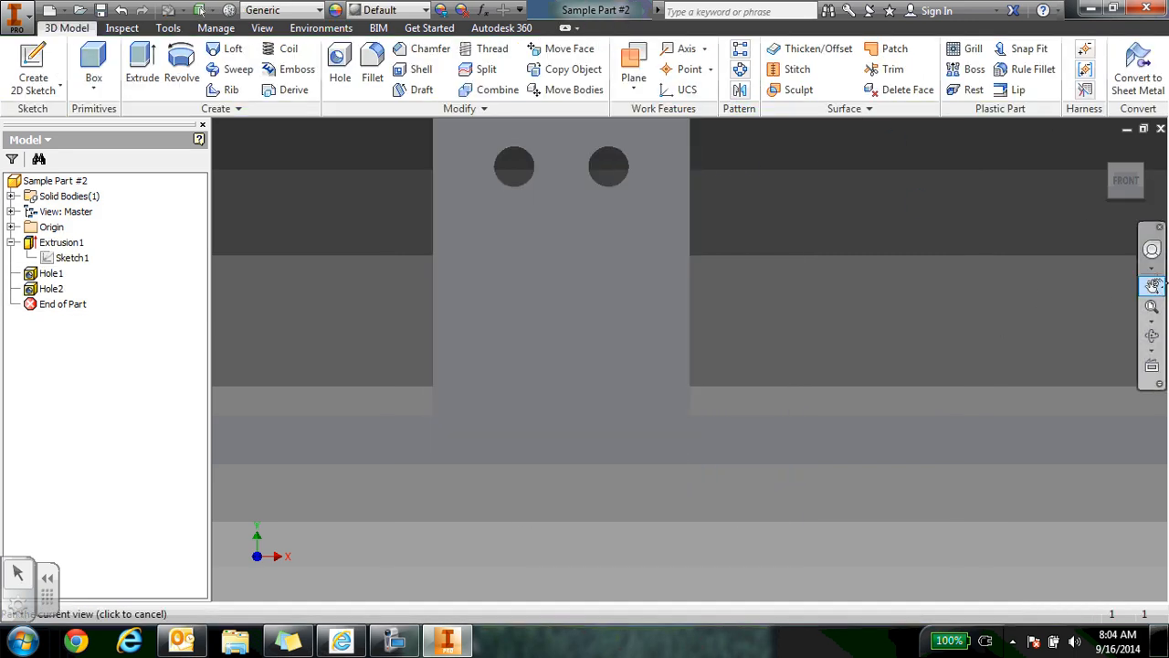
left_click_drag(974, 280, 1052, 352)
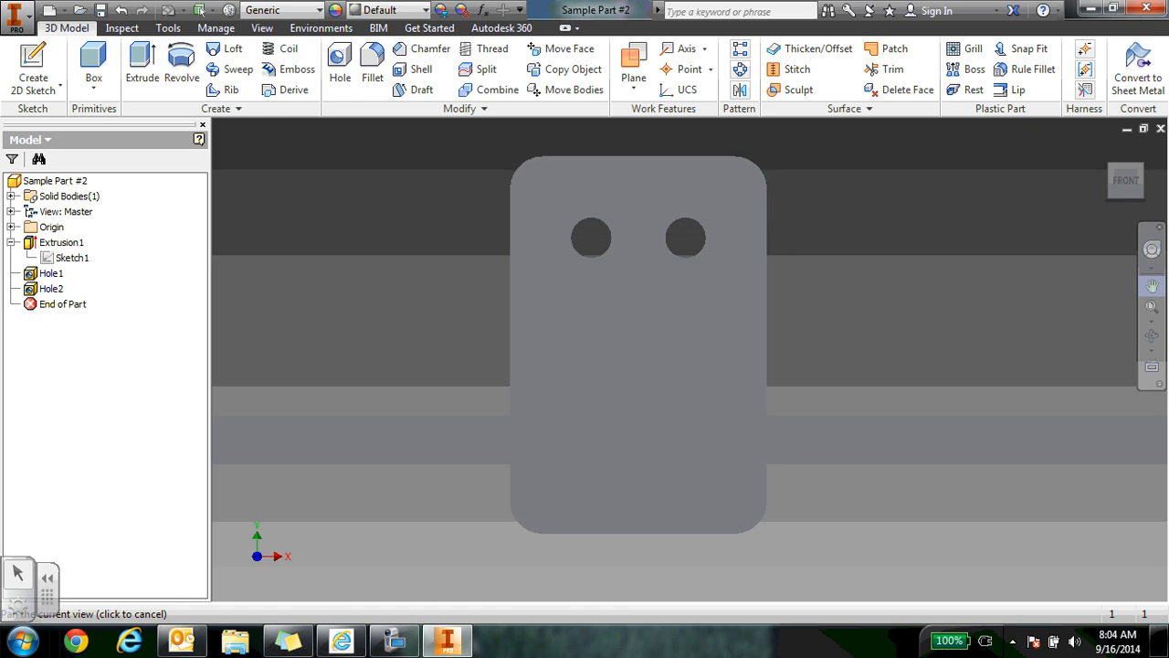
right_click(840, 268)
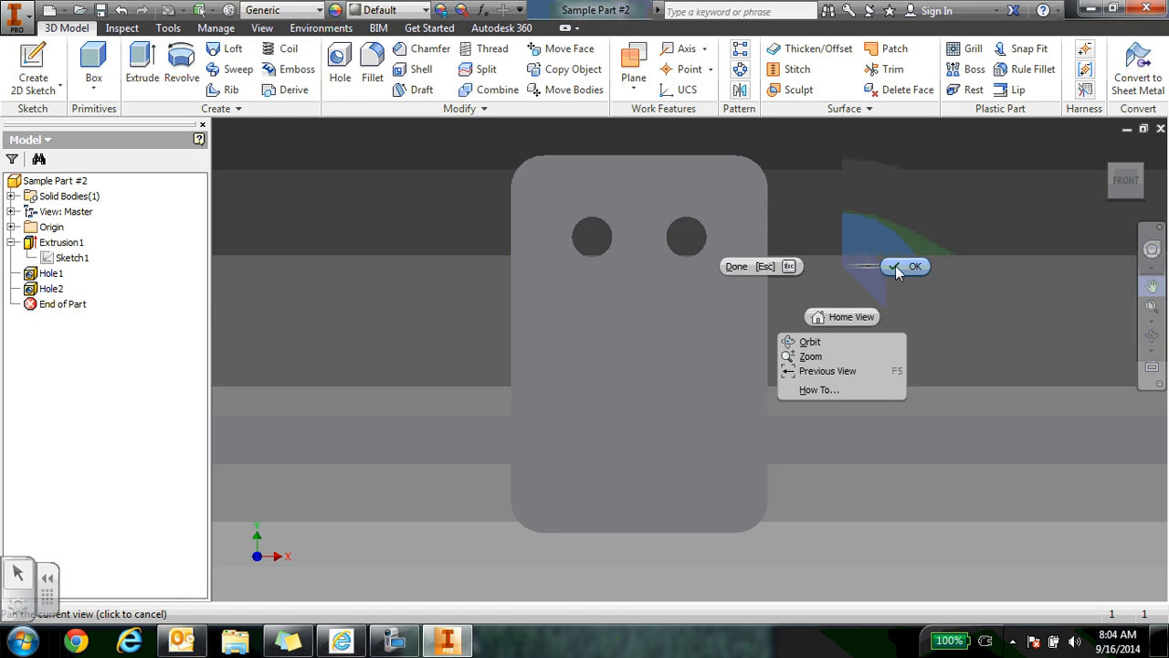
left_click(895, 265)
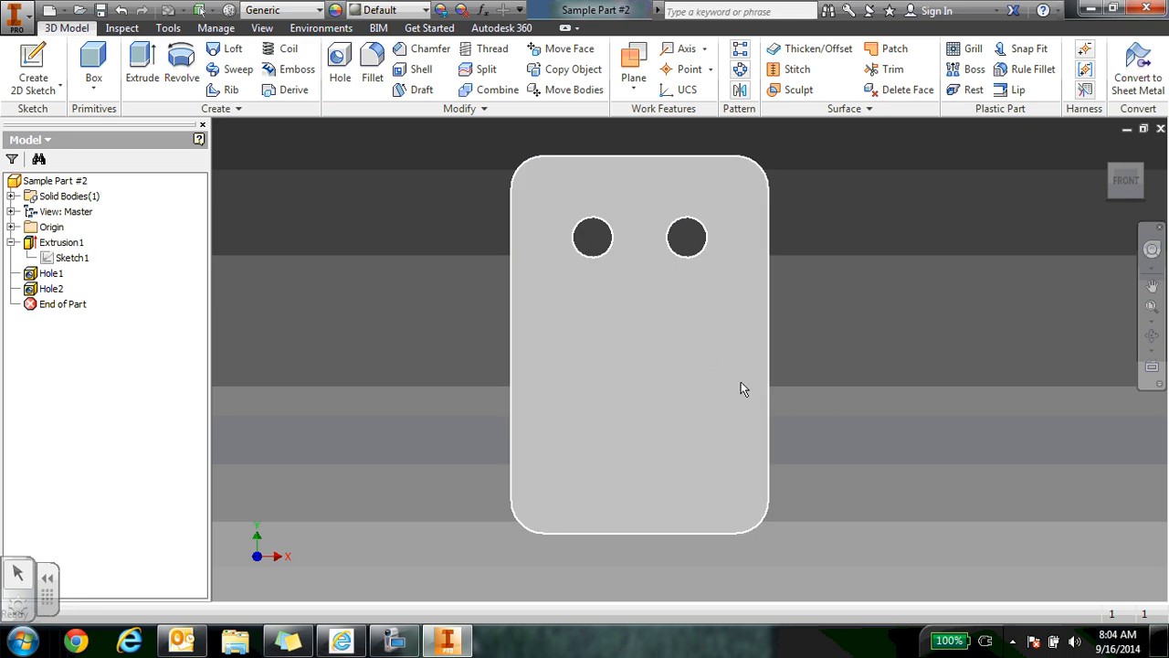
left_click(340, 66)
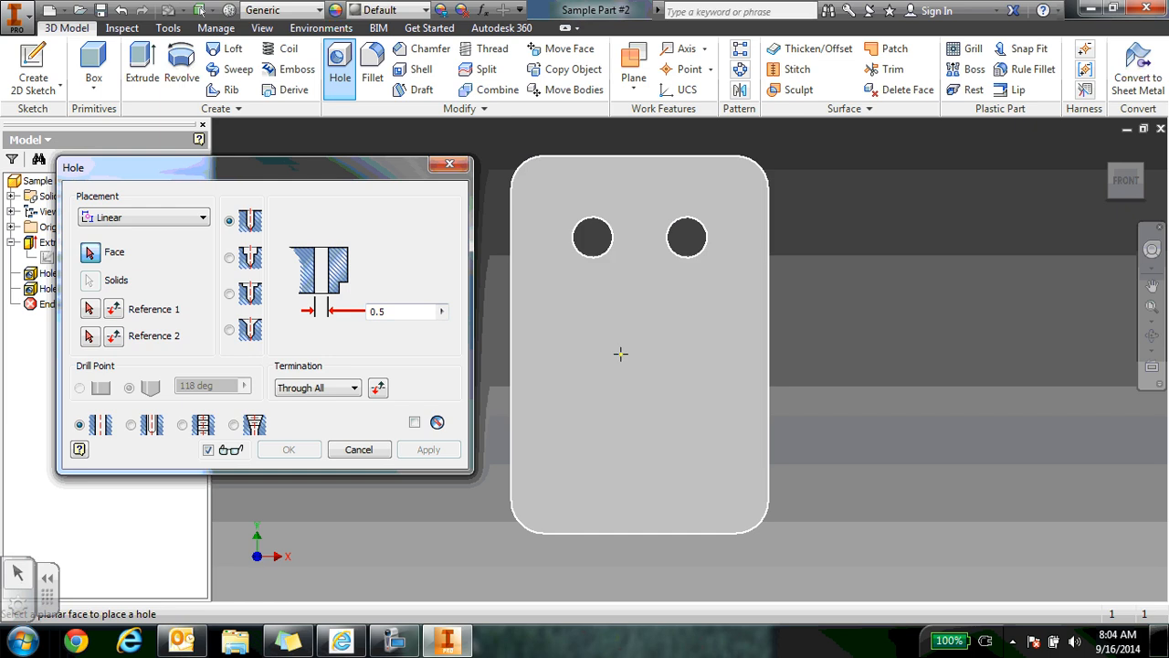
left_click(566, 356)
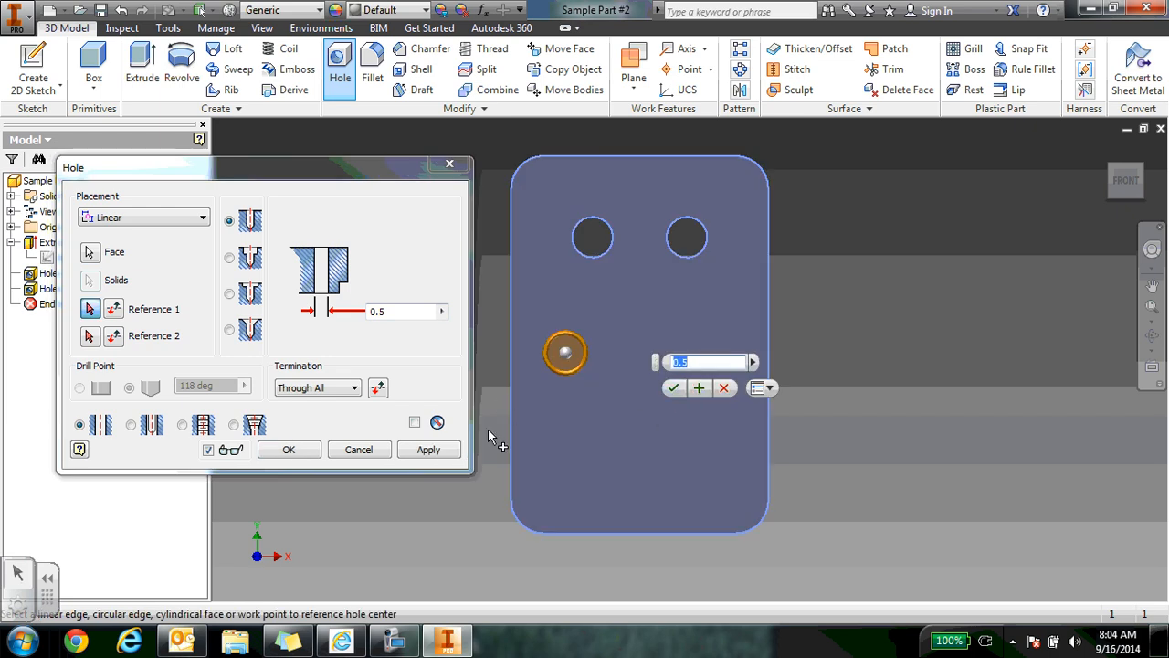
left_click(279, 452)
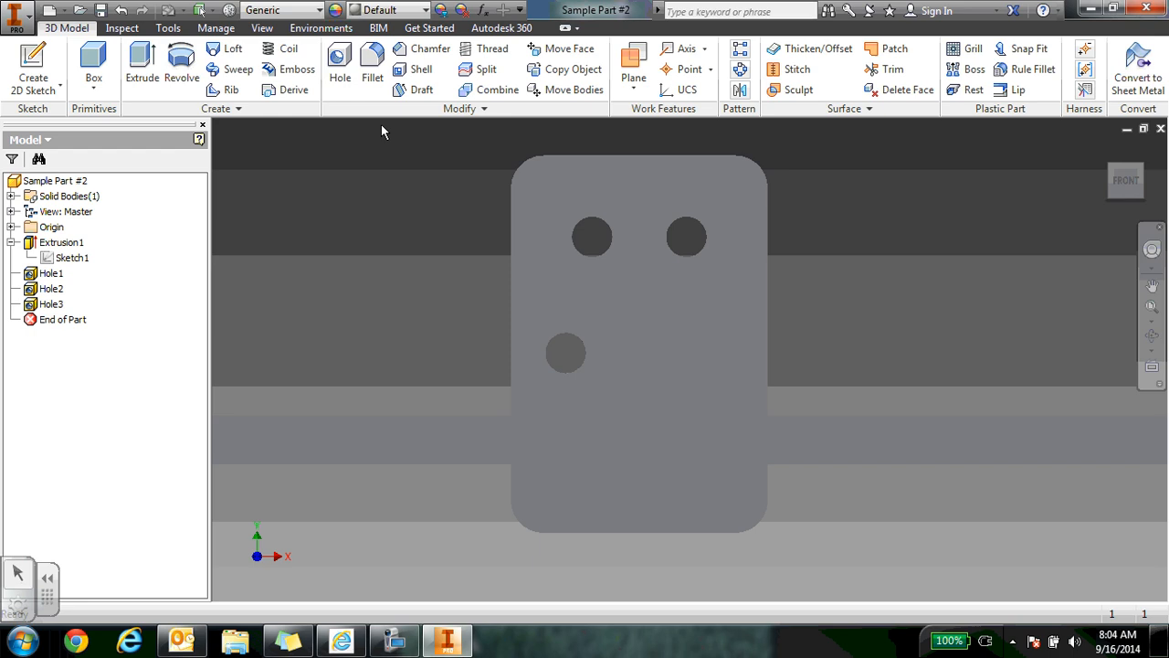
Add two more 0.5 in through holes zigzagging rightward from the mid-left hole, one overlapping it lower down and one slightly higher
left_click(339, 66)
left_click(588, 382)
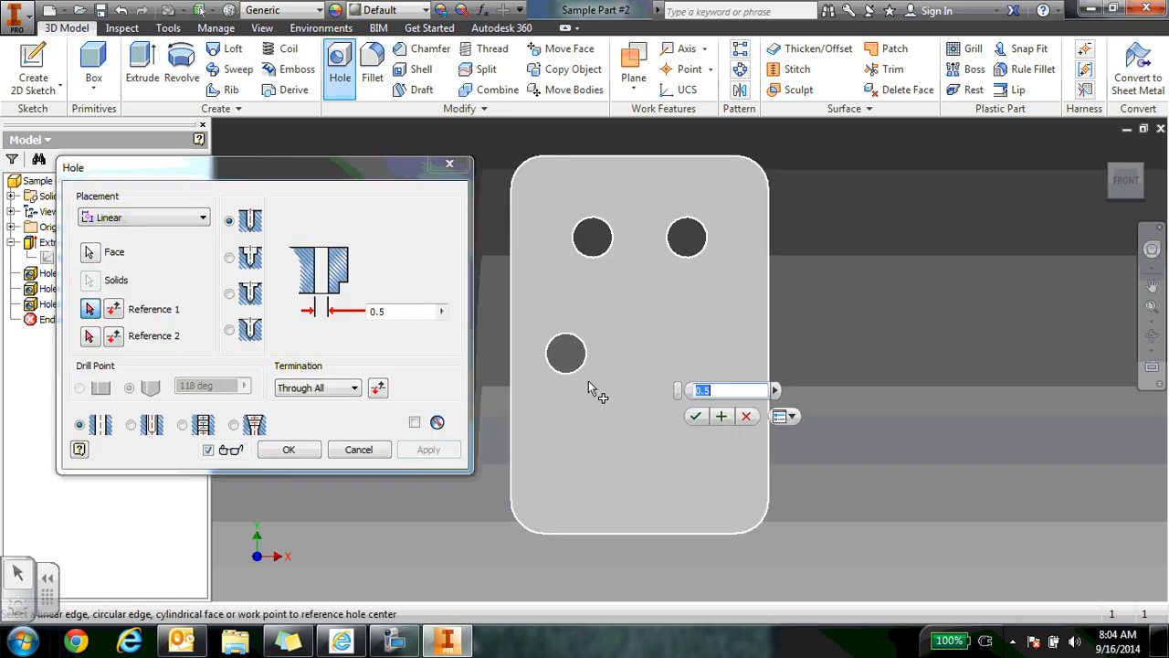
left_click(694, 416)
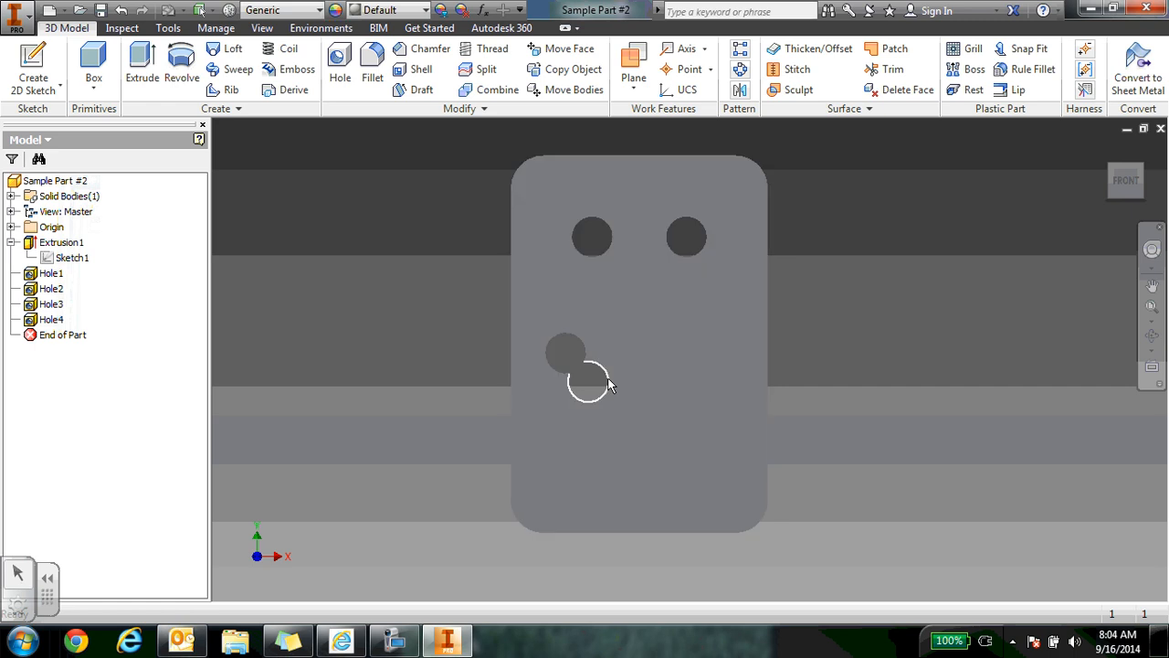
left_click(339, 65)
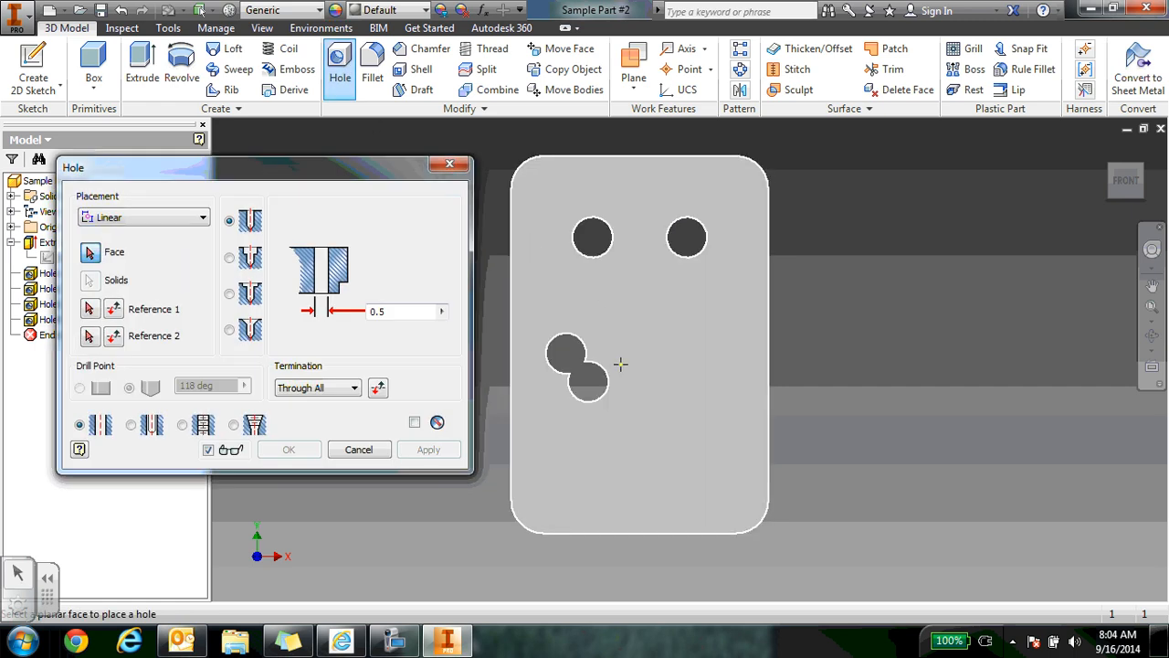
left_click(619, 365)
key("Return")
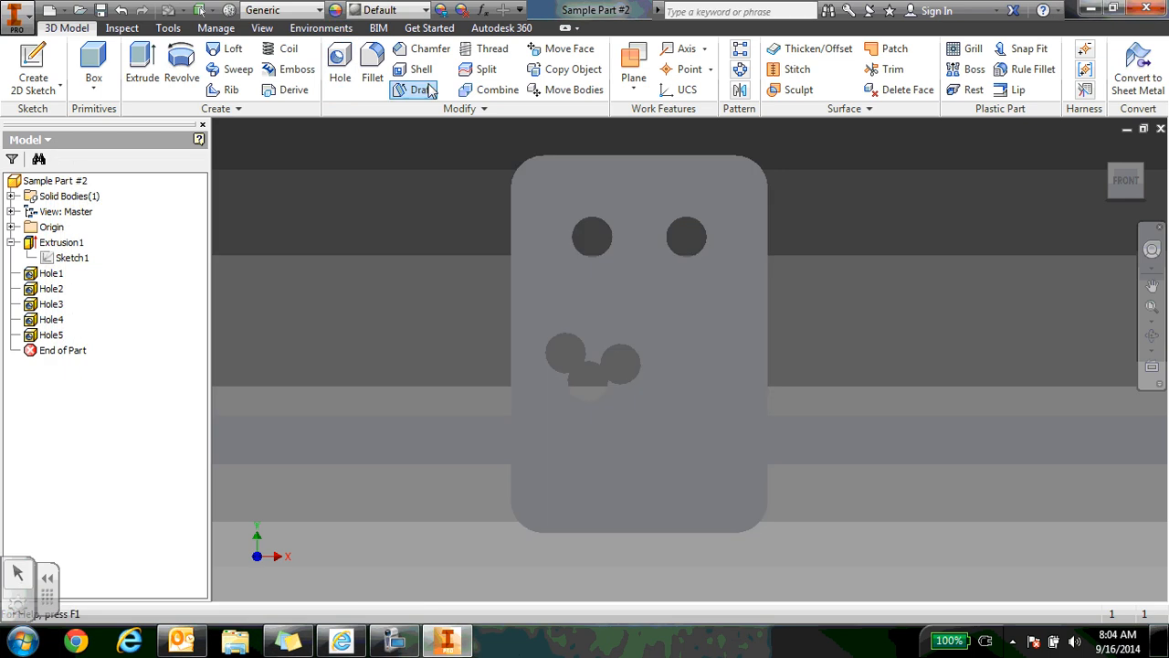
Extend the zigzag row of overlapping holes with two more 0.5 in through holes, the first lower and the second higher toward the right
left_click(339, 65)
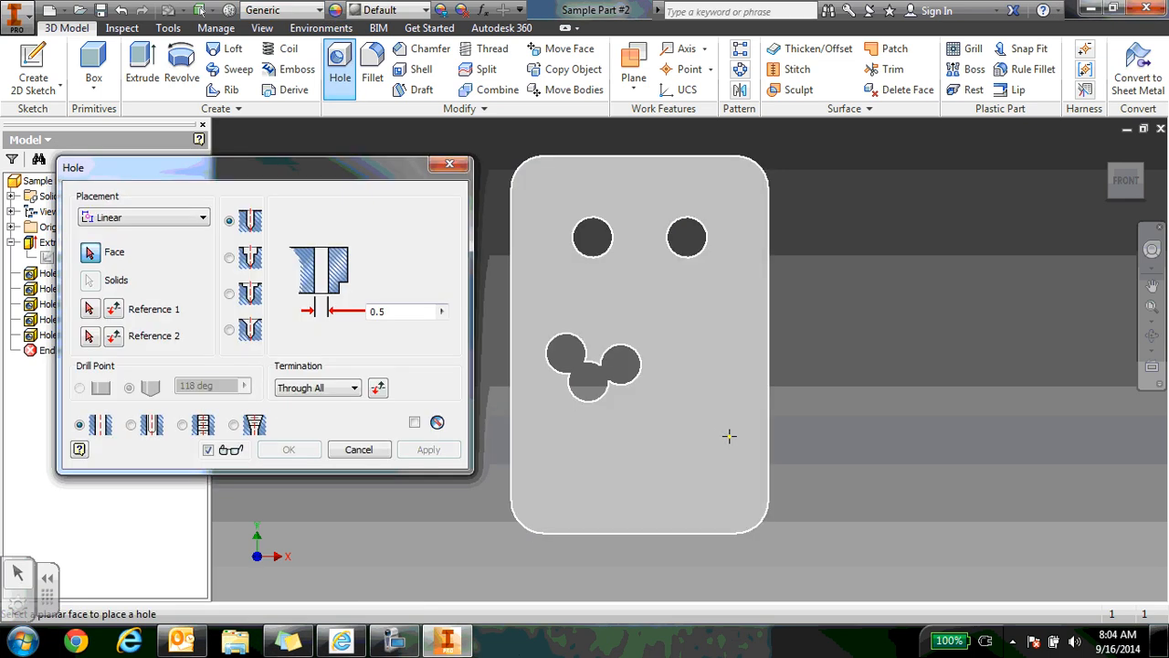
left_click(647, 380)
left_click(754, 415)
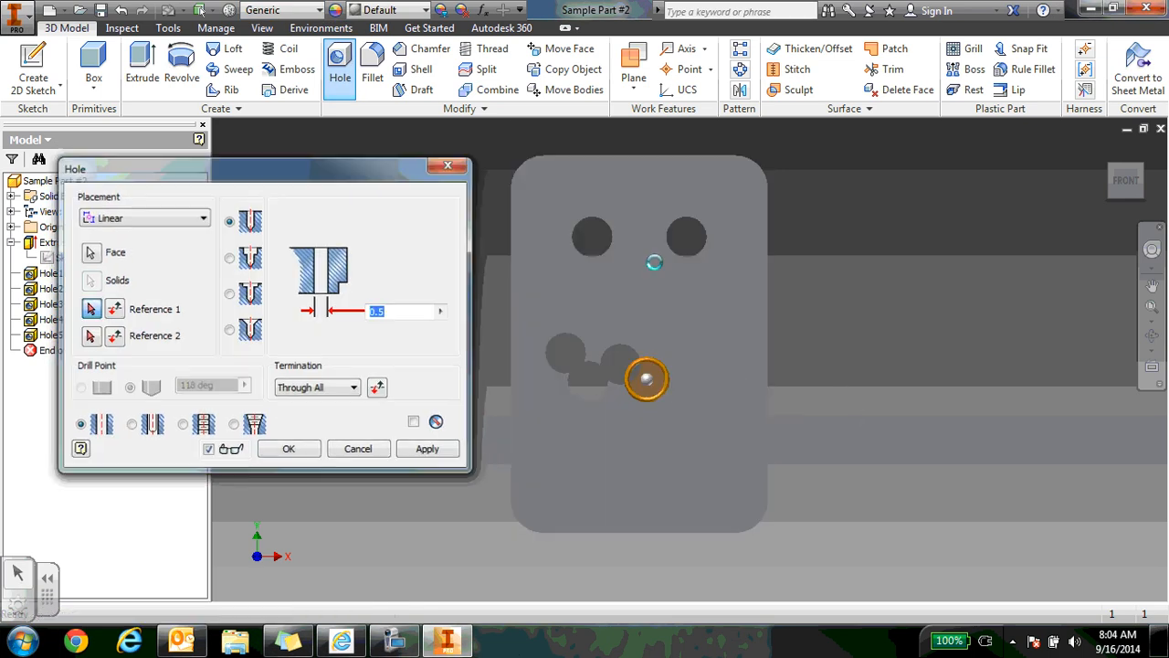
left_click(340, 66)
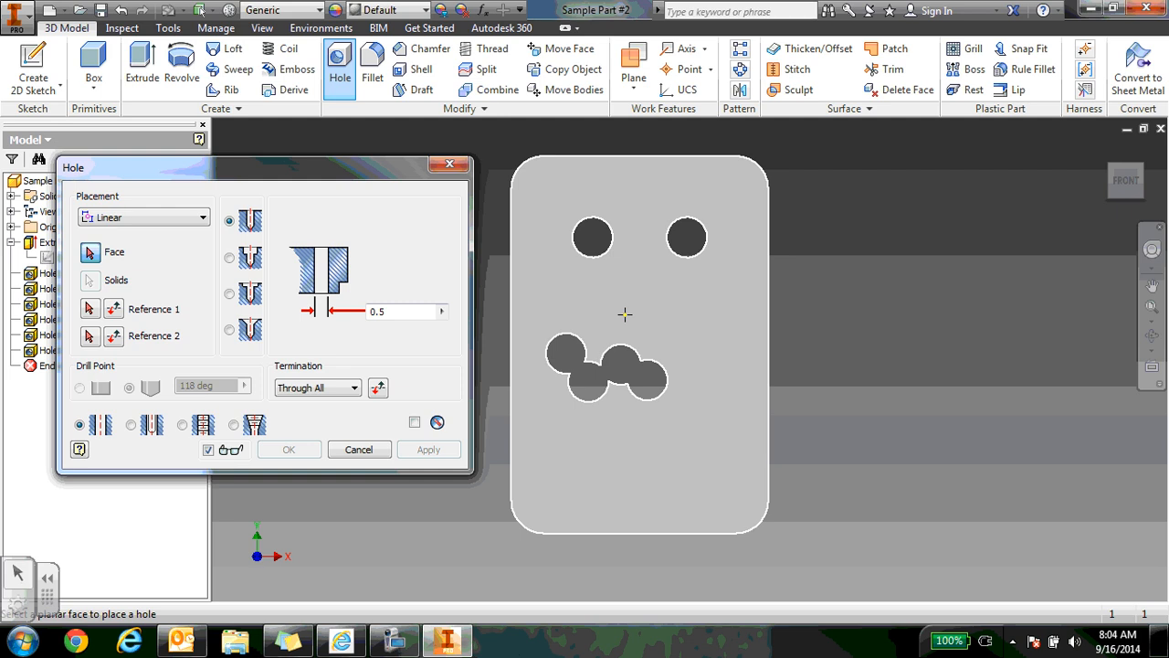
left_click(675, 359)
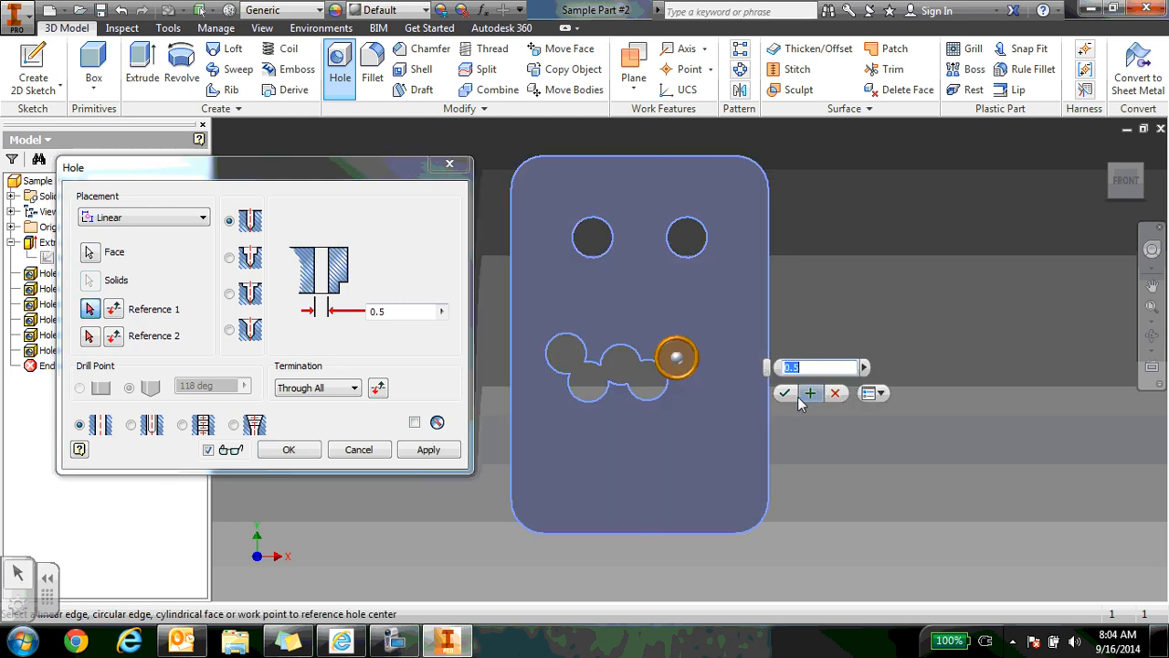
left_click(783, 392)
Add two more 0.5 in through holes to the mouth, one lower at its right end and one overlapping beneath its leftmost hole
left_click(352, 76)
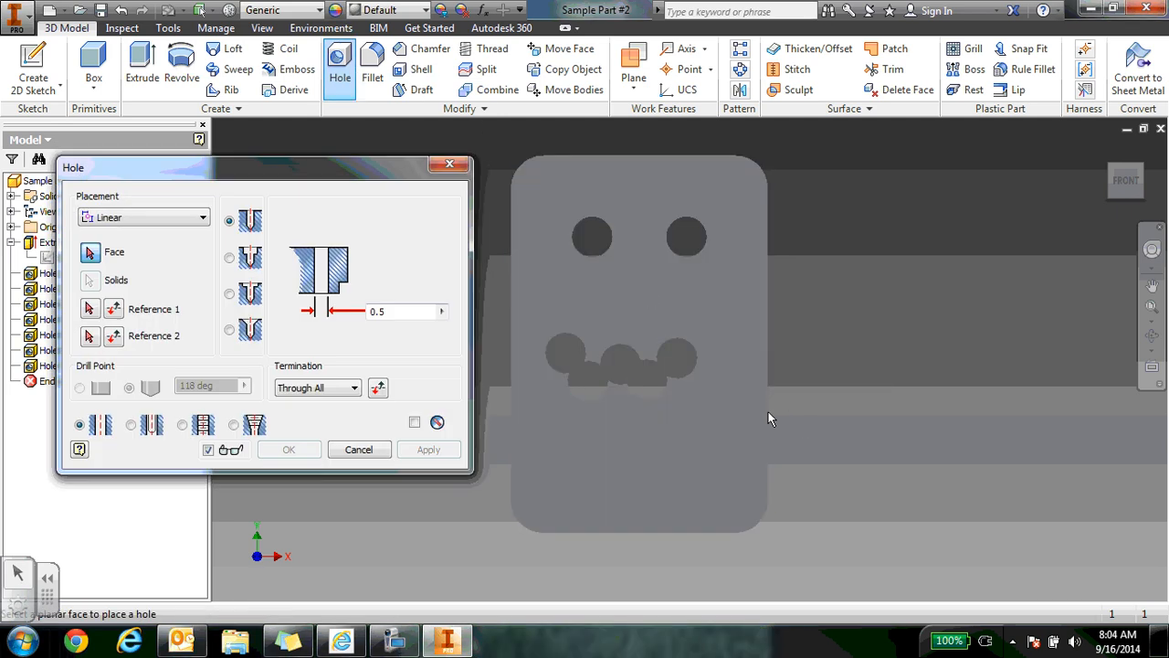
left_click(701, 378)
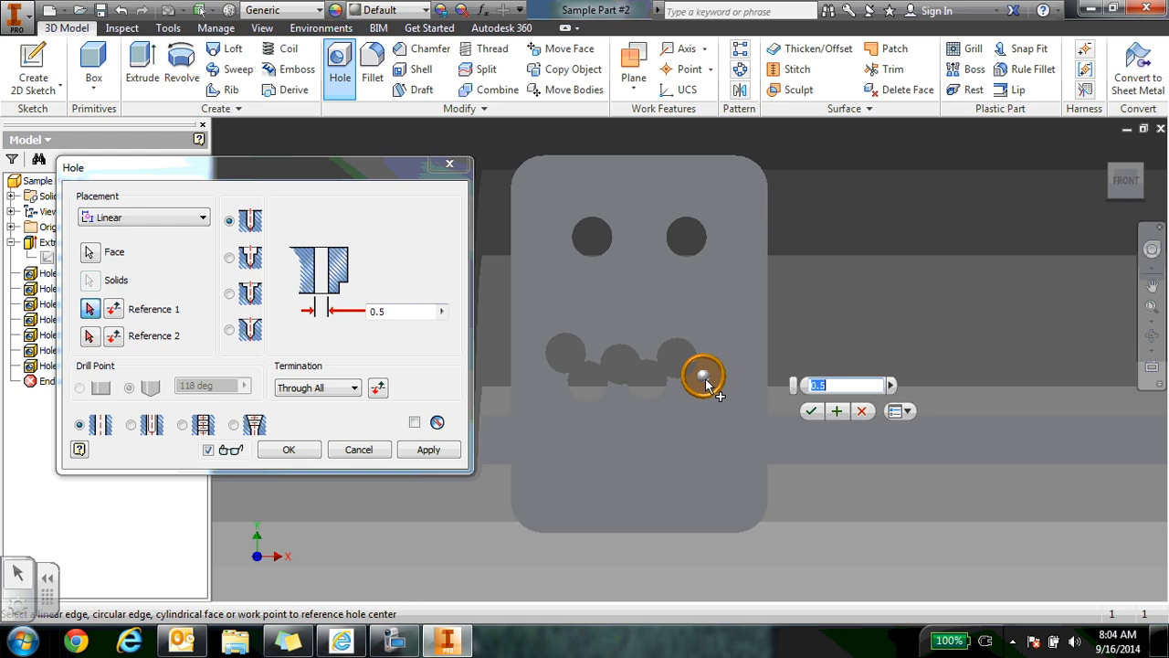
left_click(810, 411)
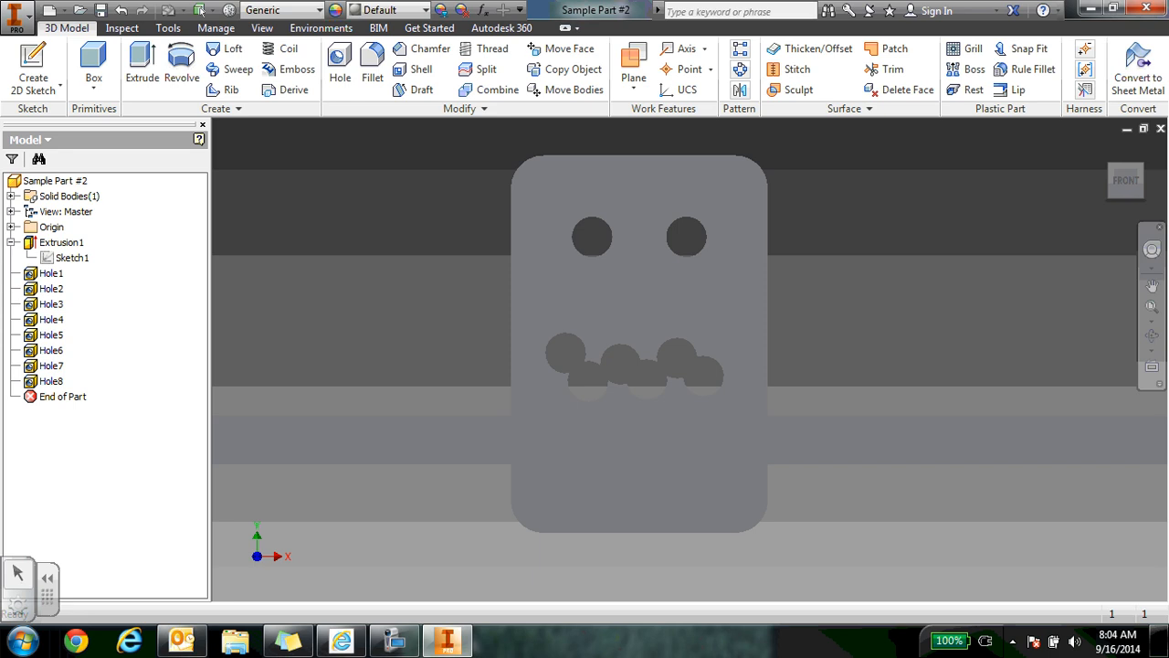
key("h")
left_click(562, 381)
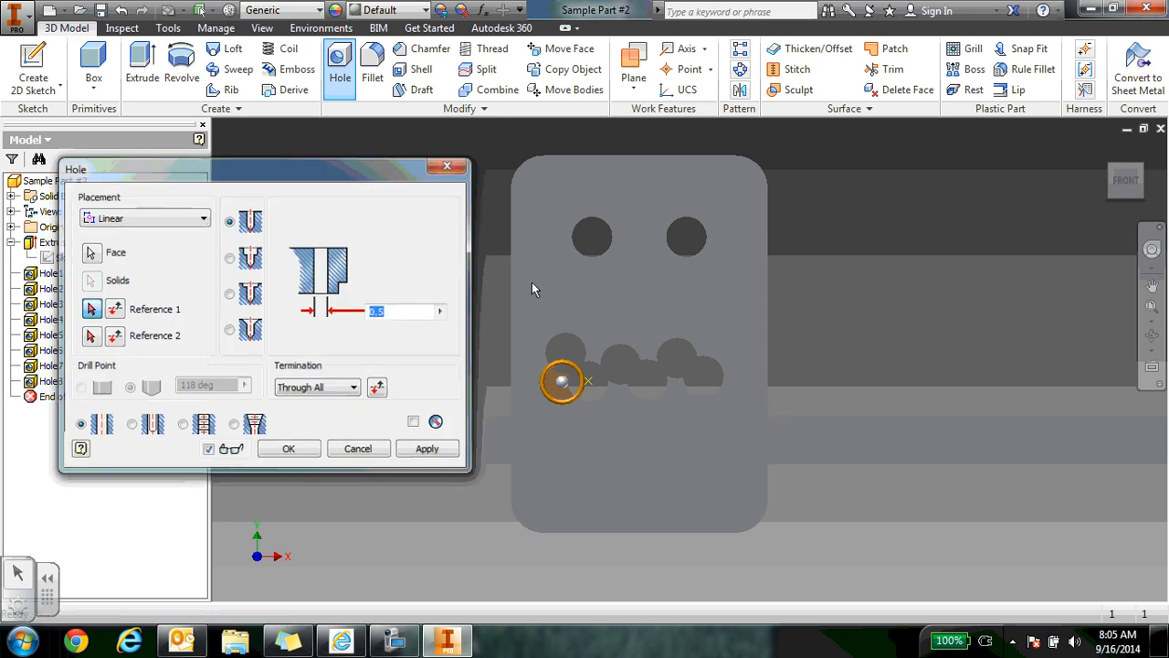
key("Return")
Widen the mouth downward with two overlapping 0.5 in through holes below its middle, the second slightly lower and farther right
left_click(340, 66)
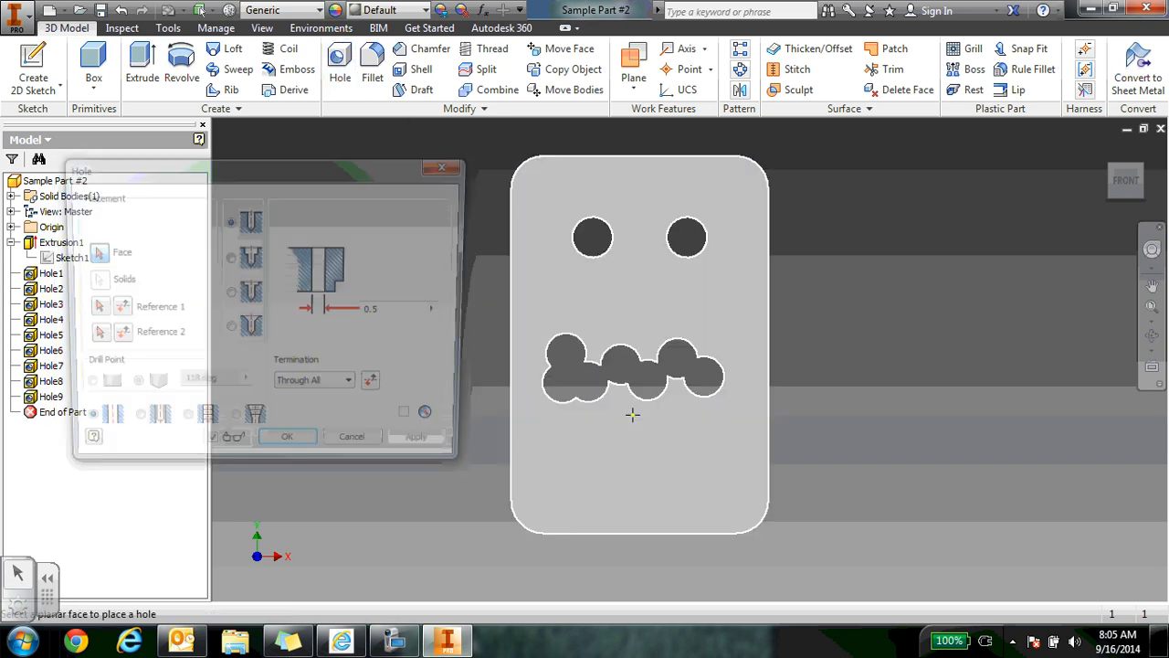
left_click(610, 394)
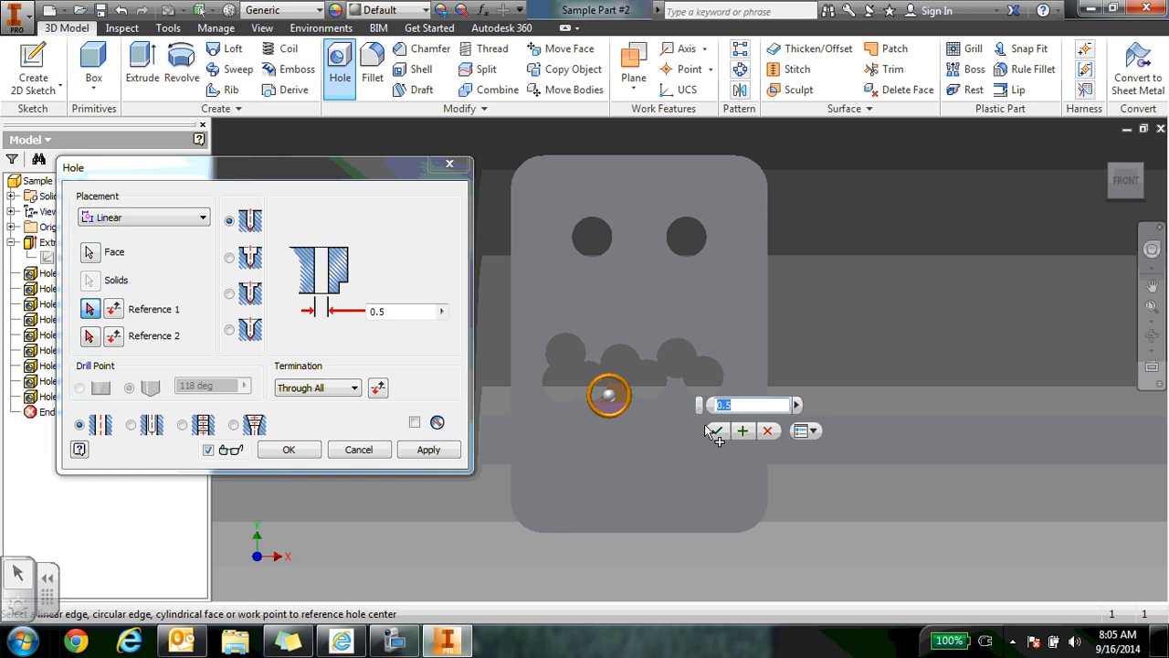
left_click(715, 431)
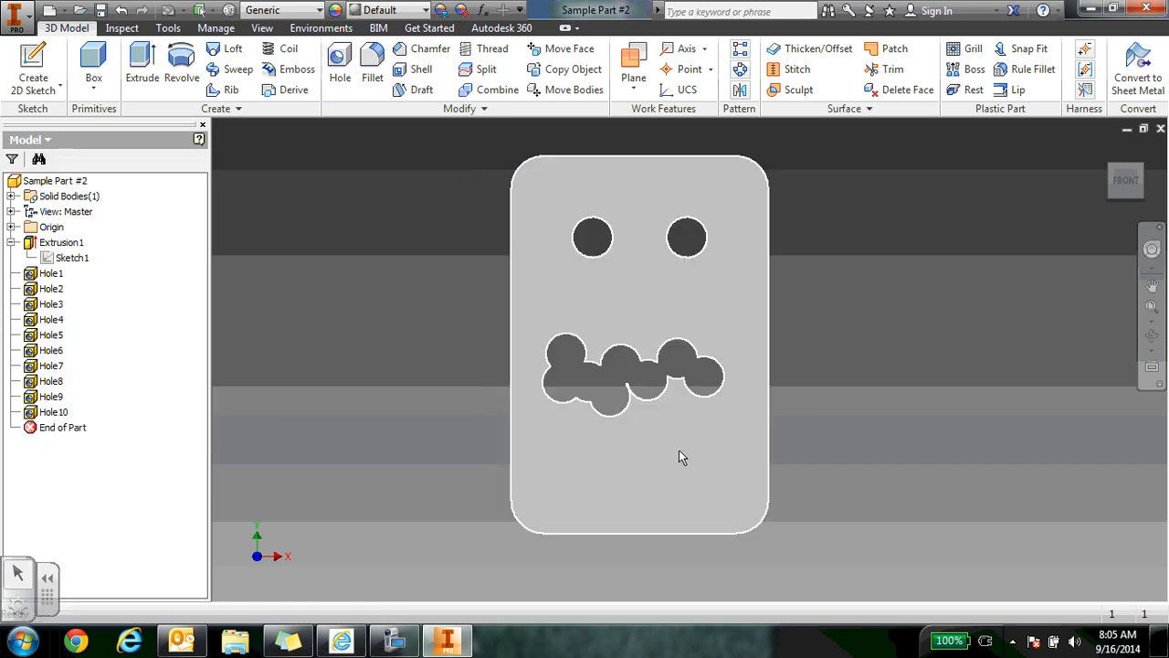
left_click(679, 456)
left_click(637, 405)
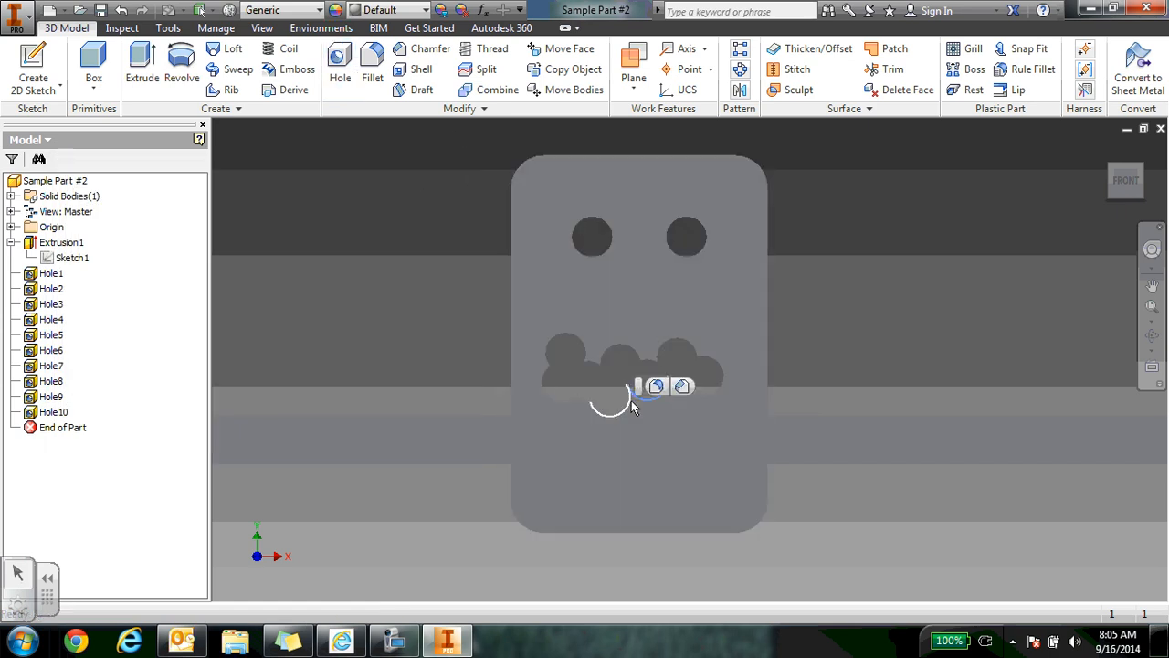
left_click(352, 73)
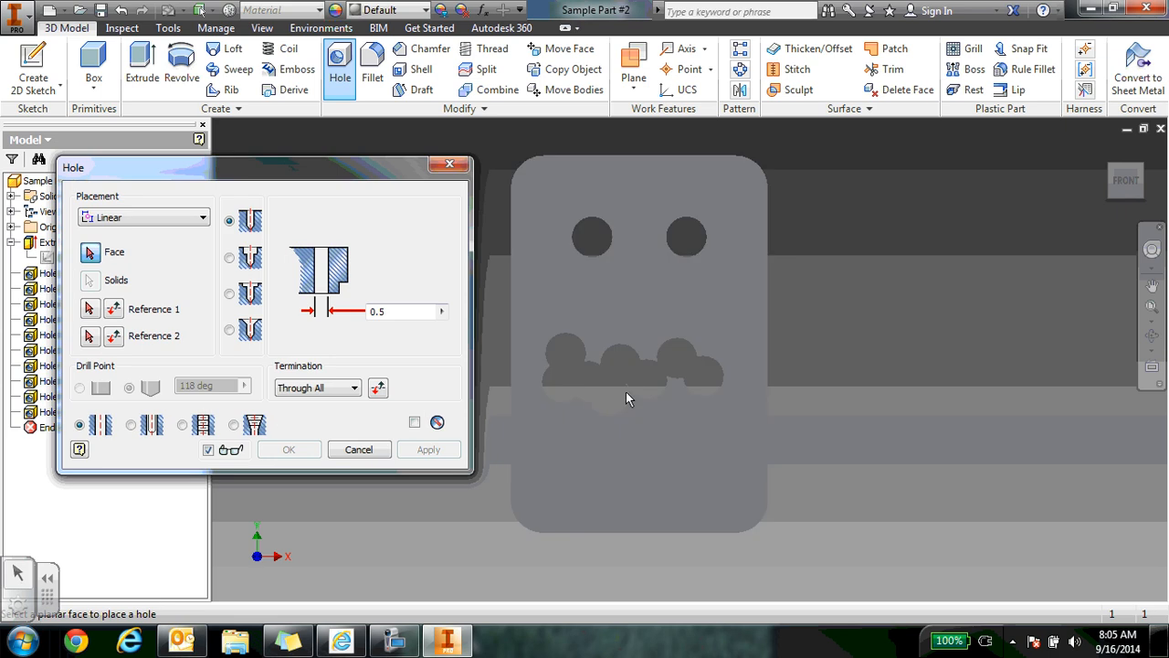
left_click(638, 402)
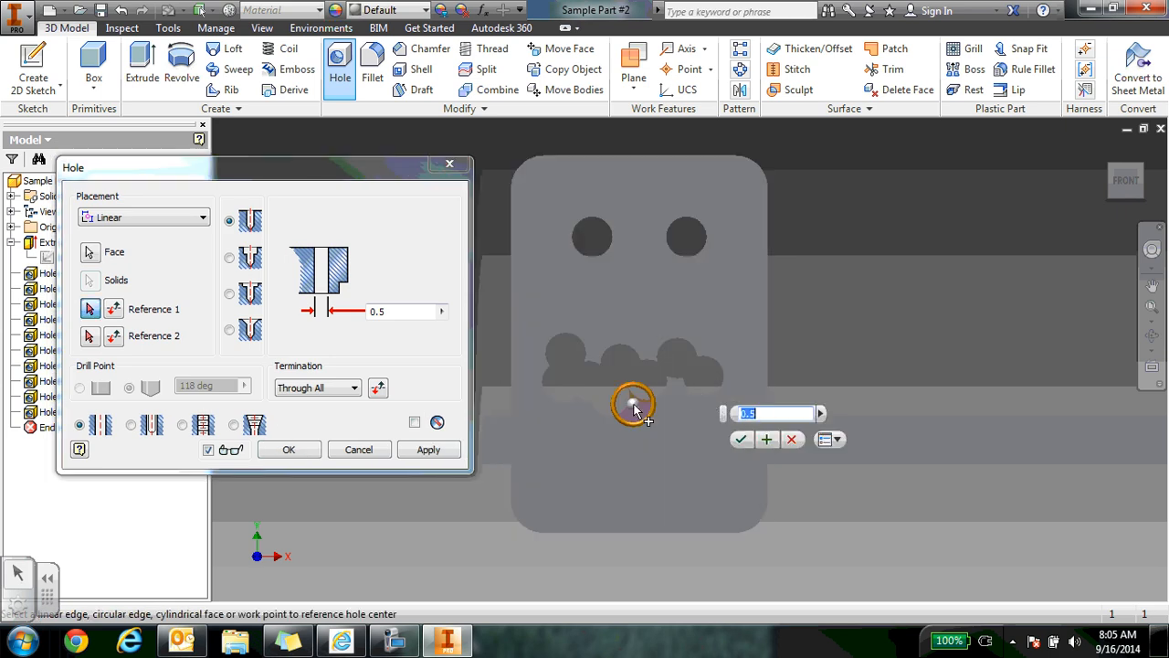
left_click(742, 441)
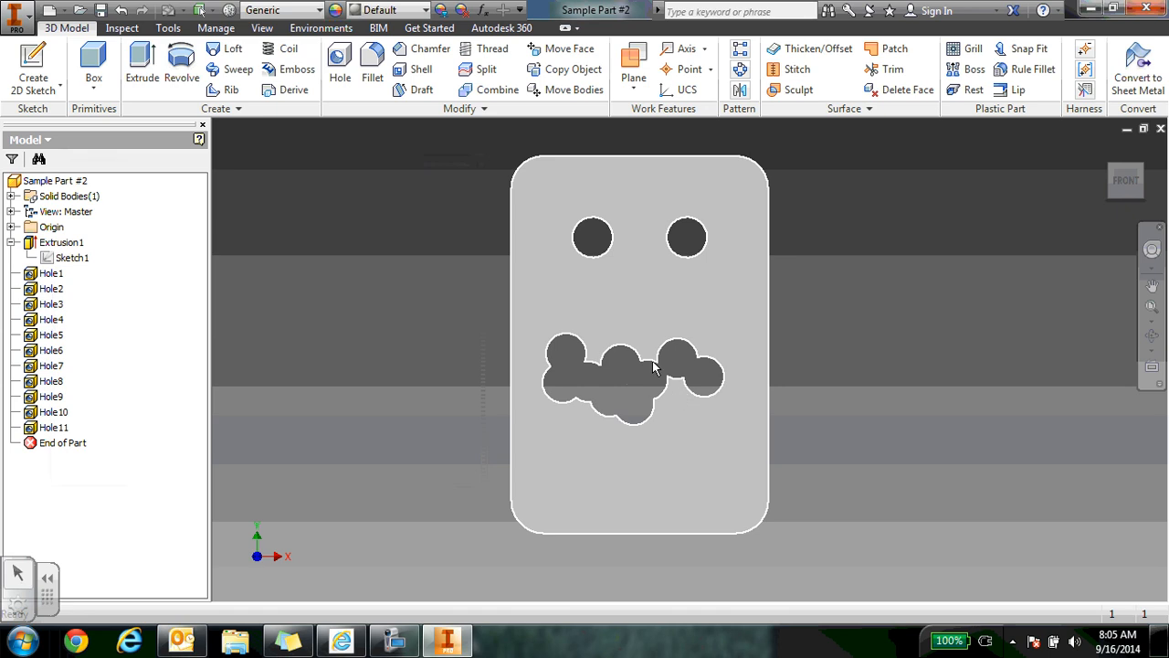
Add two 0.5 in through holes below the mouth's right half, one under the upper-right hole and one lower, just to its left
left_click(331, 77)
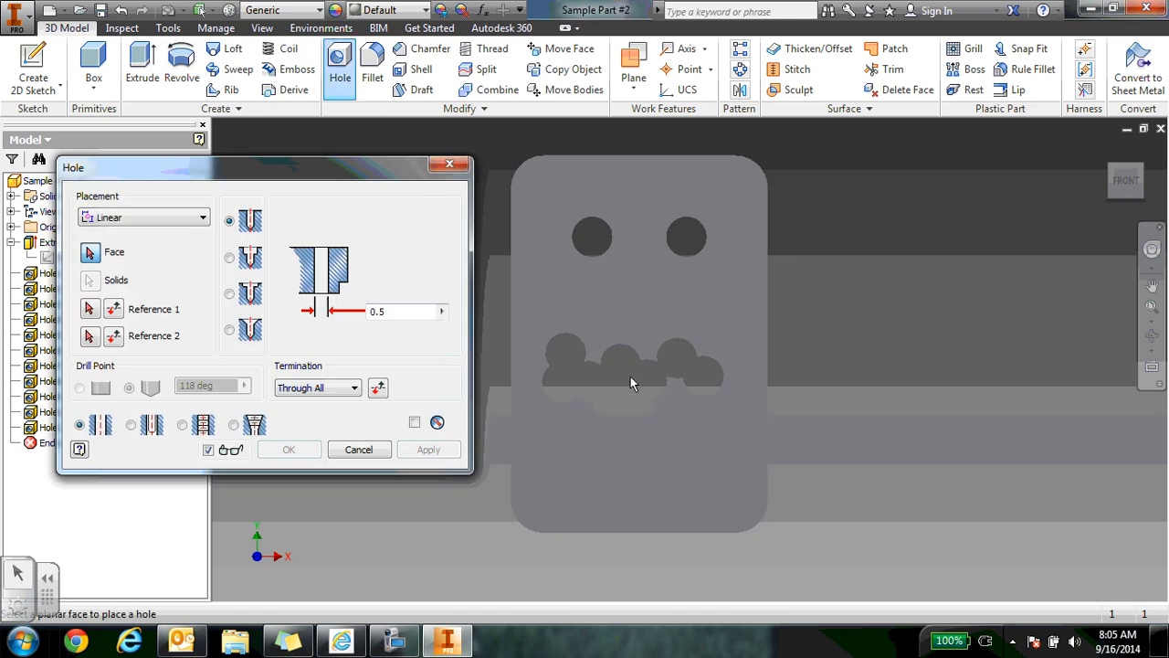
left_click(677, 394)
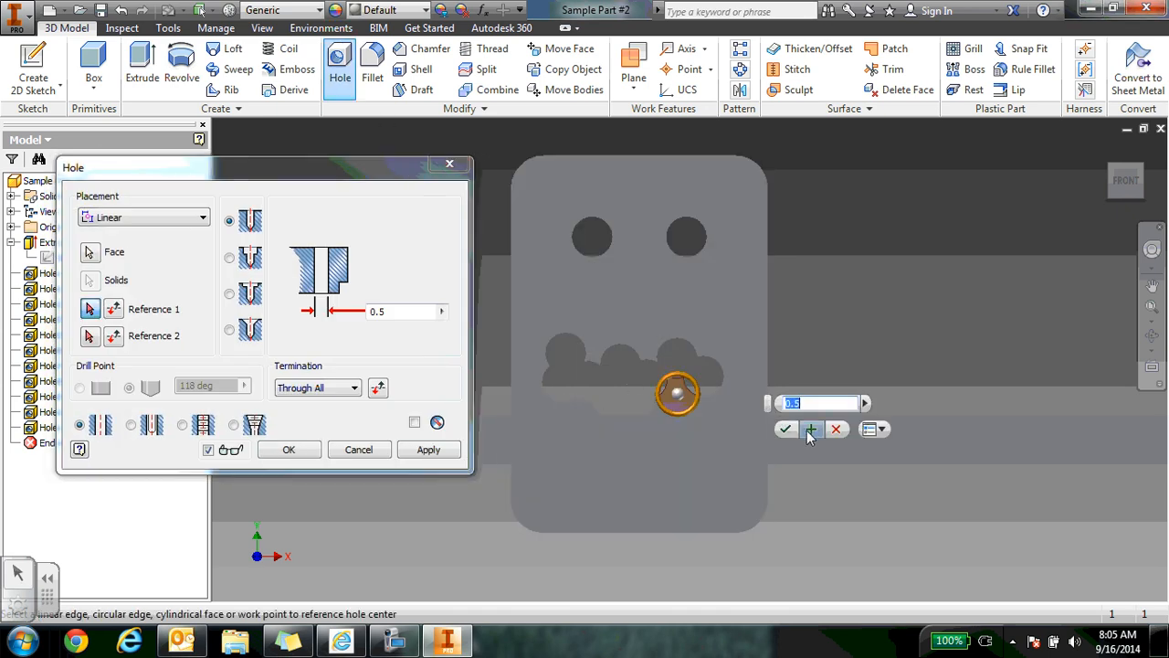
left_click(786, 429)
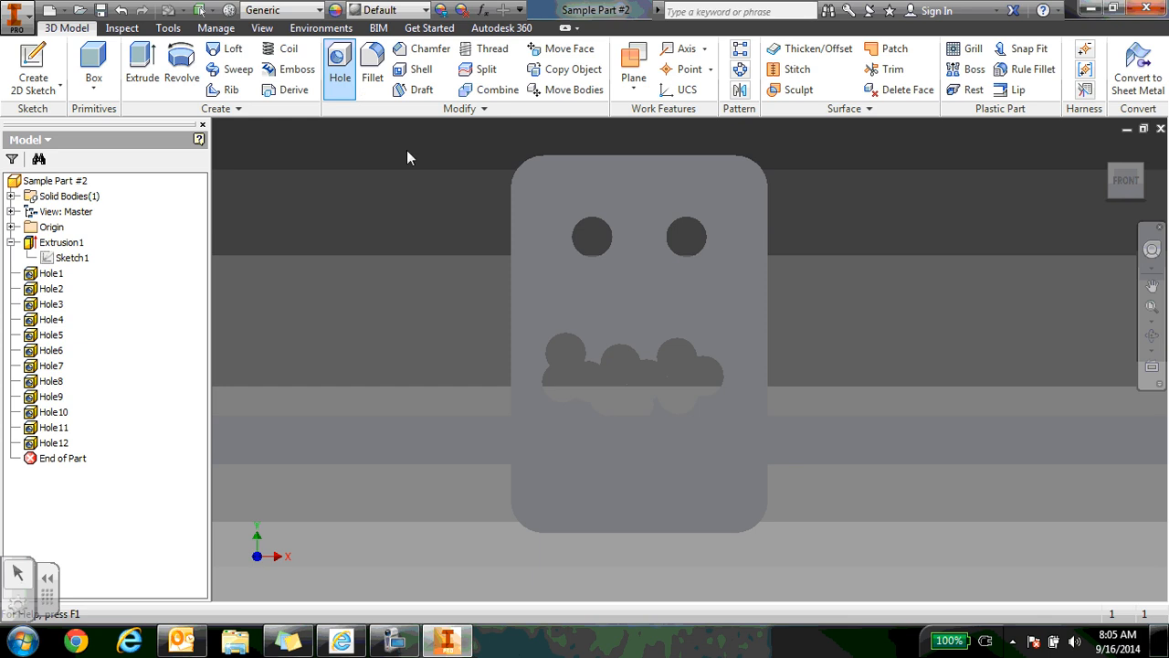
key("h")
left_click(657, 411)
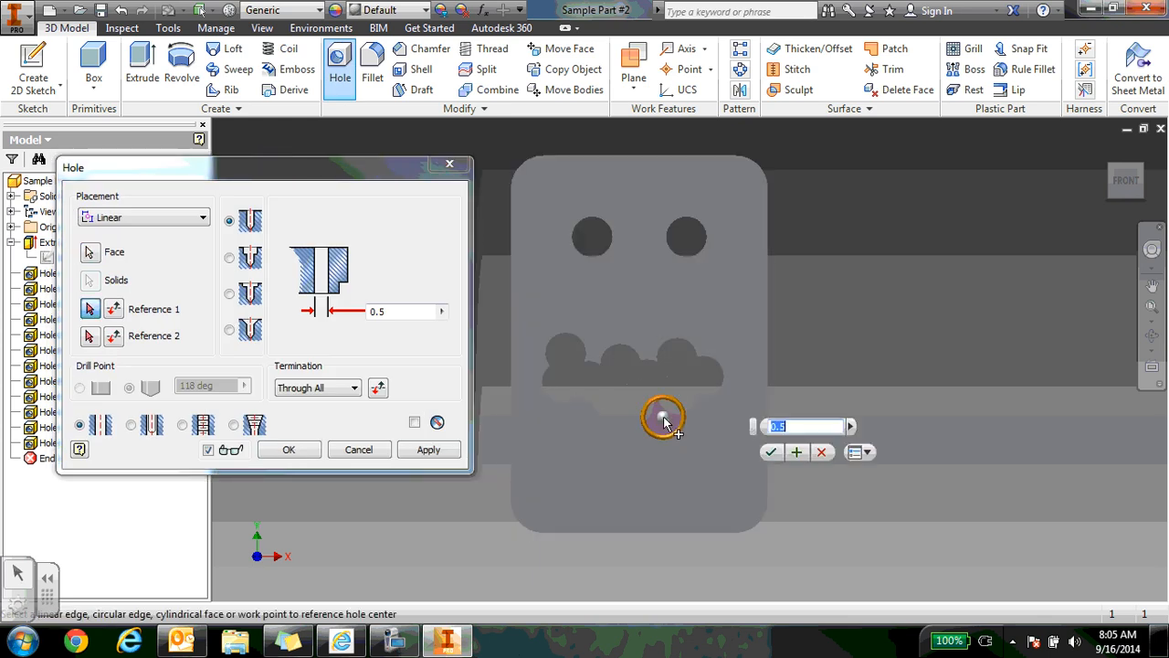
left_click(771, 453)
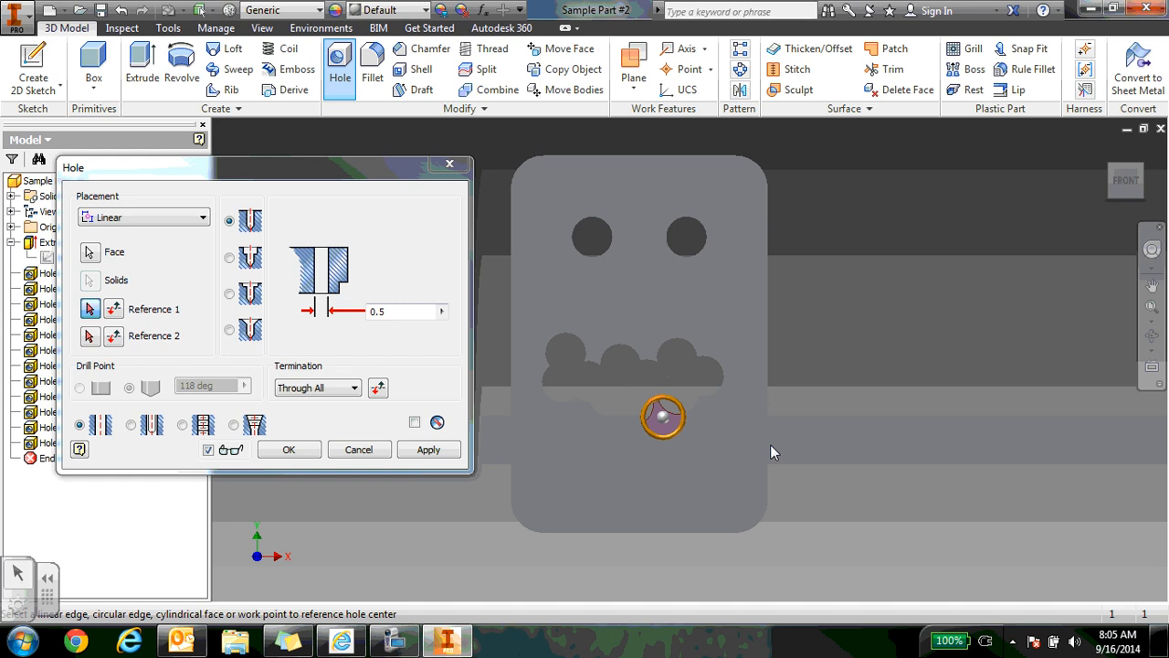
key("Return")
Try to apply the Chrome - Polished appearance from the Inventor Material Library to the plate's front face
scroll(770, 452, "down", 3)
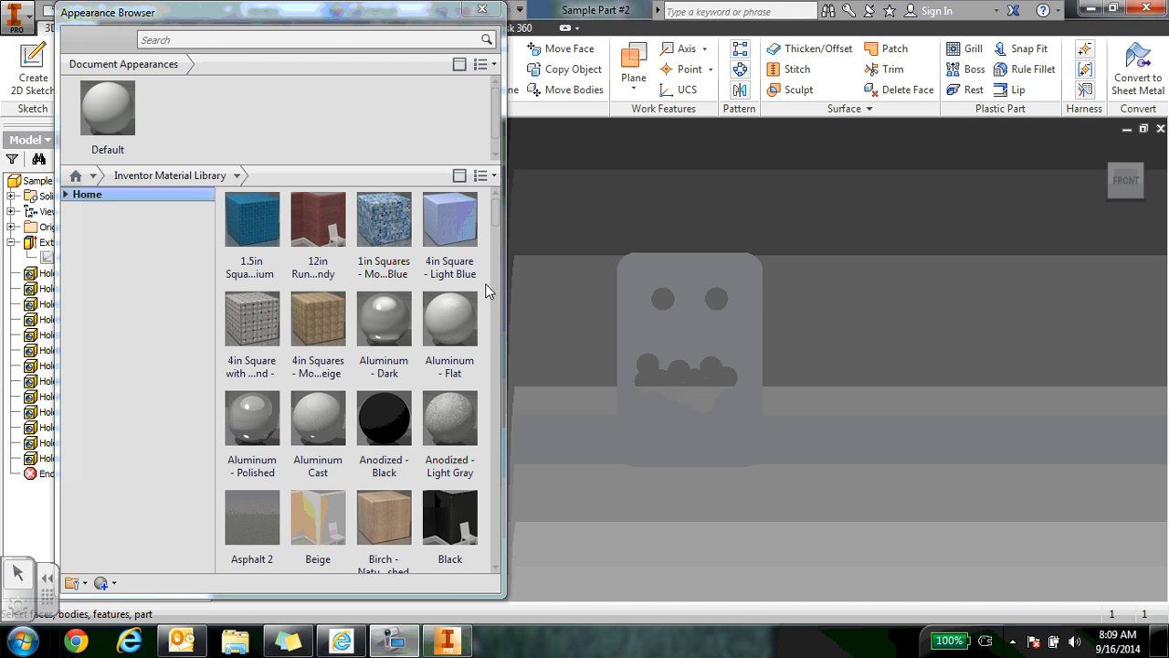
left_click_drag(500, 213, 498, 269)
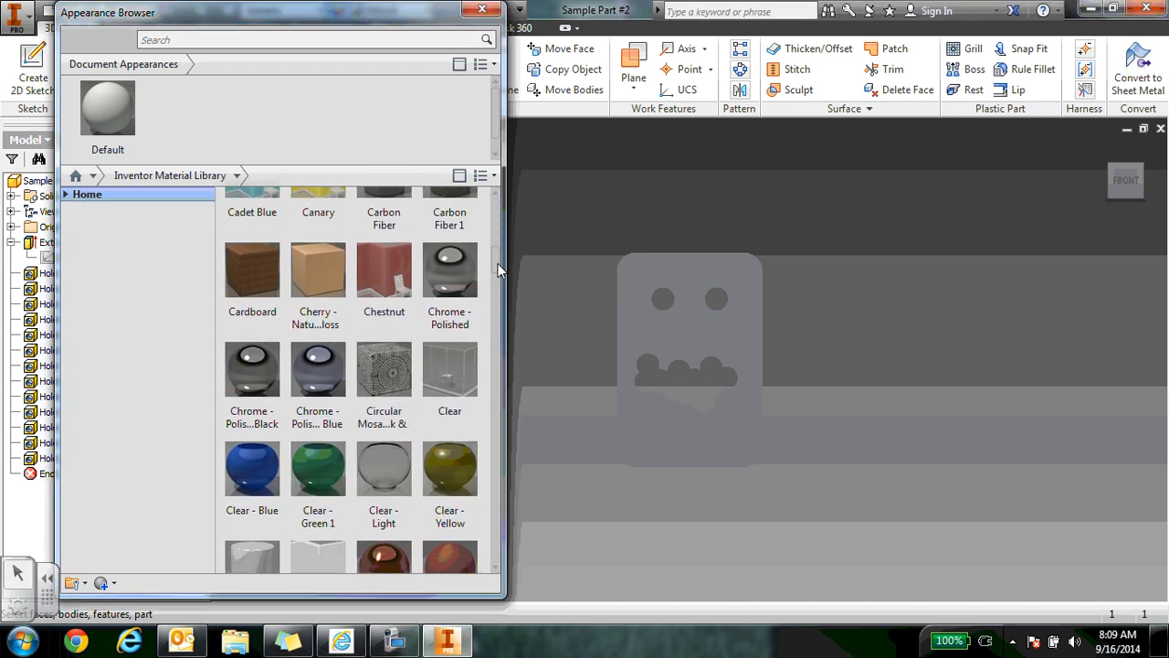
left_click(449, 274)
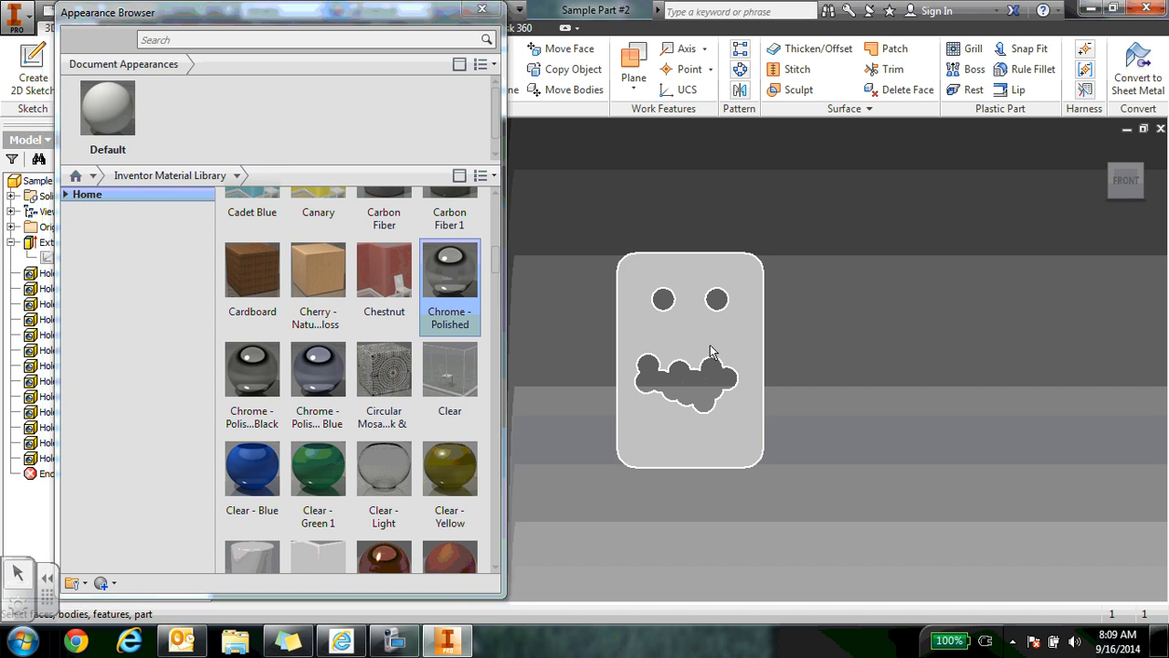
left_click(712, 352)
right_click(713, 347)
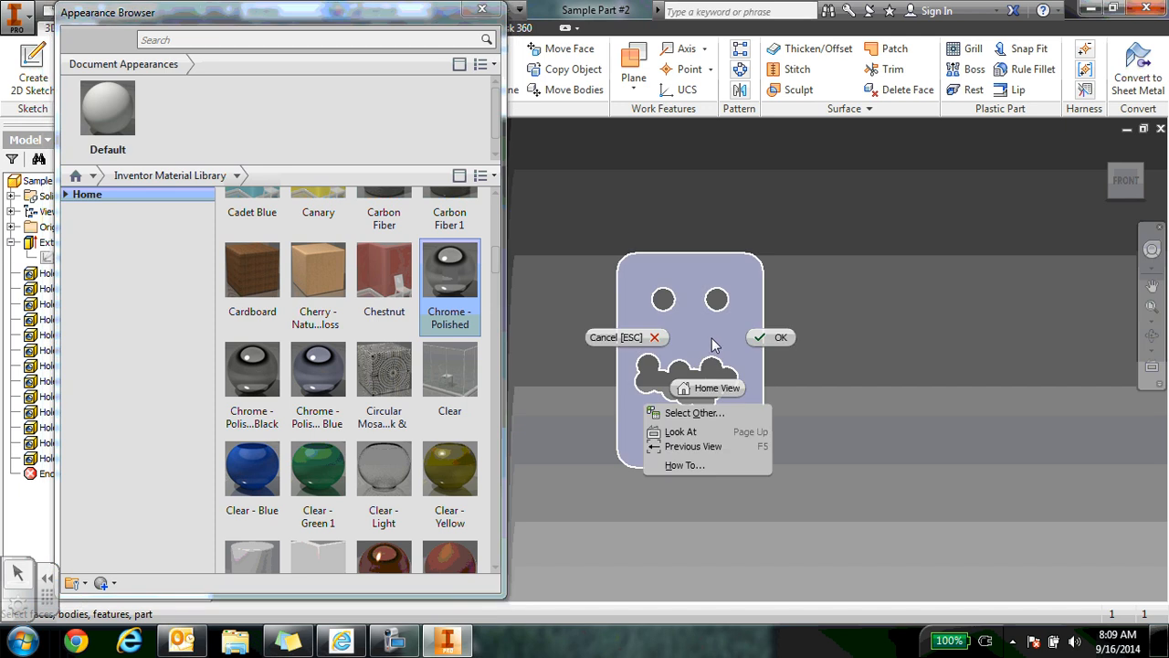
left_click(761, 338)
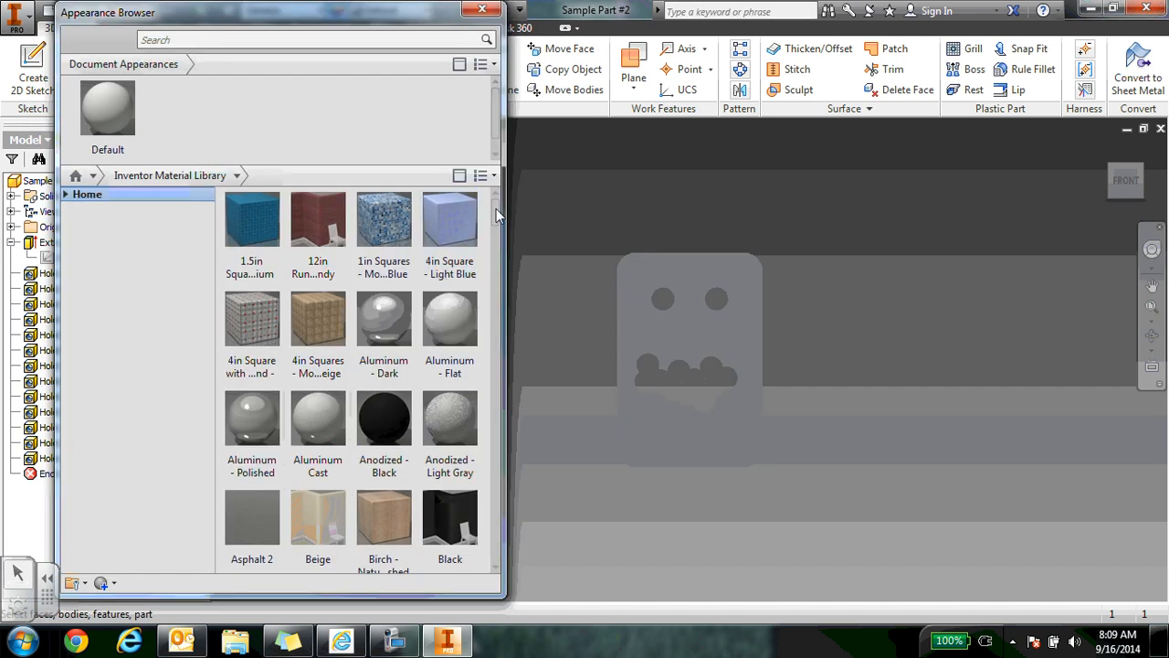
Select the plate's front face and add the Chrome - Polished appearance to the document, assigning it to that face
left_click_drag(498, 217, 508, 260)
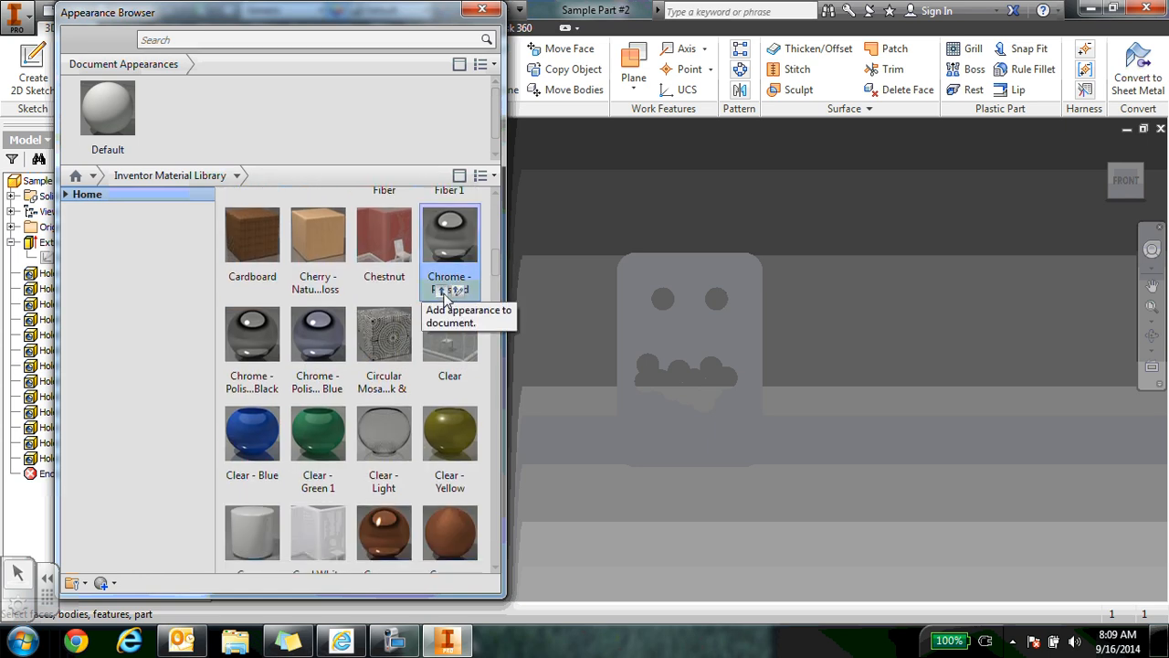
left_click(625, 334)
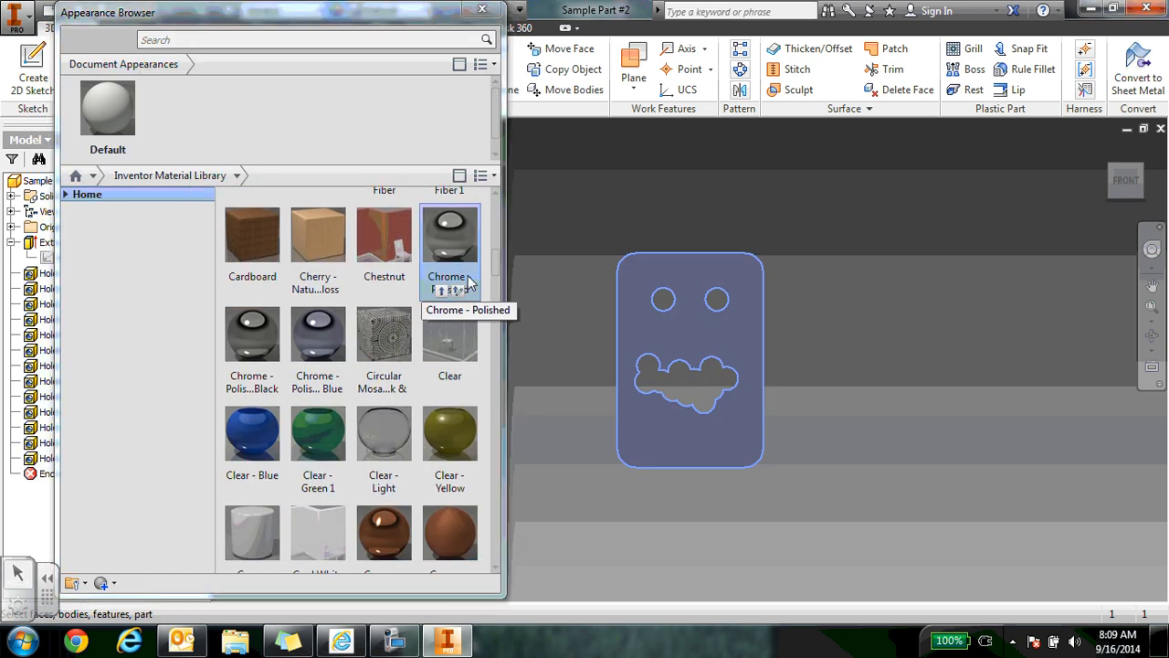
left_click(442, 290)
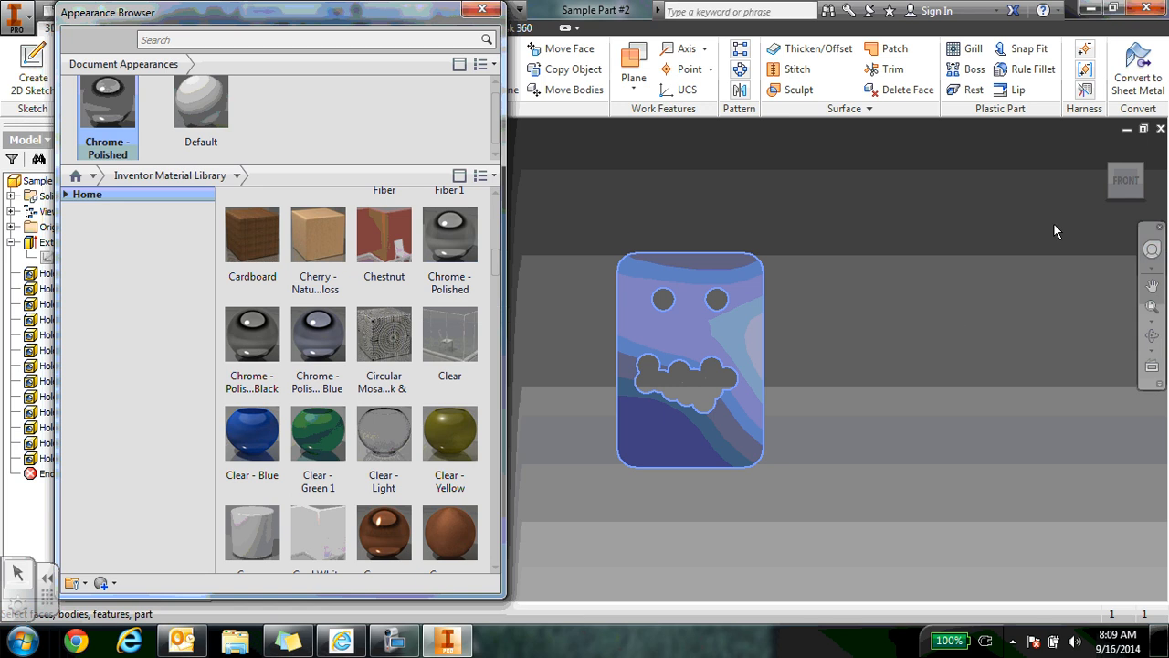
Select the whole plate body, assign the Chrome - Polished appearance to it, and close the Appearance Browser
left_click(1140, 166)
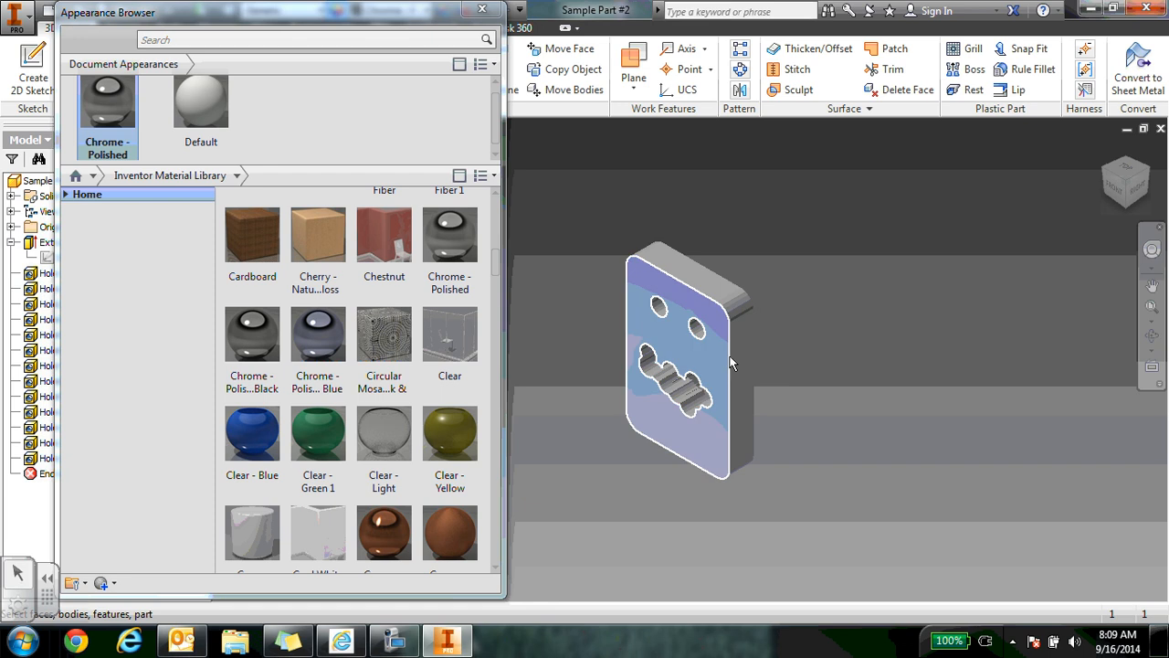
left_click(728, 366)
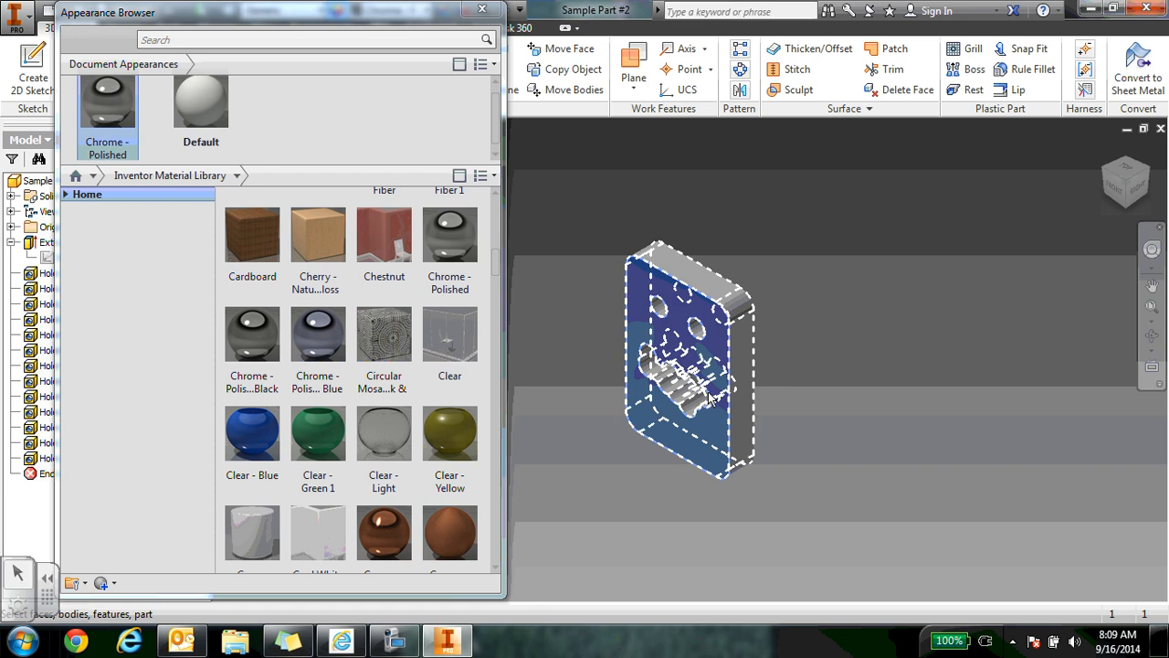
right_click(459, 254)
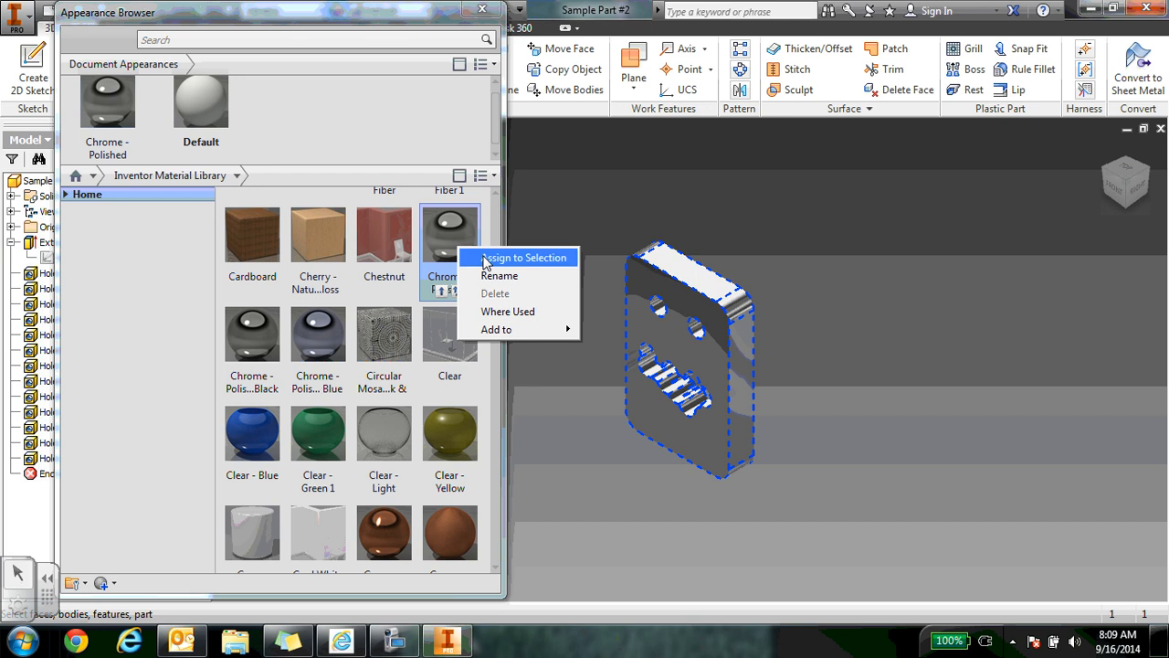
left_click(516, 257)
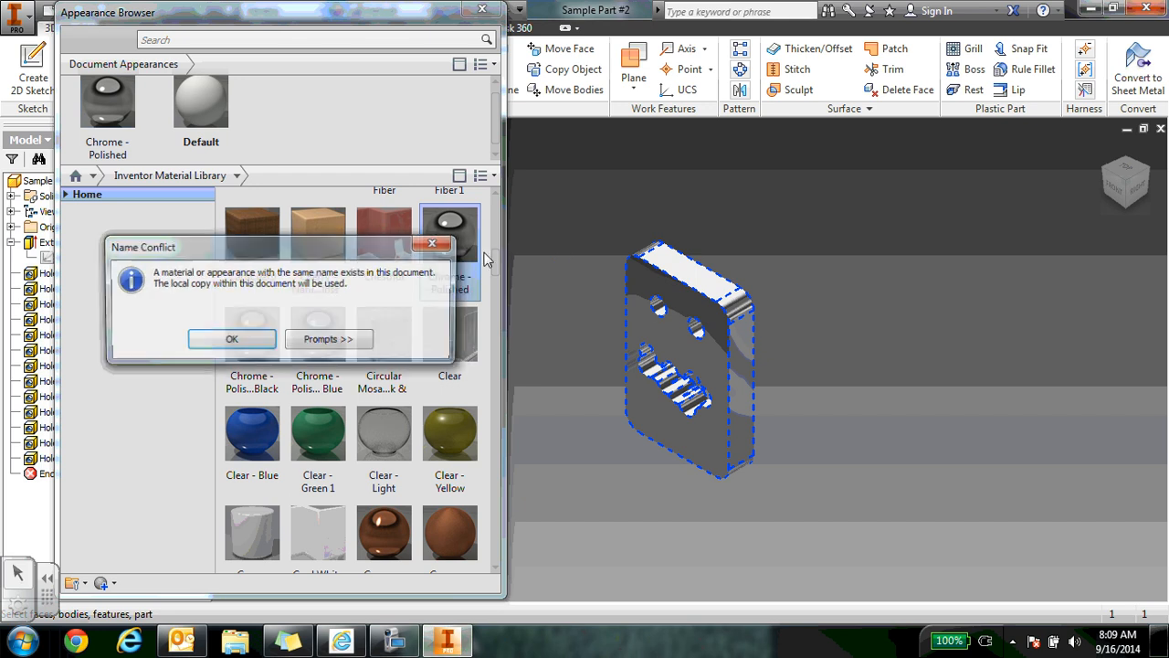
left_click(233, 340)
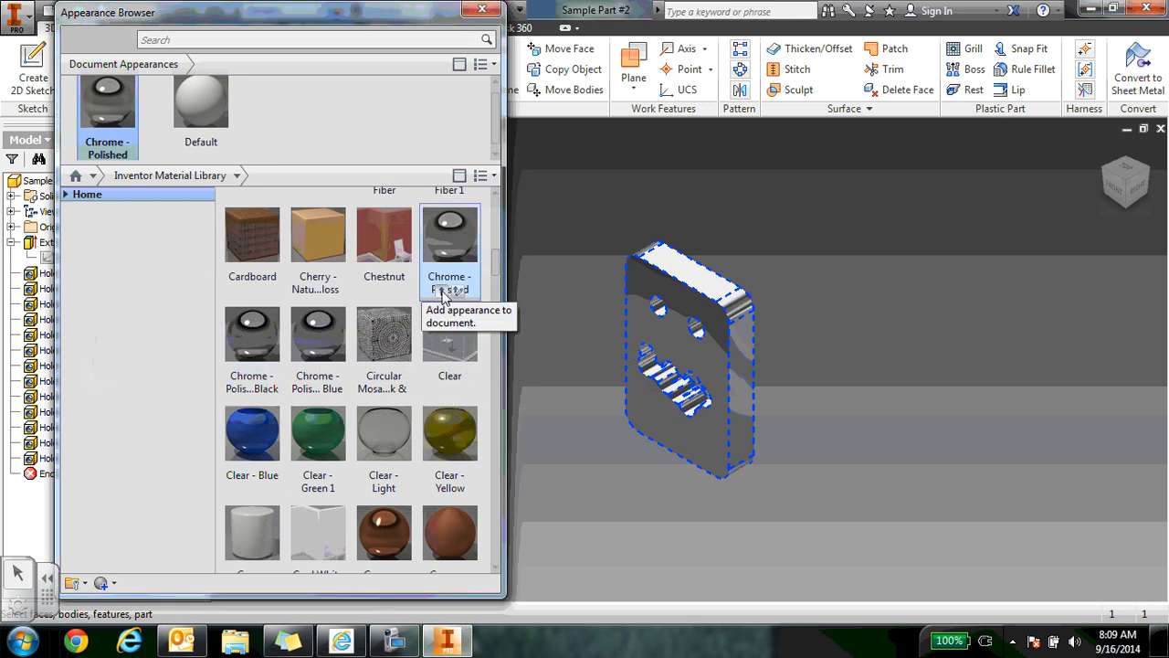
left_click(442, 294)
left_click(233, 340)
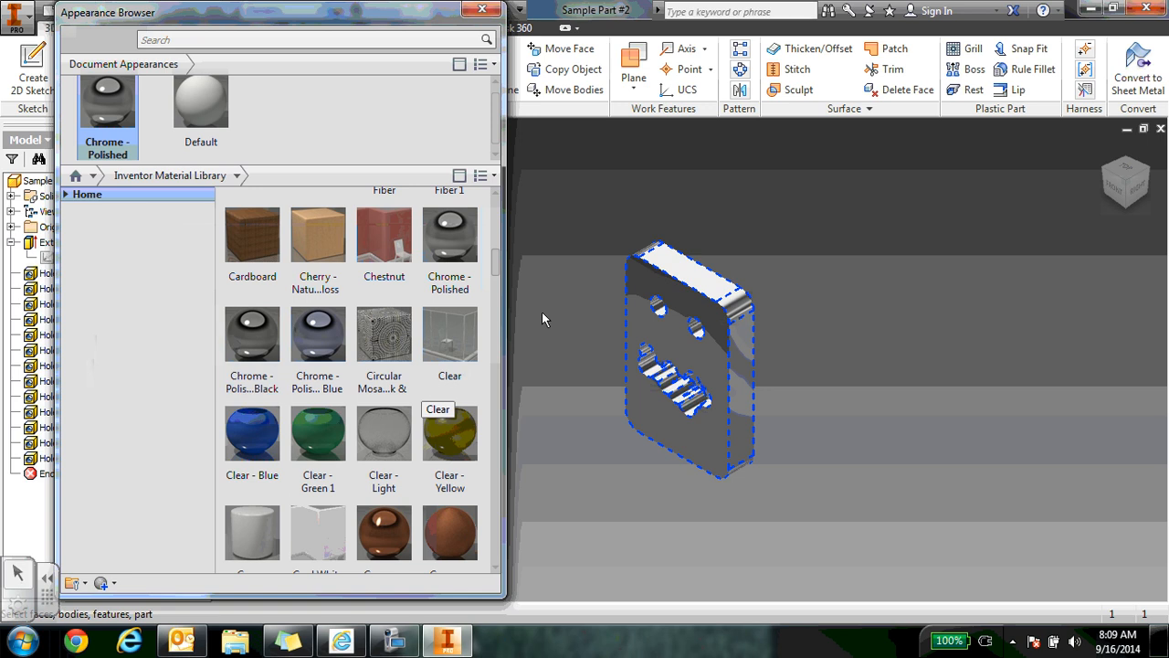
left_click(932, 332)
mouse_move(1128, 190)
left_mouse_down()
mouse_move(1108, 190)
mouse_move(1125, 181)
left_mouse_up()
left_click(482, 9)
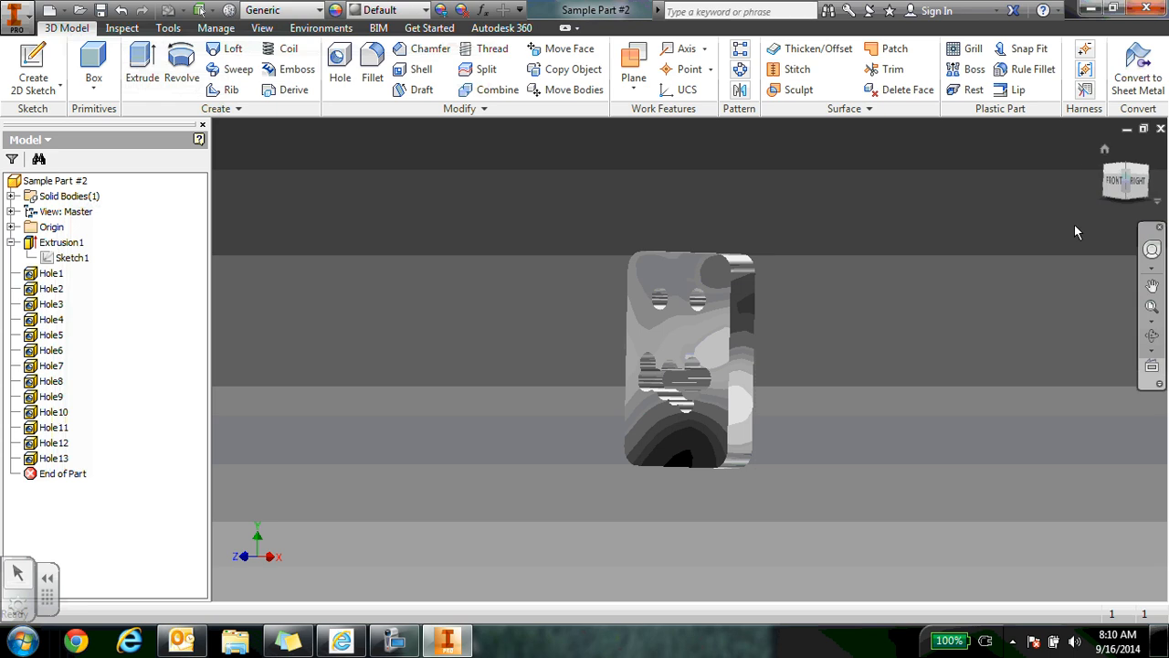
Return the plate to its home isometric view
left_click(1104, 151)
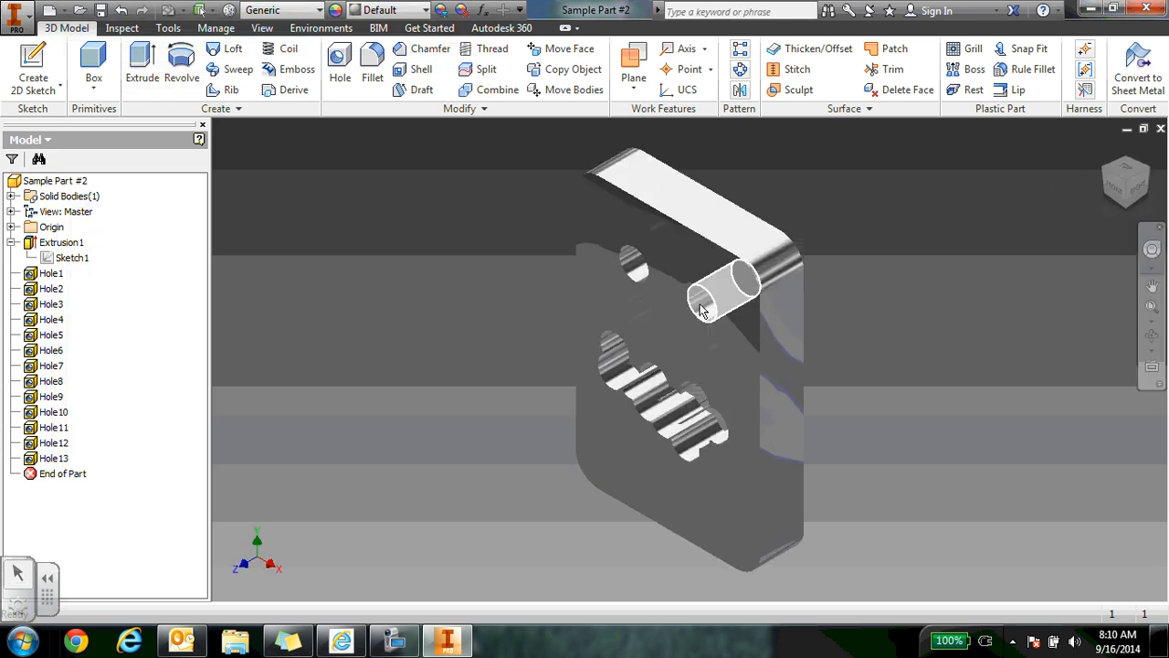
Try to save the part under the name Sample Part #2 in User Drive (U:), replacing the existing file
left_click(13, 16)
key("Escape")
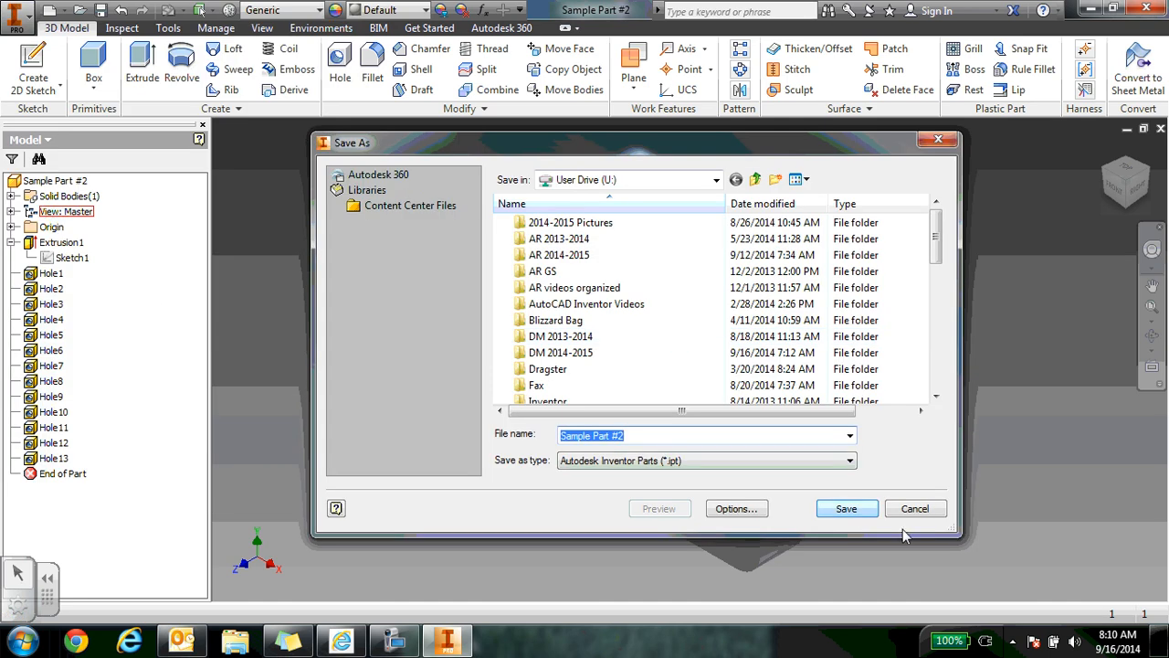
left_click(860, 514)
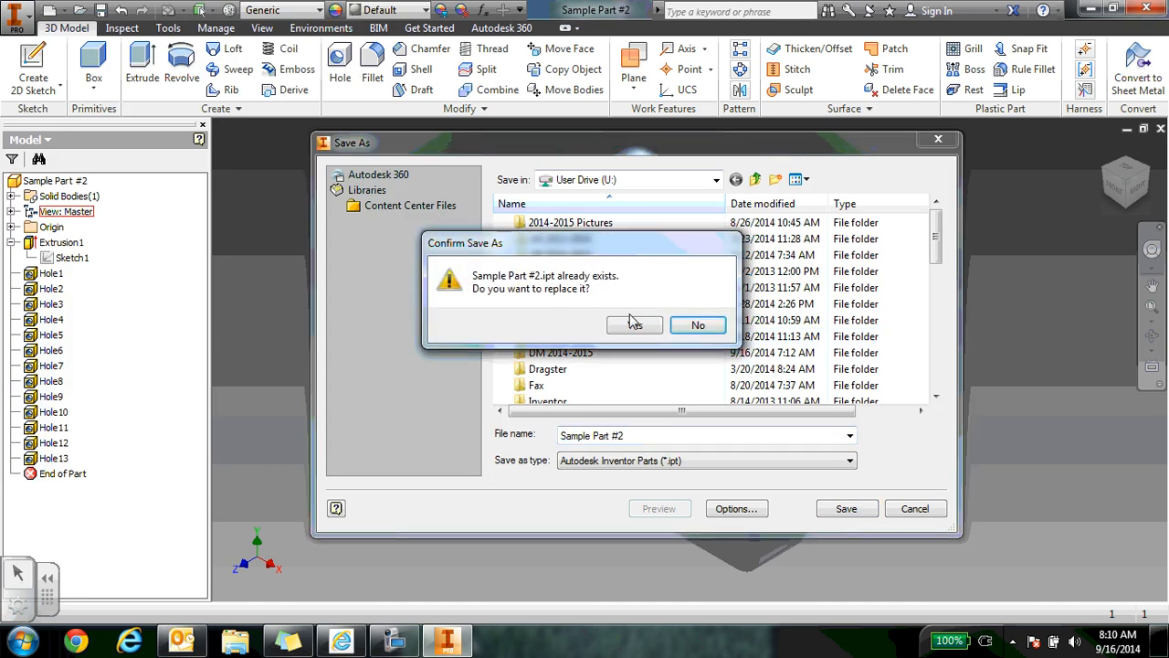
left_click(634, 325)
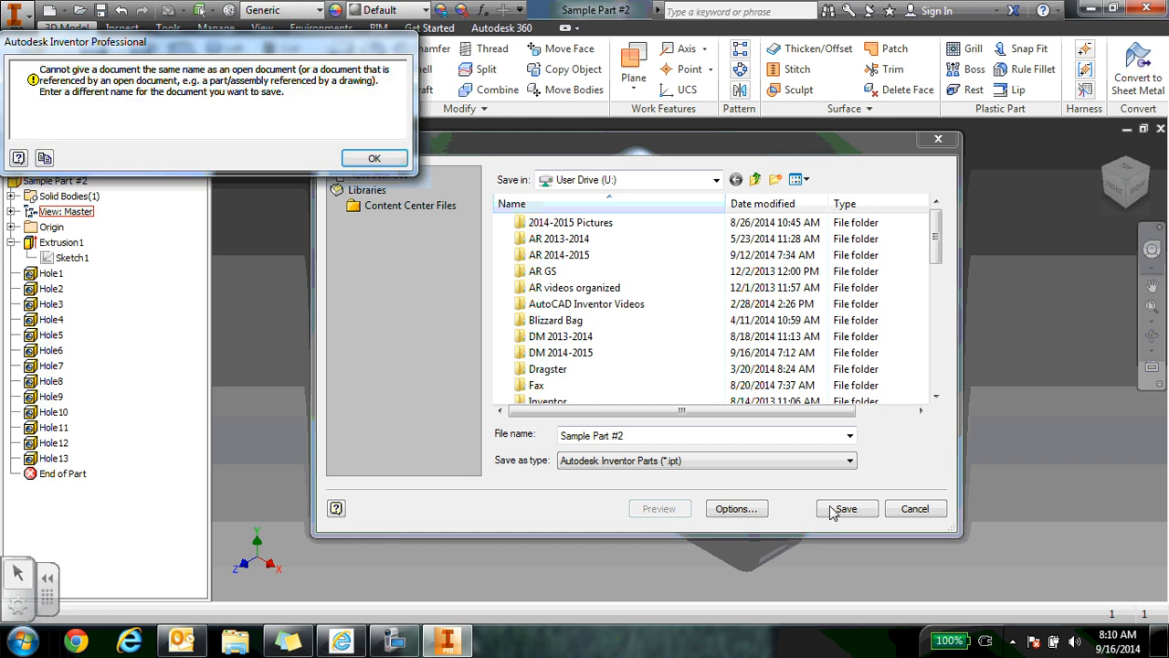
left_click(375, 159)
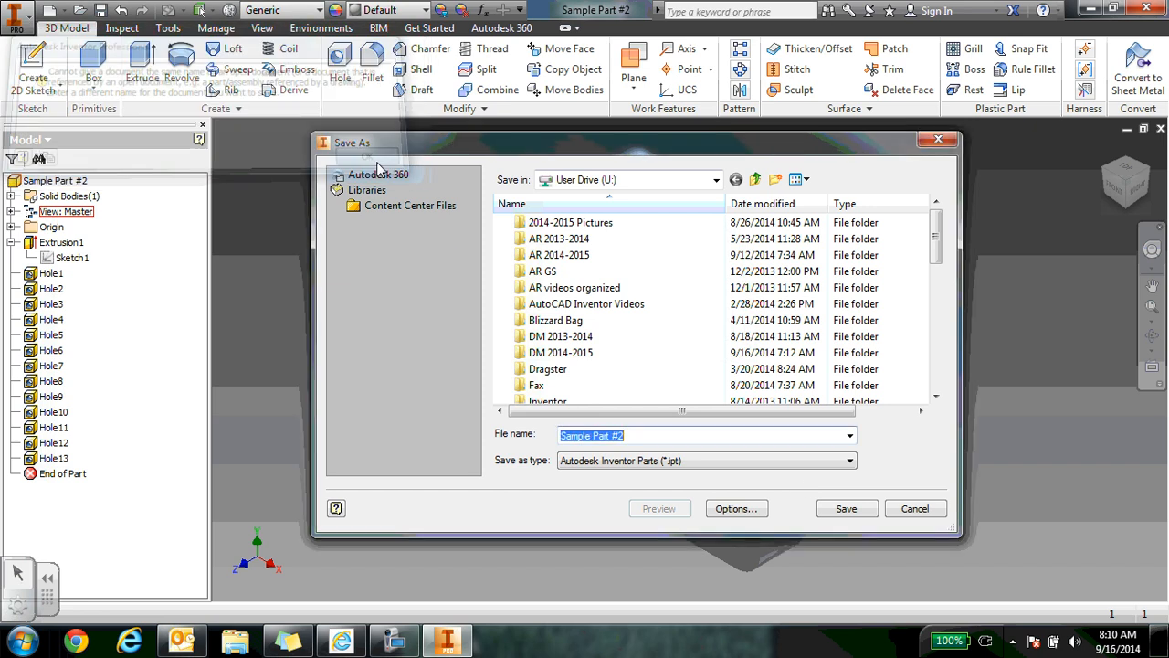
left_click(938, 138)
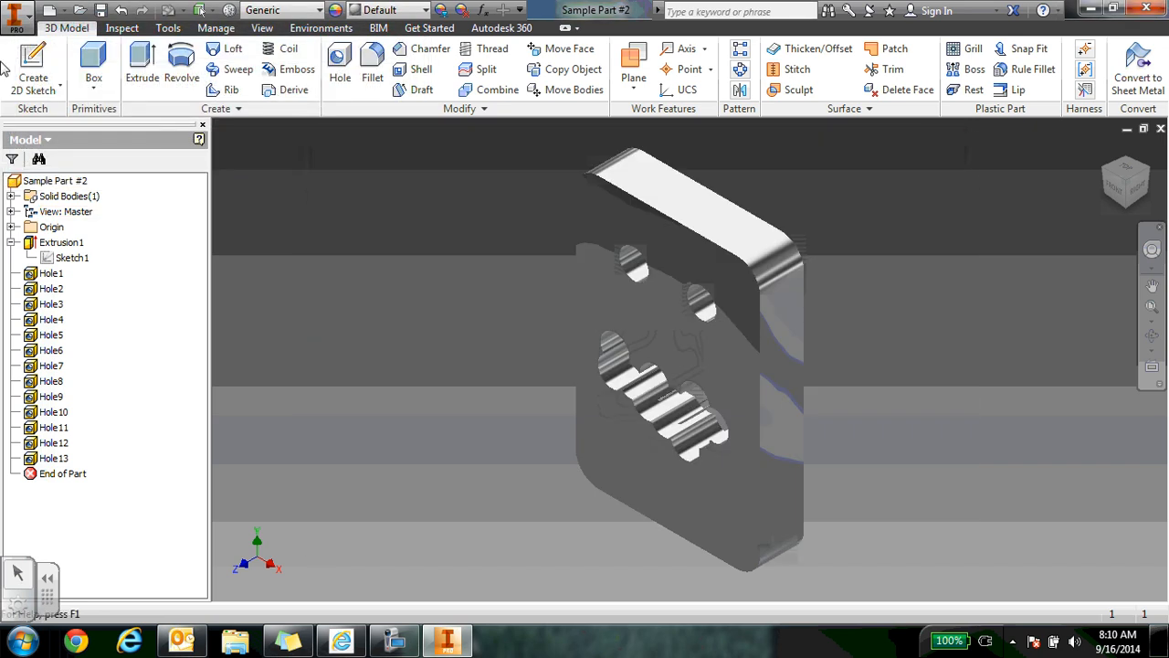
Save the part under its current name and print it on the \\harrisonfs01\GTT1-HP4250 printer
left_click(101, 10)
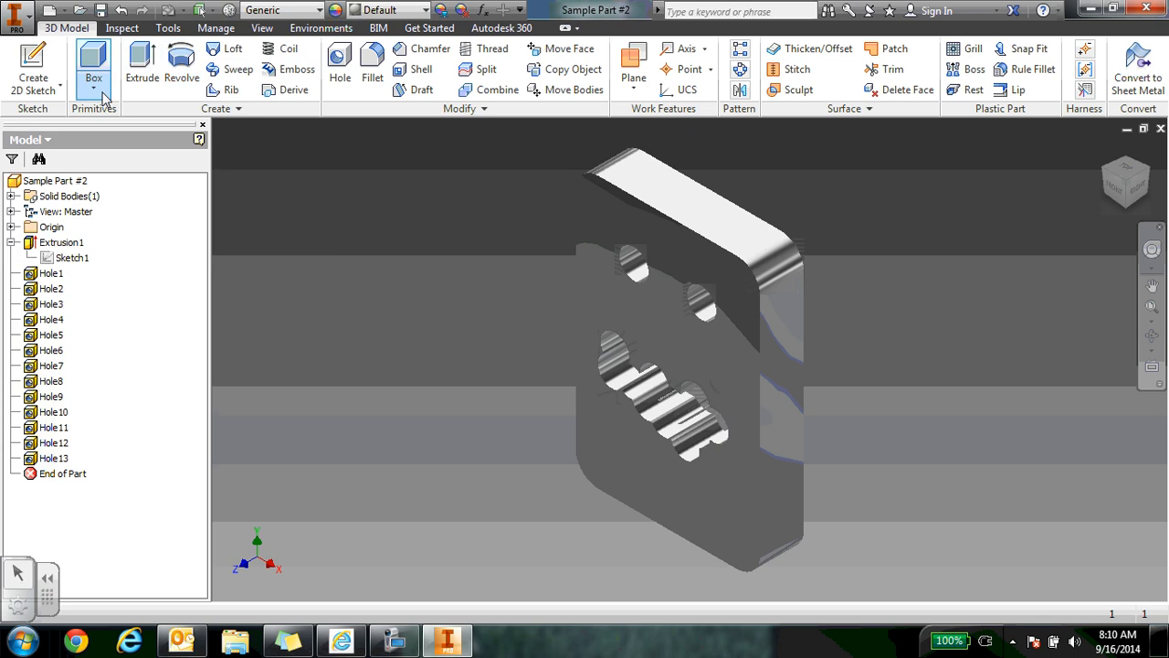
left_click(16, 20)
key("Escape")
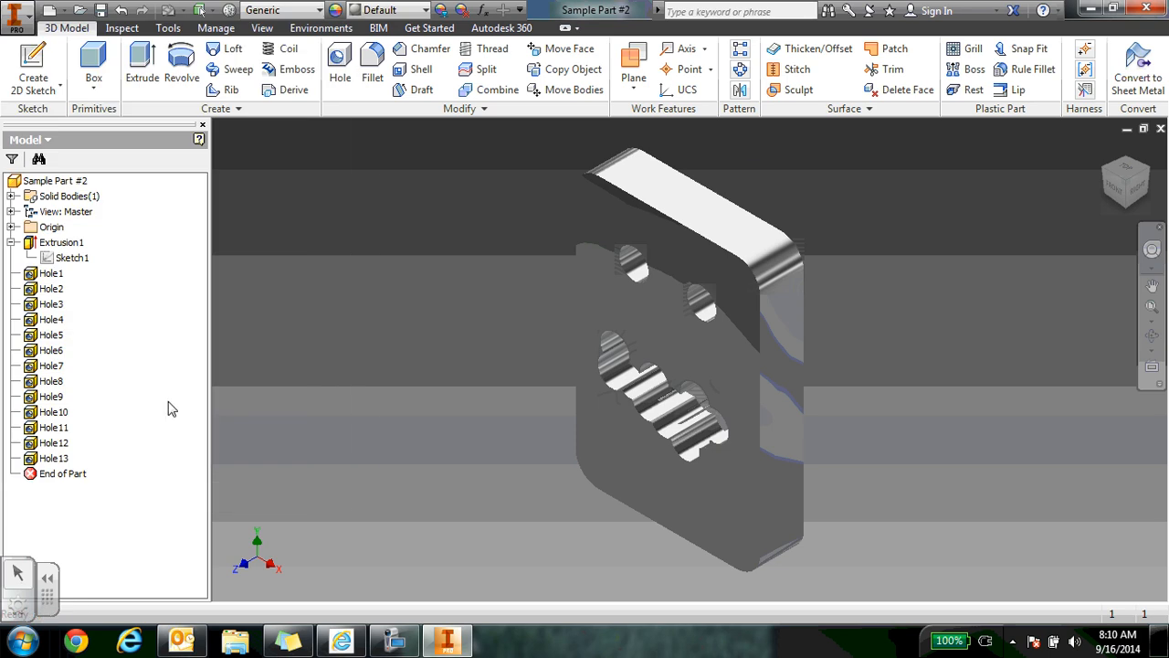
left_click(593, 228)
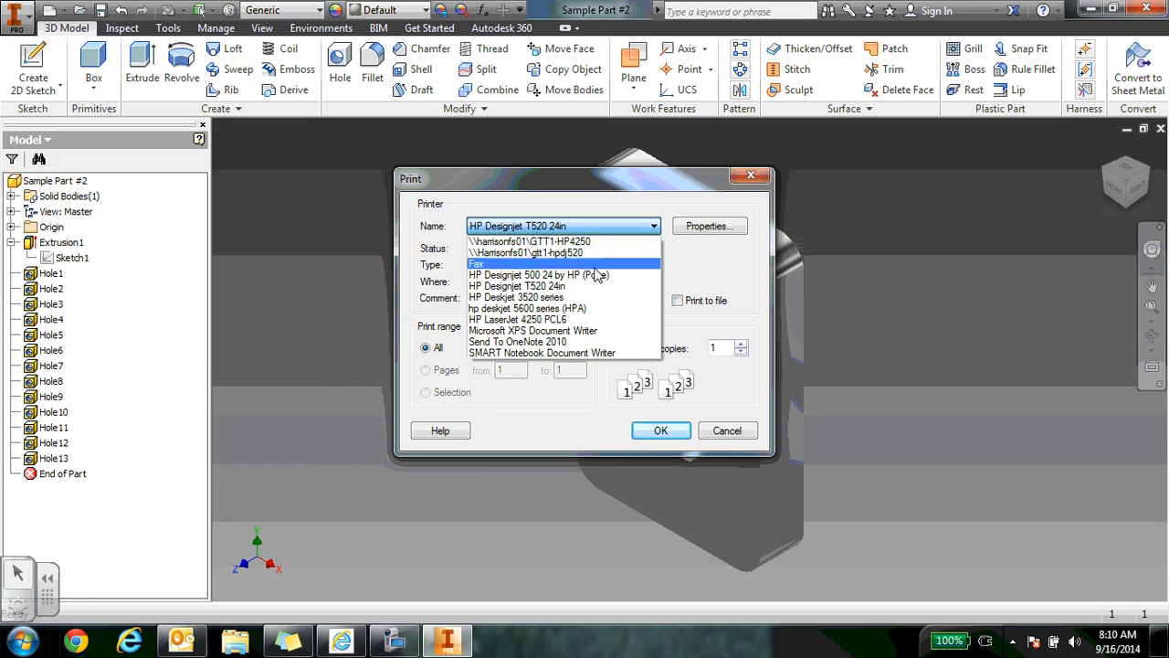
left_click(598, 241)
left_click(658, 430)
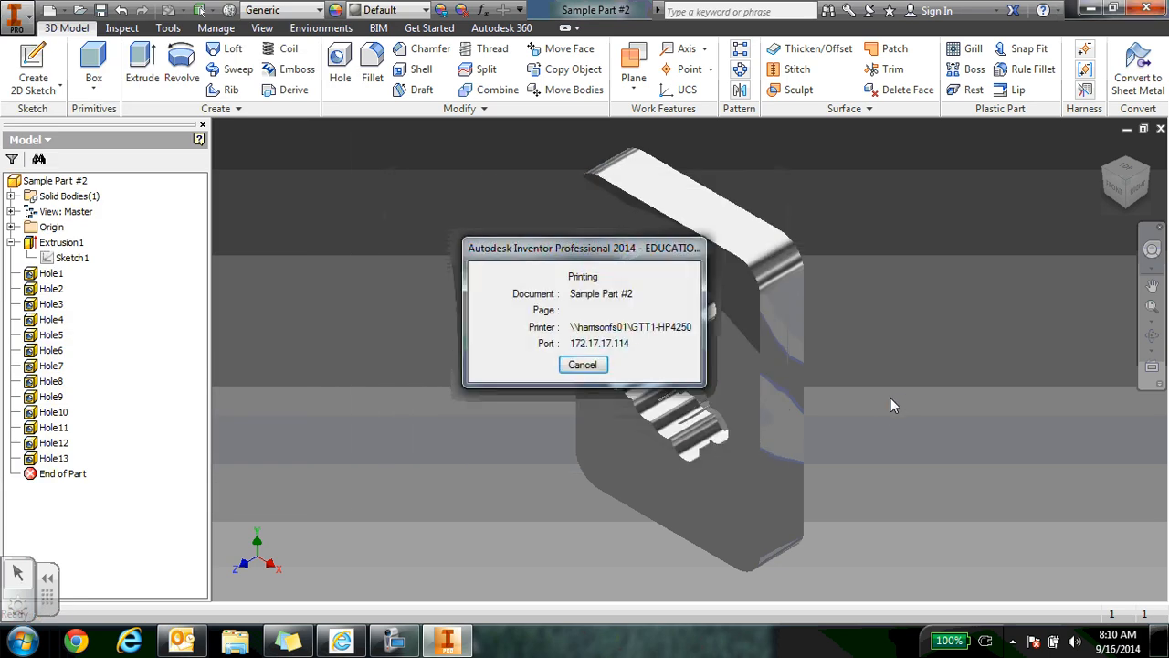